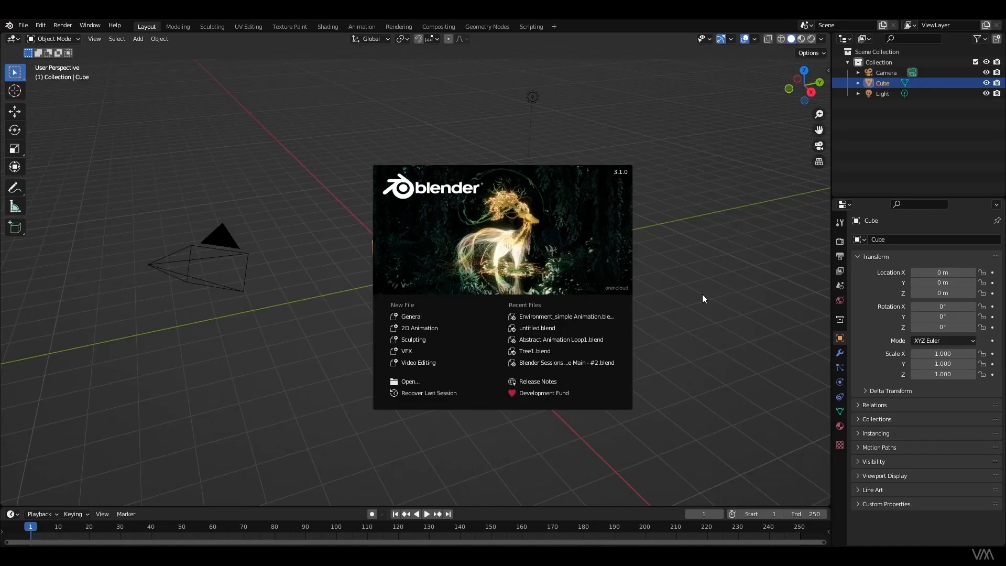
# - Dismiss the splash screen and delete the default cube
pyautogui.click(702, 294)
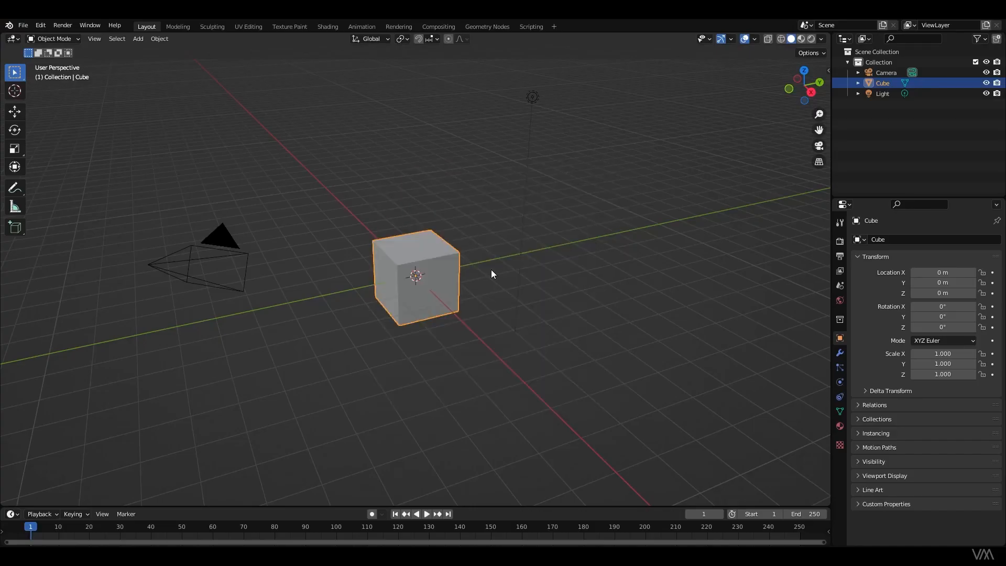
pyautogui.moveTo(295, 287); pyautogui.dragTo(460, 288, button='middle')
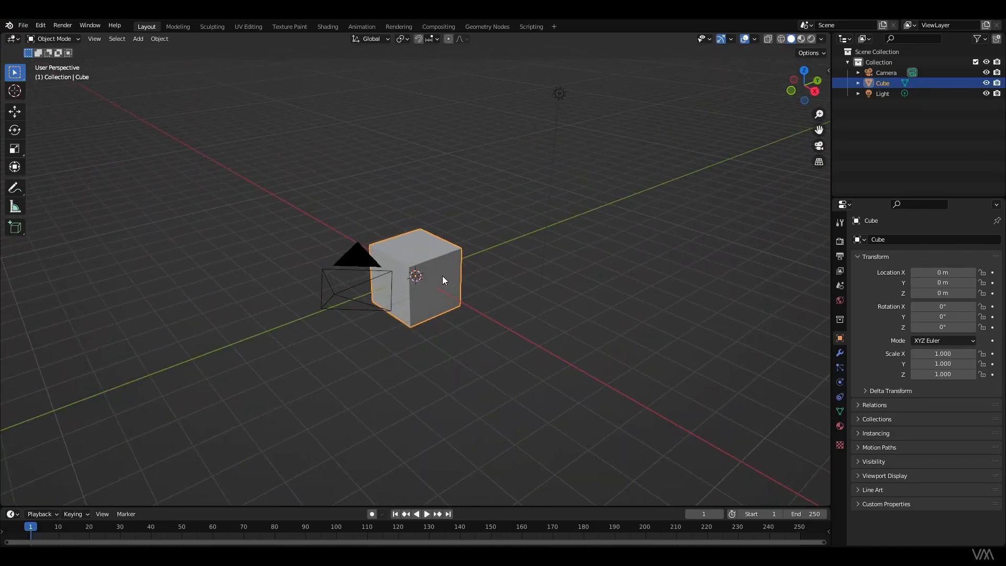
pyautogui.press('Delete')
# - Add a plane mesh at the origin and scale it uniformly by 8
pyautogui.hotkey('shift', 'a')
pyautogui.moveTo(438, 277)
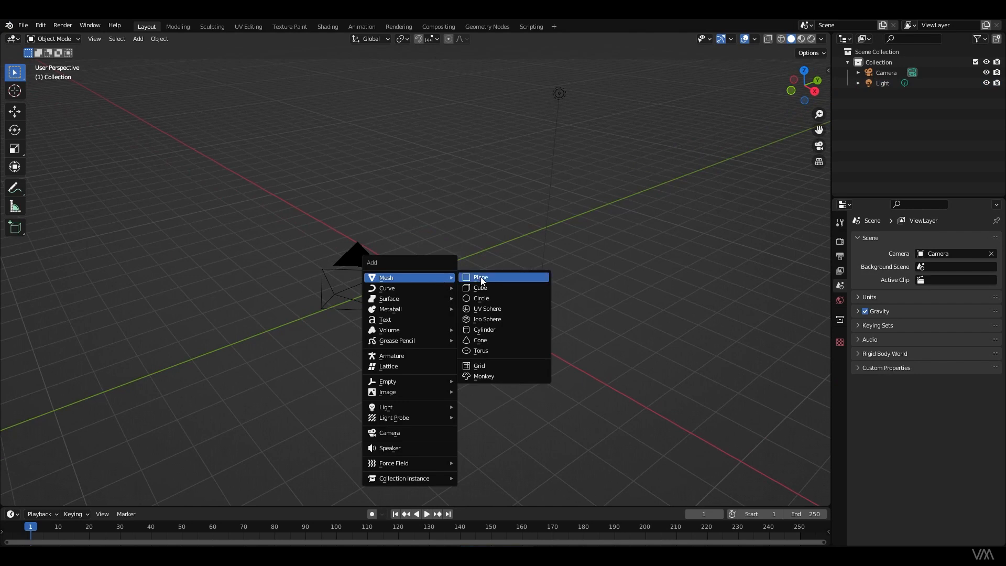
pyautogui.click(483, 280)
pyautogui.press('s')
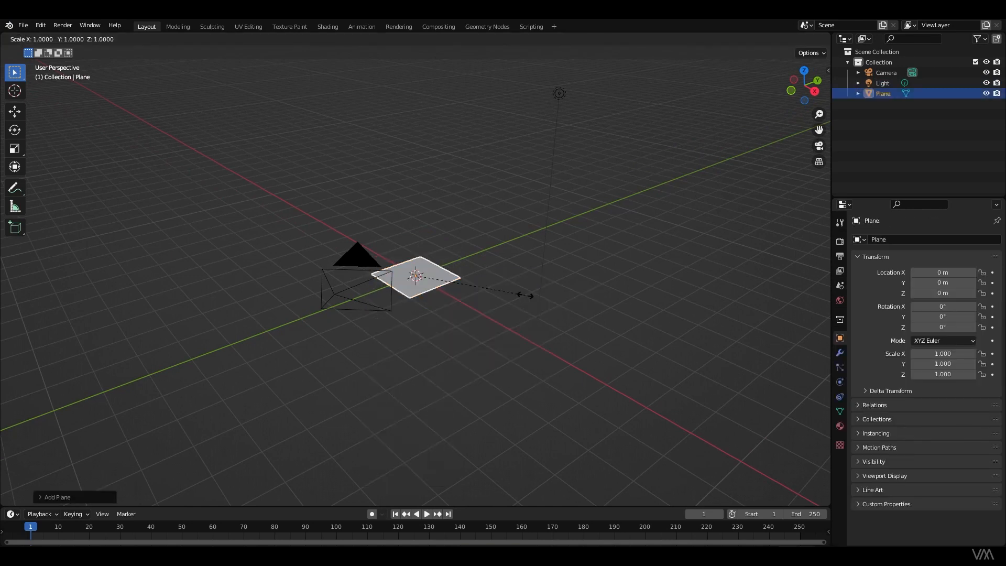
pyautogui.press('8')
pyautogui.press('Return')
pyautogui.moveTo(643, 359); pyautogui.dragTo(803, 343, button='middle')
pyautogui.scroll(-2, 616, 363)
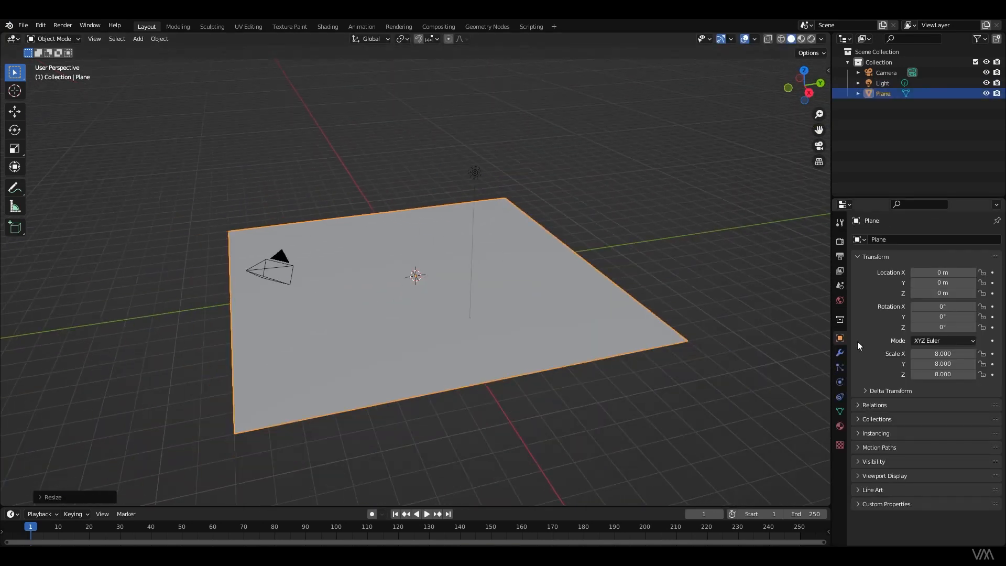
# - Enable the Wireframe option in the plane's viewport display settings
pyautogui.click(863, 476)
pyautogui.scroll(-2, 901, 469)
pyautogui.moveTo(621, 412); pyautogui.dragTo(652, 400, button='middle')
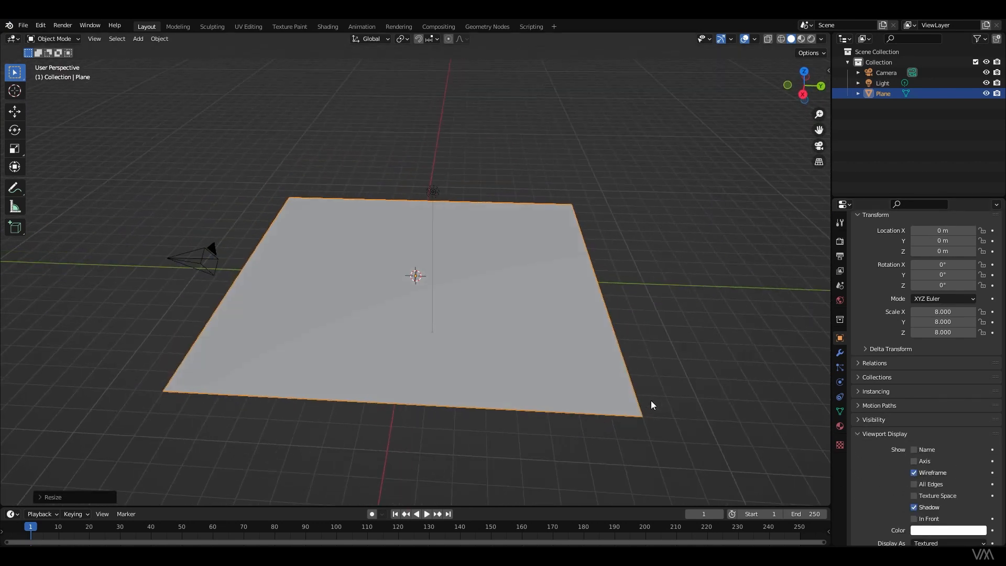
# - Subdivide the plane with 100 cuts in Edit Mode and return to Object Mode
pyautogui.press('Tab')
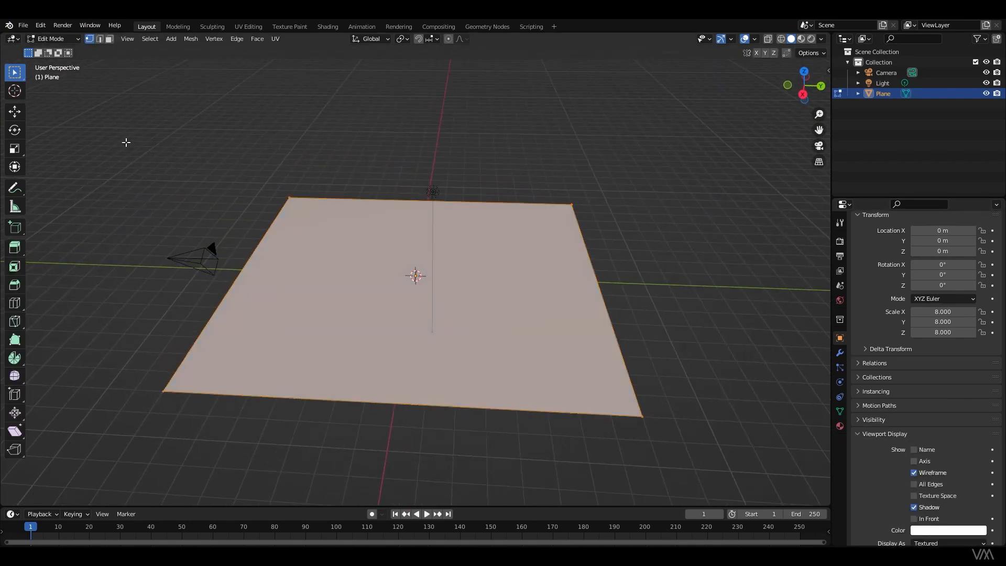
pyautogui.rightClick(126, 142)
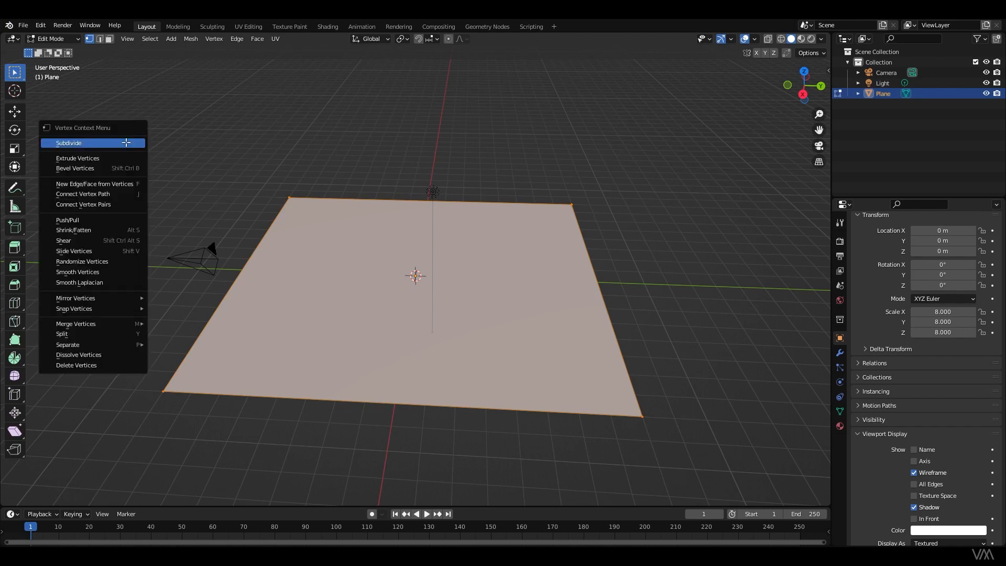
pyautogui.click(125, 142)
pyautogui.click(41, 498)
pyautogui.click(134, 425)
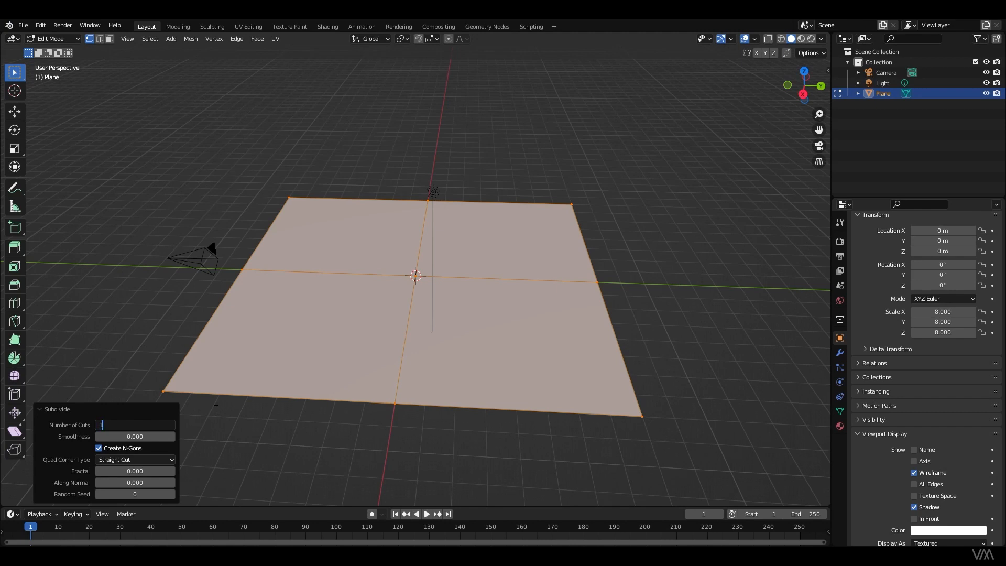
pyautogui.press('Return')
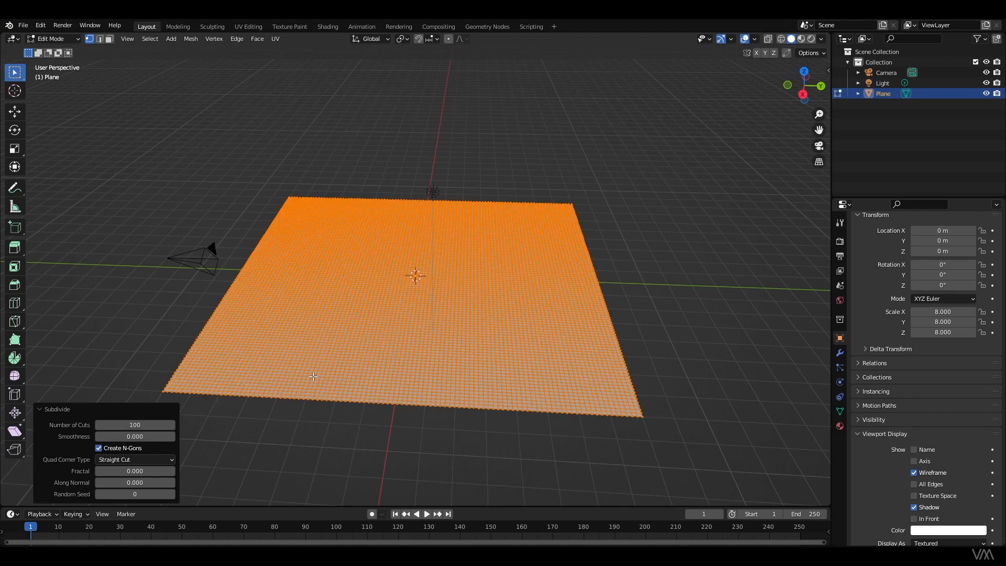
pyautogui.click(52, 39)
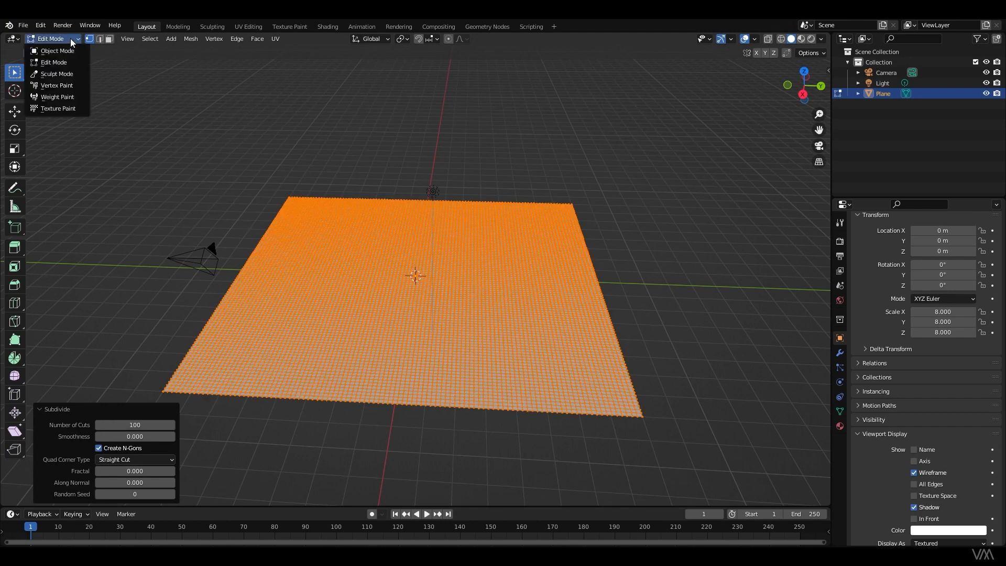
pyautogui.click(86, 48)
pyautogui.moveTo(265, 360); pyautogui.dragTo(267, 399, button='middle')
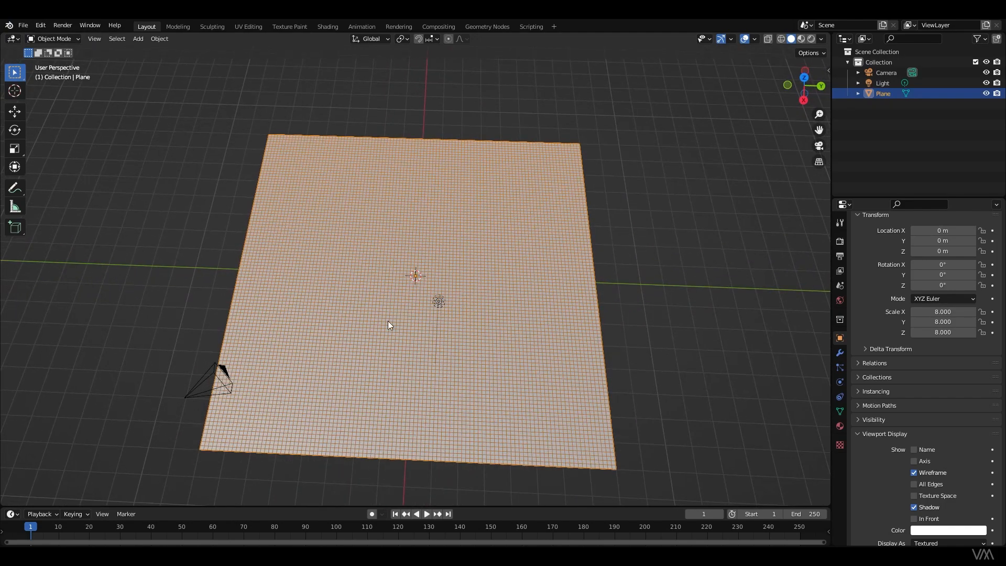
# - Reduce the plane to about 3360 faces with a Decimate modifier in Collapse mode and apply it
pyautogui.moveTo(658, 420); pyautogui.dragTo(659, 392, button='middle')
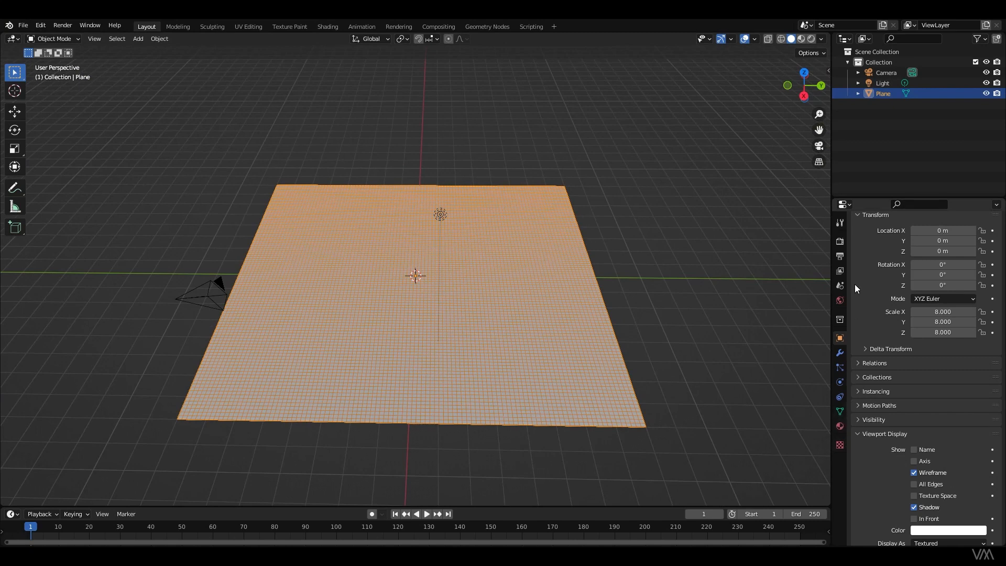
pyautogui.click(839, 354)
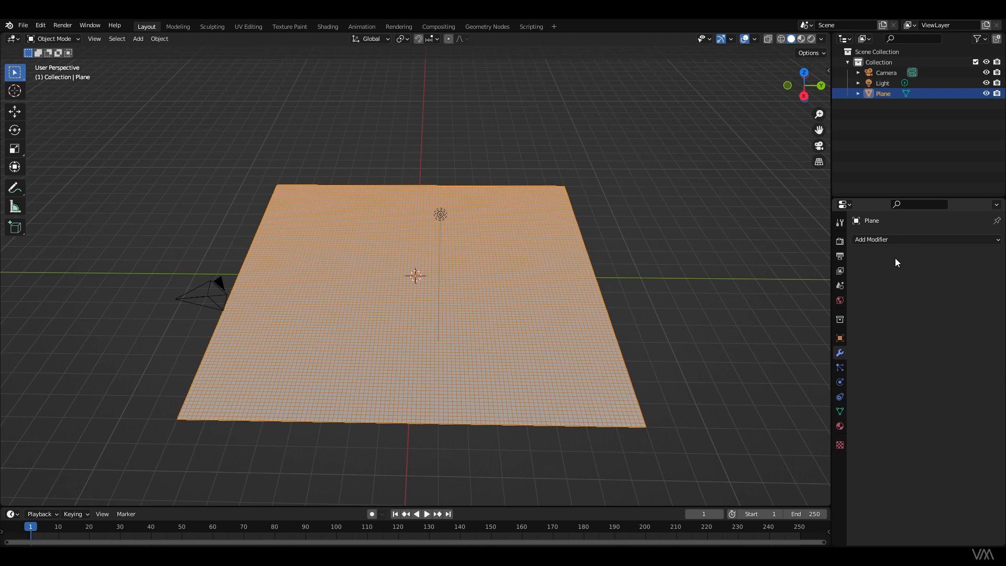
pyautogui.click(885, 239)
pyautogui.click(795, 316)
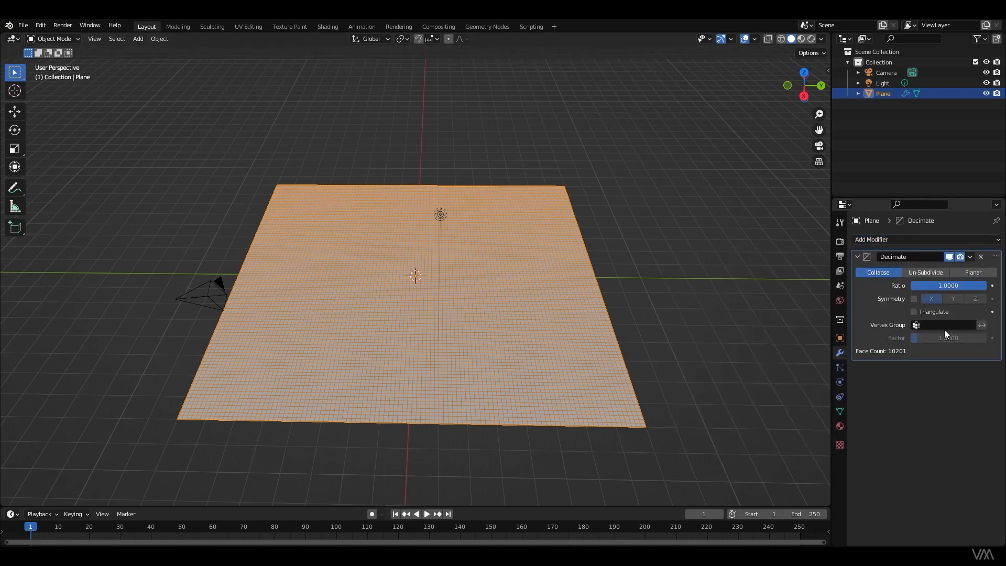
pyautogui.moveTo(948, 285); pyautogui.dragTo(889, 286)
pyautogui.click(972, 257)
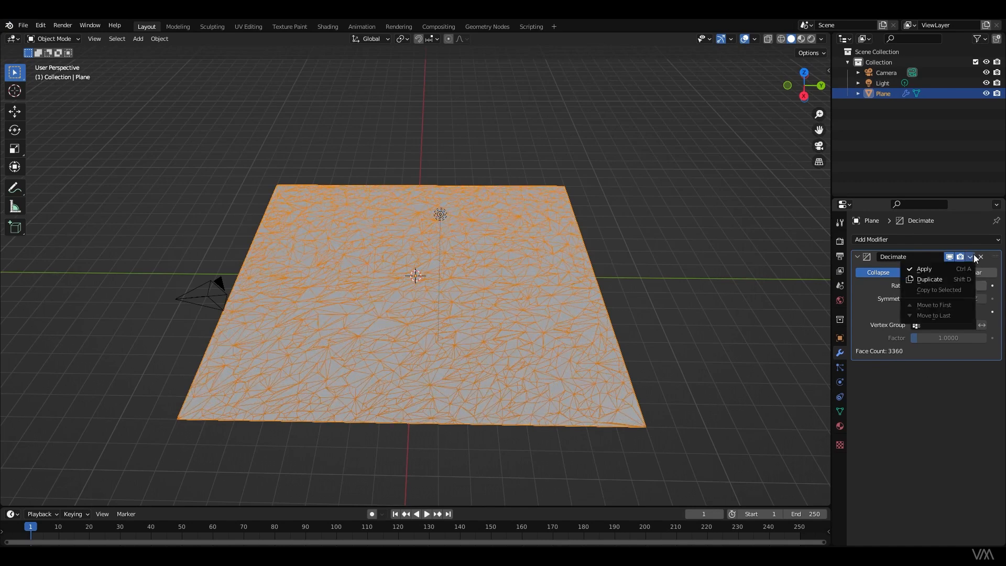
pyautogui.click(926, 269)
# - Select the plane's entire mesh in Edit Mode and split it with Faces & Edges by Vertices
pyautogui.moveTo(522, 360); pyautogui.dragTo(523, 381, button='middle')
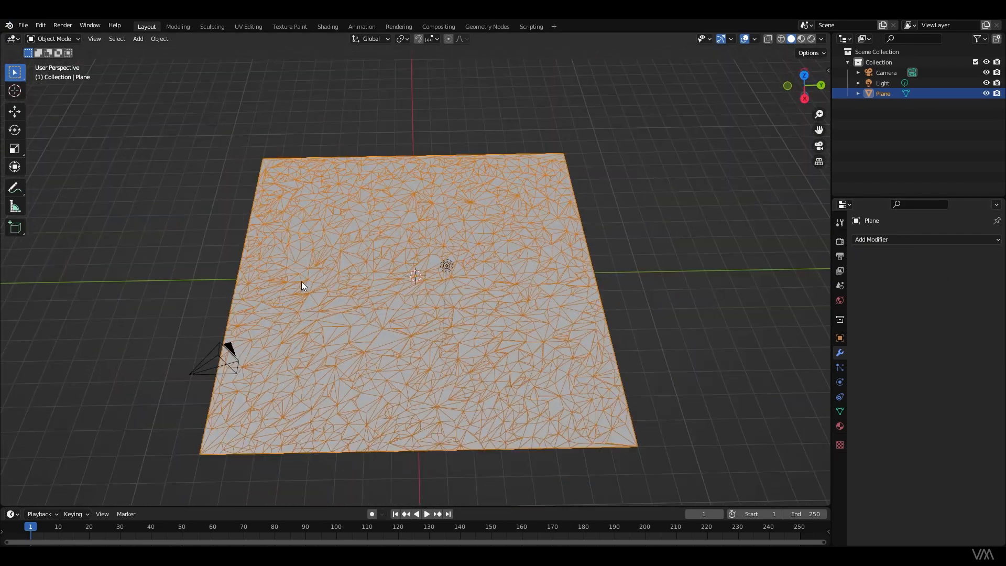
pyautogui.click(54, 38)
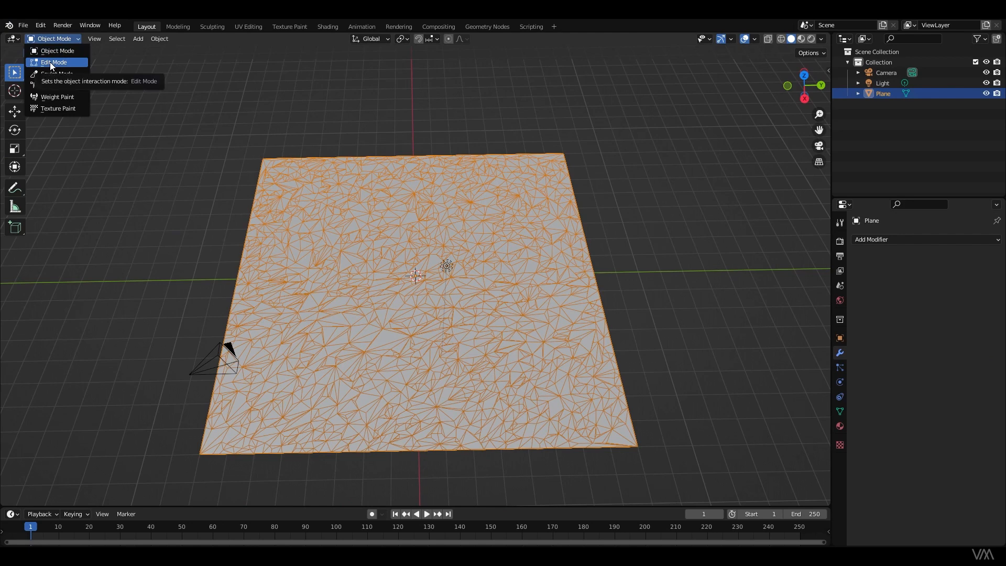
pyautogui.click(49, 62)
pyautogui.press('a')
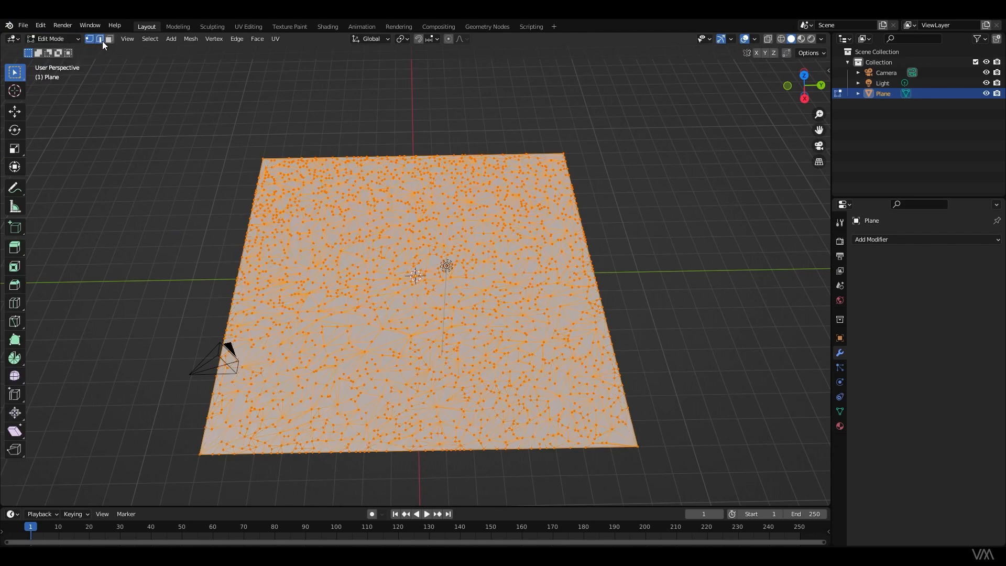
pyautogui.moveTo(151, 120); pyautogui.dragTo(728, 476)
pyautogui.press('F3')
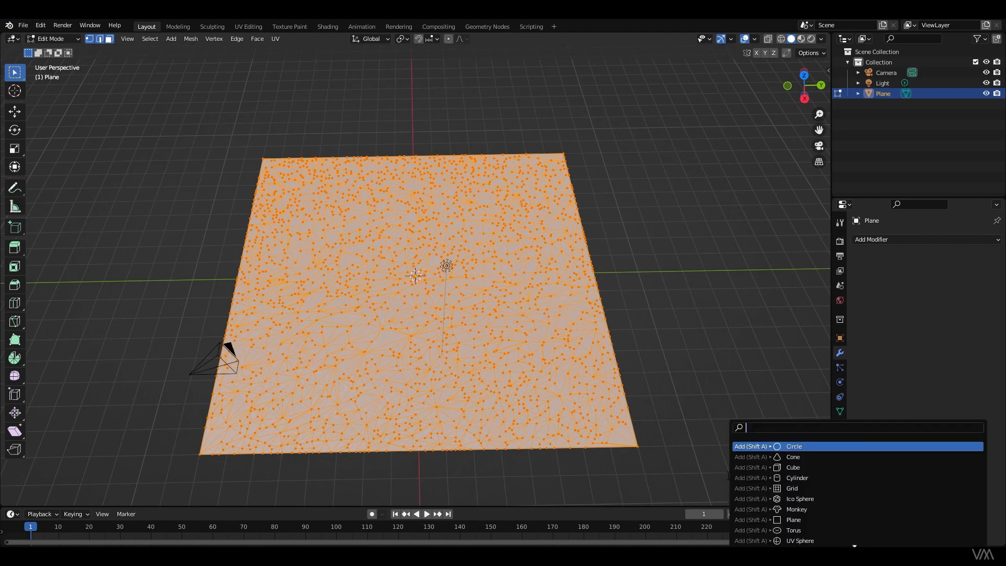
pyautogui.write('split')
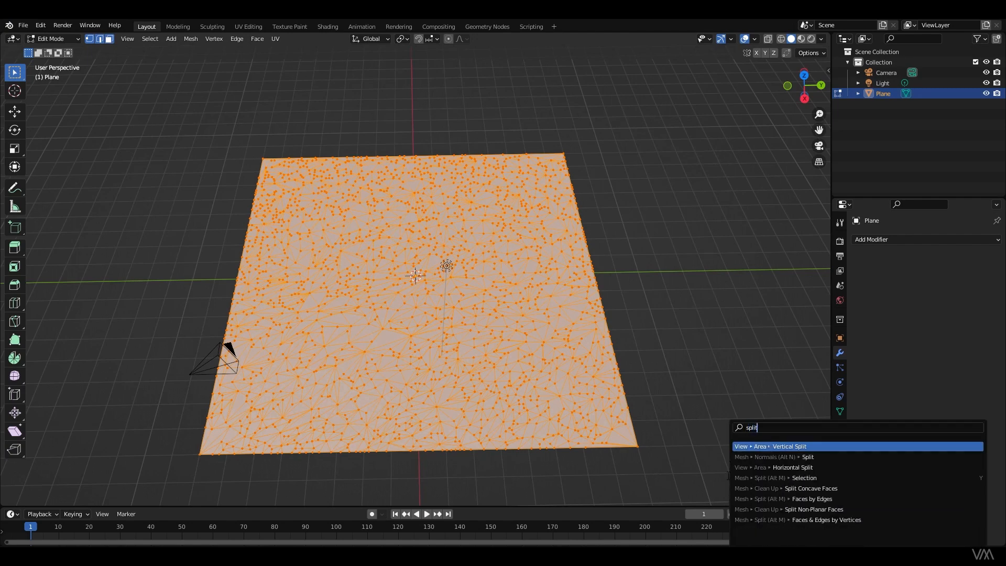
pyautogui.click(831, 520)
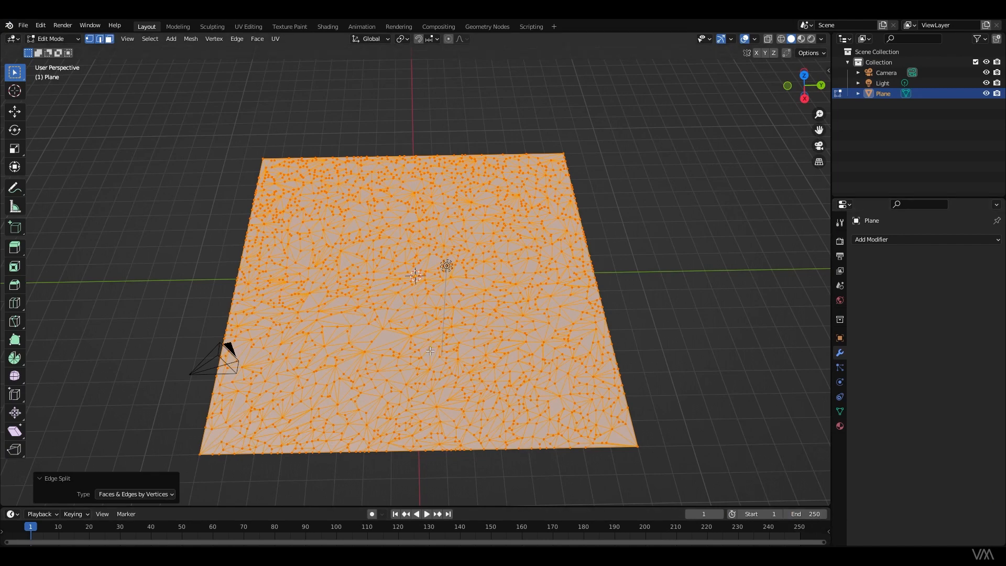
# - Scale the whole split mesh up by a factor of about 1.105
pyautogui.press('s')
pyautogui.click(442, 370)
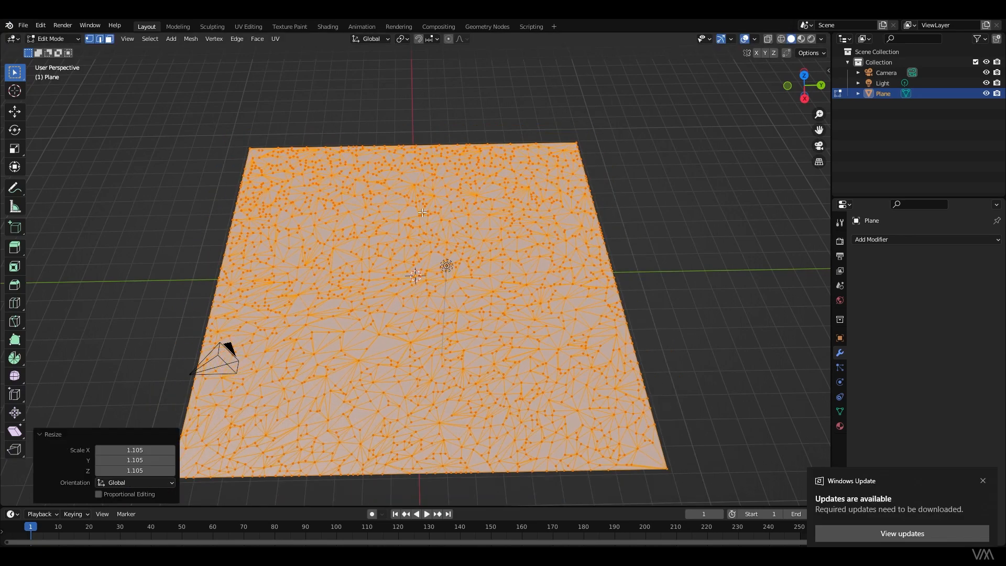
pyautogui.moveTo(652, 251); pyautogui.dragTo(651, 249, button='middle')
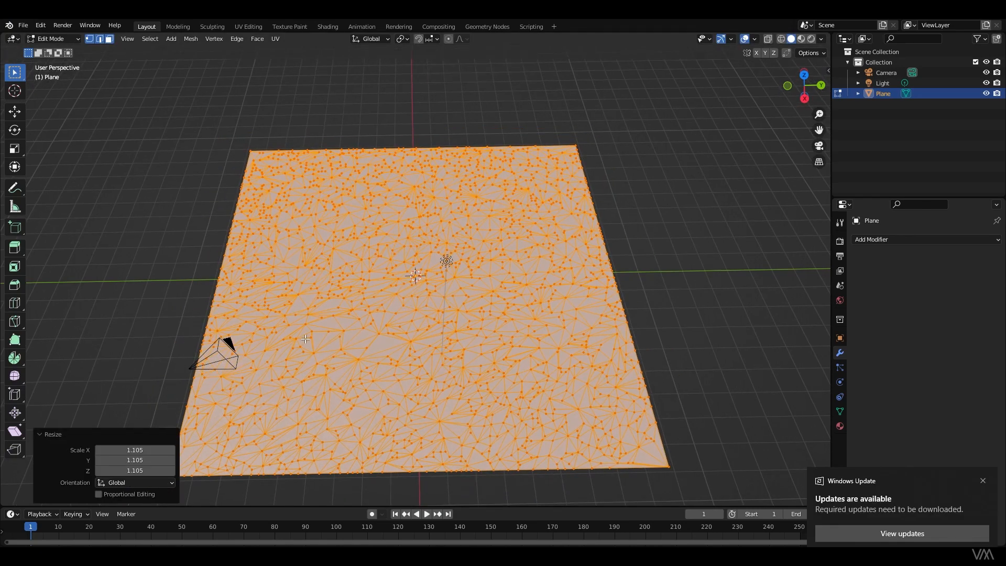
# - Scale every face down about its individual origin to open gaps between the pieces, and return to Object Mode
pyautogui.click(403, 39)
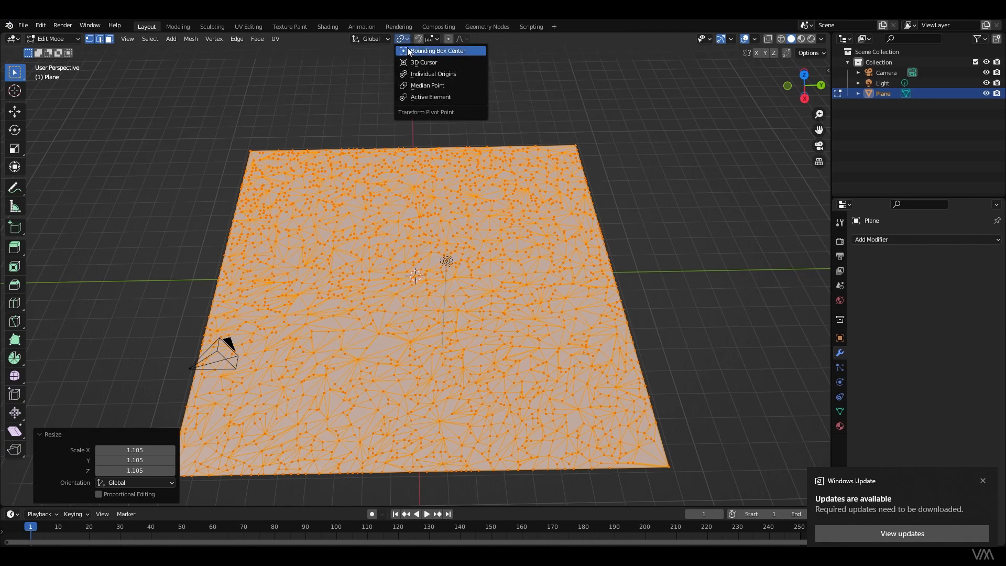
pyautogui.click(421, 73)
pyautogui.press('s')
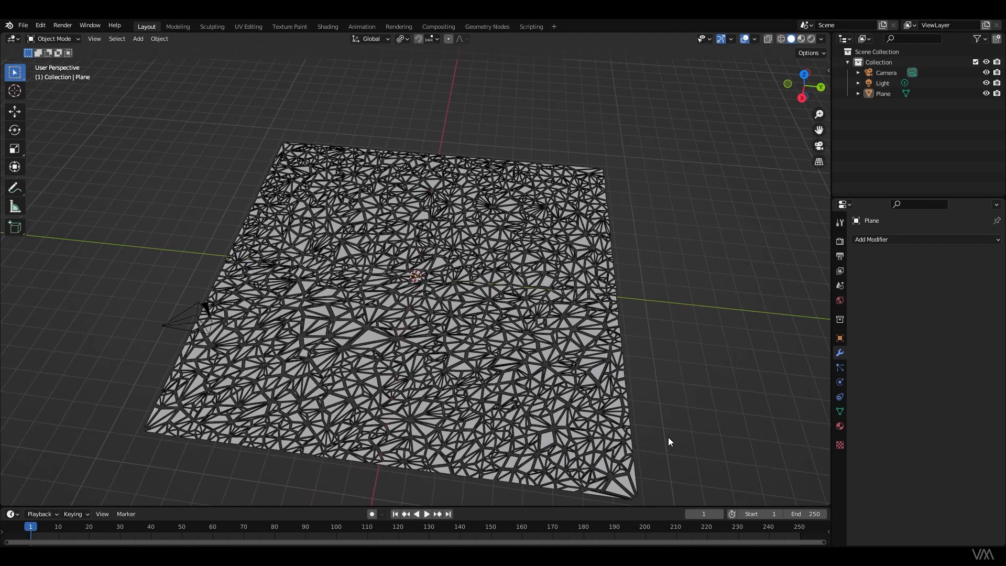
# - Add a Solidify modifier to the plane with a thickness of 0.04 m
pyautogui.moveTo(668, 442); pyautogui.dragTo(696, 397, button='middle')
pyautogui.click(879, 241)
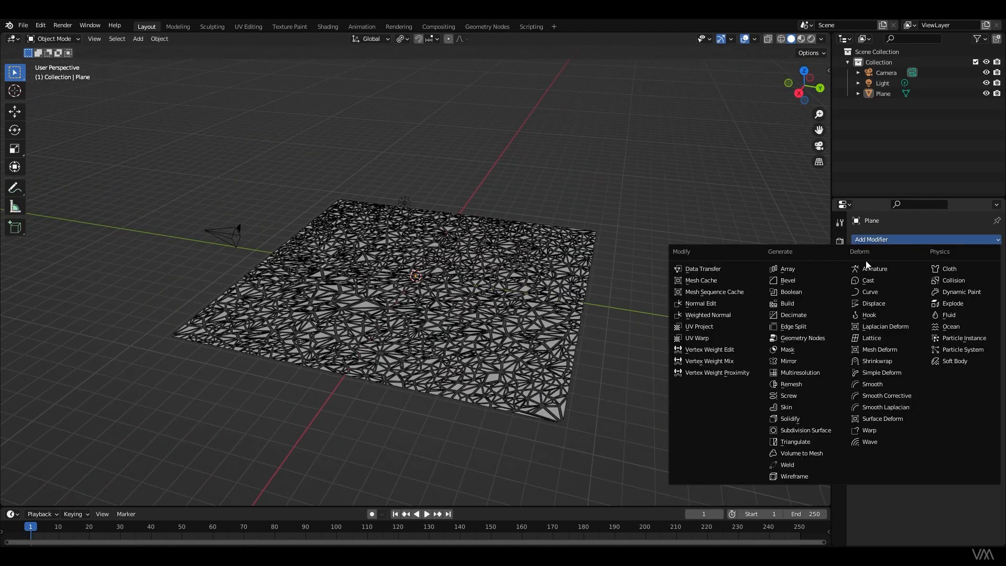
pyautogui.click(798, 419)
pyautogui.scroll(3, 462, 432)
pyautogui.moveTo(350, 472); pyautogui.dragTo(332, 454, button='middle')
pyautogui.scroll(1, 335, 455)
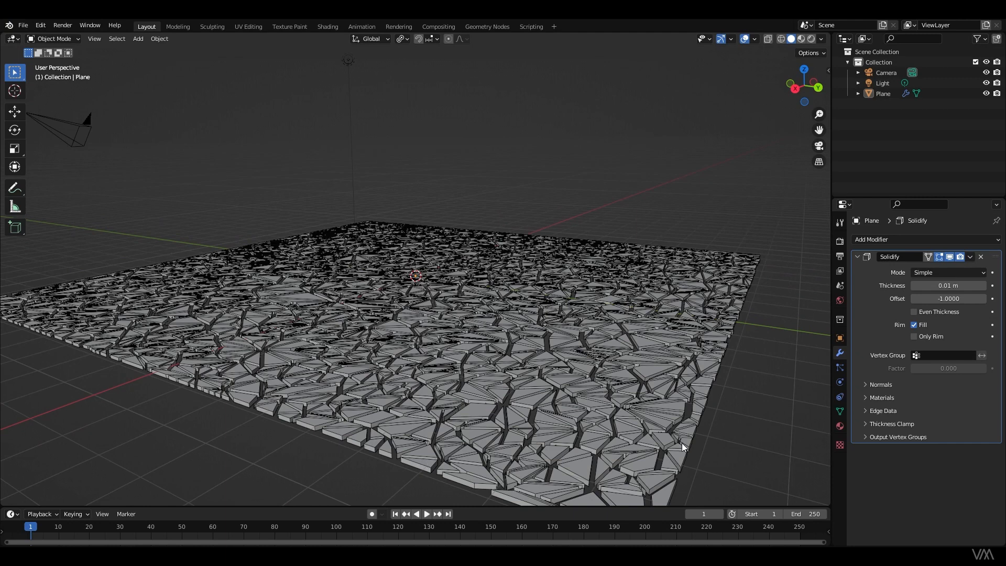
pyautogui.moveTo(947, 286)
pyautogui.mouseDown()
pyautogui.moveTo(965, 286)
pyautogui.moveTo(928, 286)
pyautogui.mouseUp()
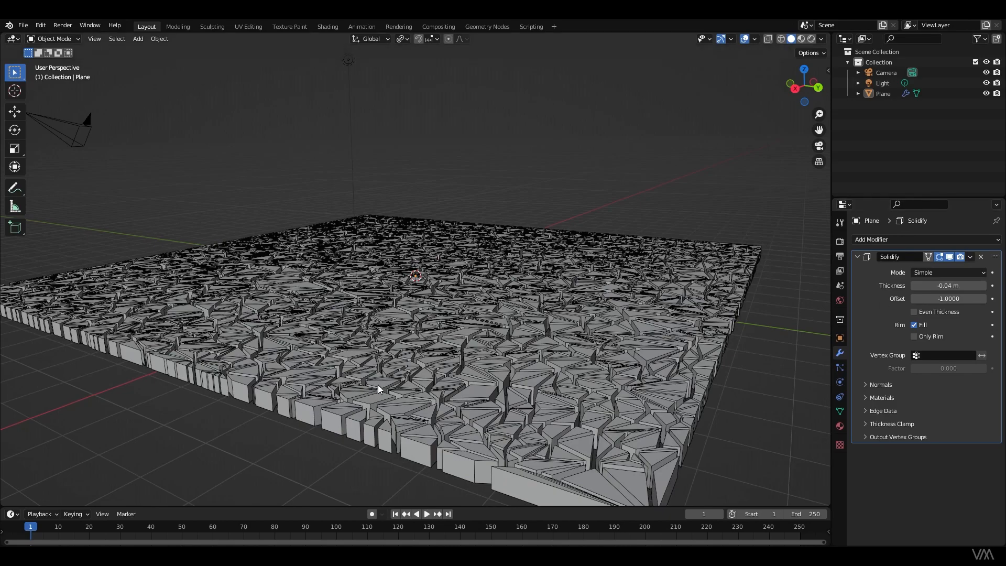
pyautogui.moveTo(374, 385); pyautogui.dragTo(430, 371, button='middle')
pyautogui.doubleClick(975, 286)
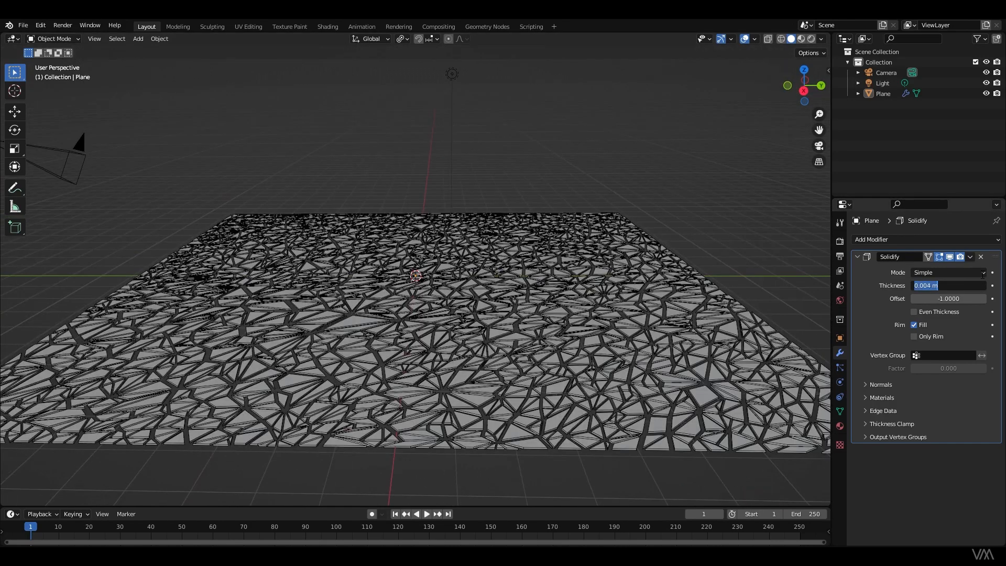
pyautogui.write('0.04')
pyautogui.press('Return')
# - Select the plane and add a Bevel modifier after the Solidify modifier
pyautogui.moveTo(593, 444); pyautogui.dragTo(537, 453, button='middle')
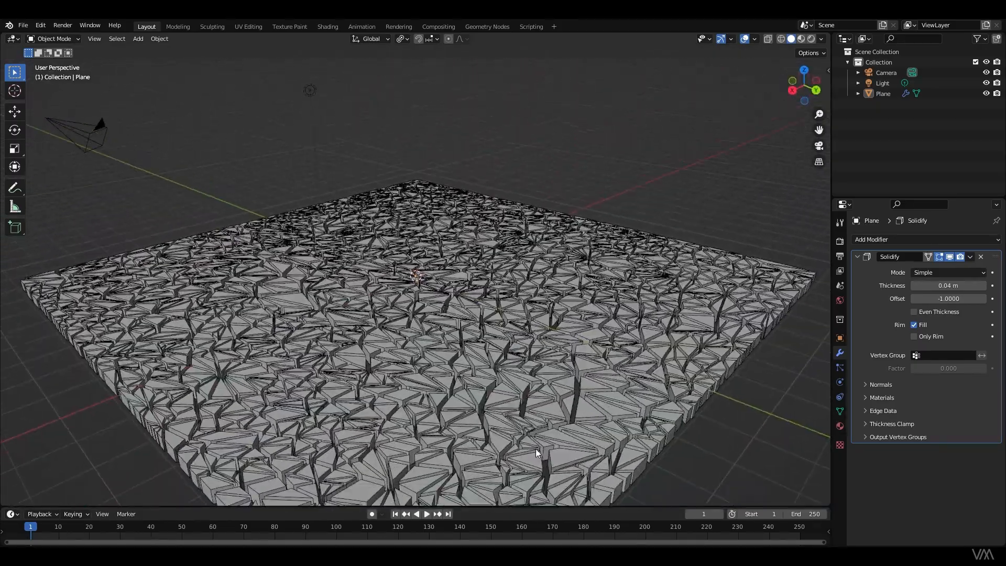
pyautogui.scroll(-1, 535, 449)
pyautogui.moveTo(286, 389); pyautogui.dragTo(285, 399, button='middle')
pyautogui.scroll(10, 536, 418)
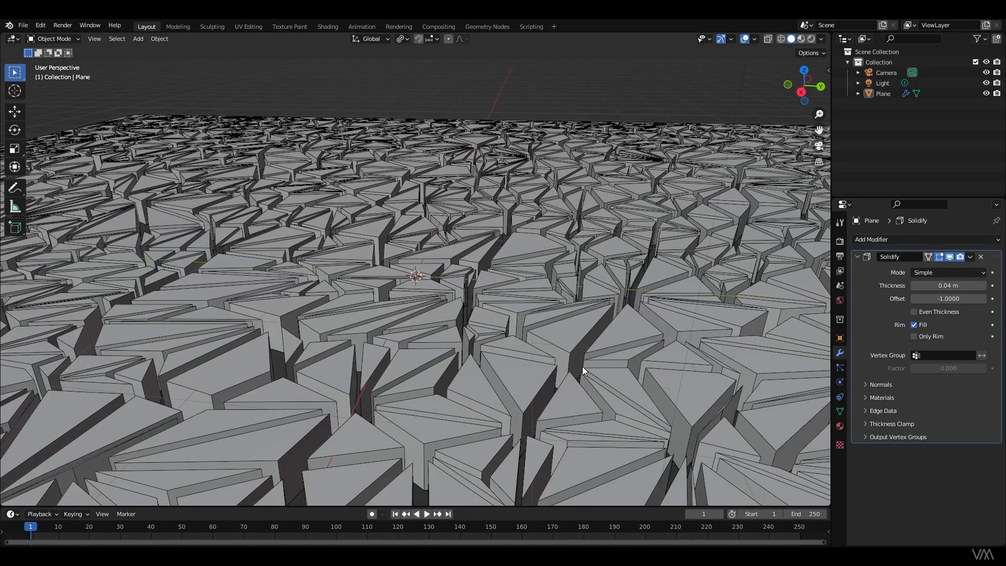
pyautogui.click(883, 94)
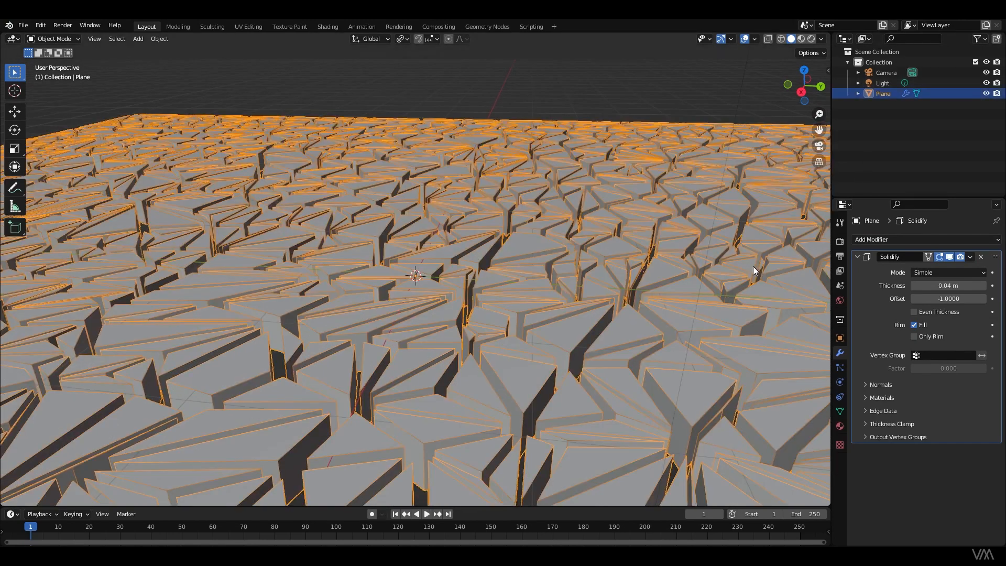
pyautogui.click(904, 239)
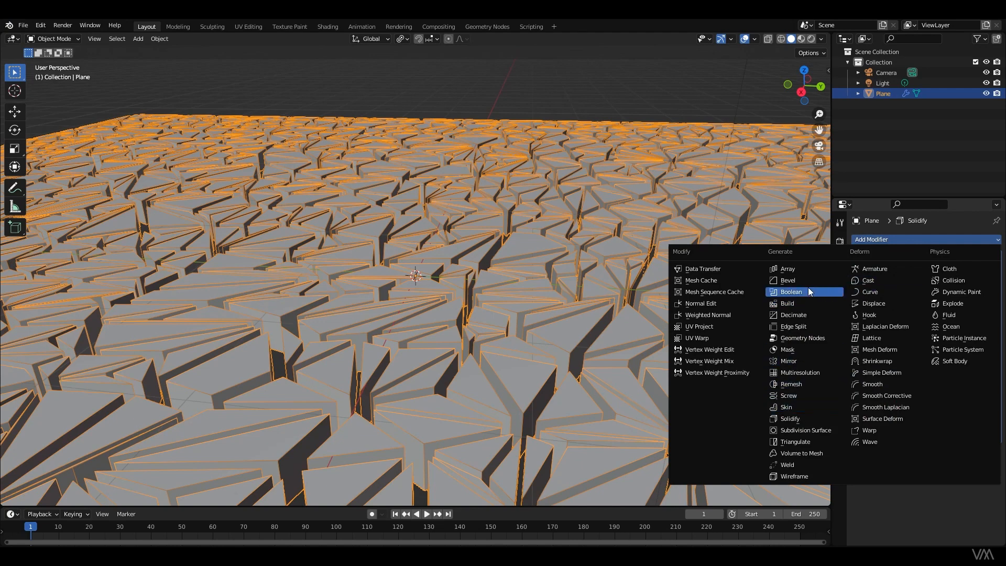
pyautogui.click(789, 280)
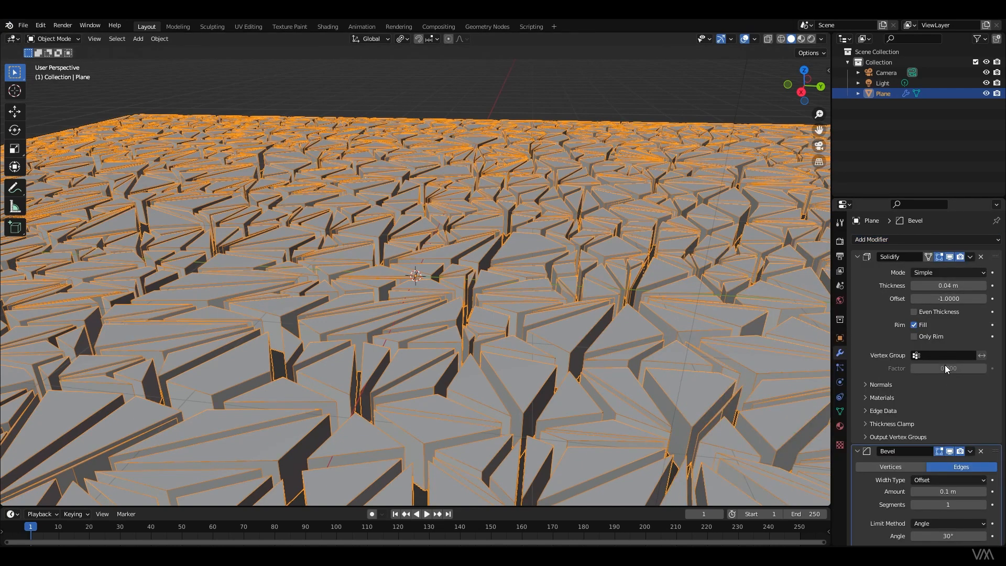
# - Set the Bevel modifier's amount to 7.06 m
pyautogui.scroll(-2, 949, 396)
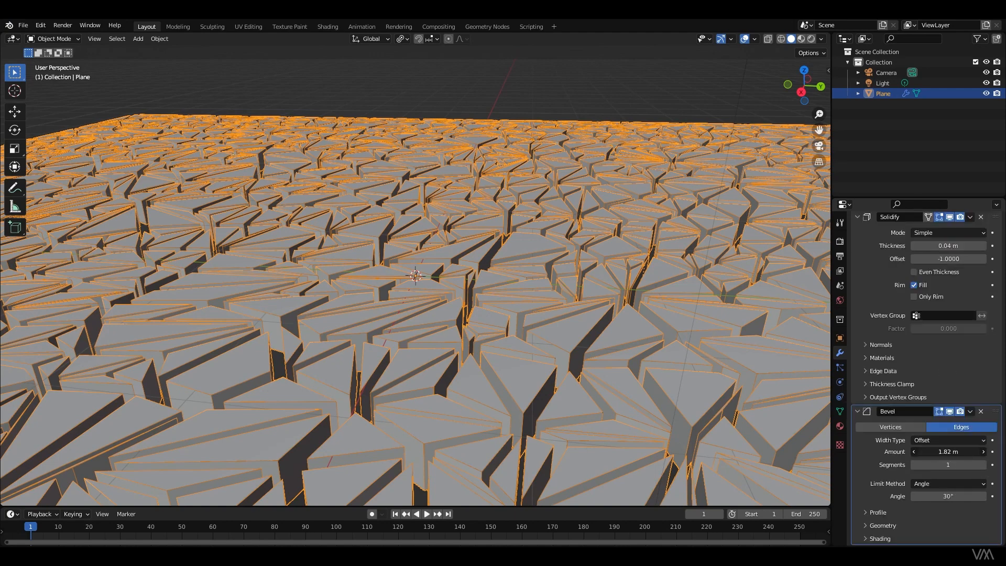
pyautogui.moveTo(947, 452)
pyautogui.mouseDown()
pyautogui.moveTo(972, 452)
pyautogui.moveTo(947, 452)
pyautogui.mouseUp()
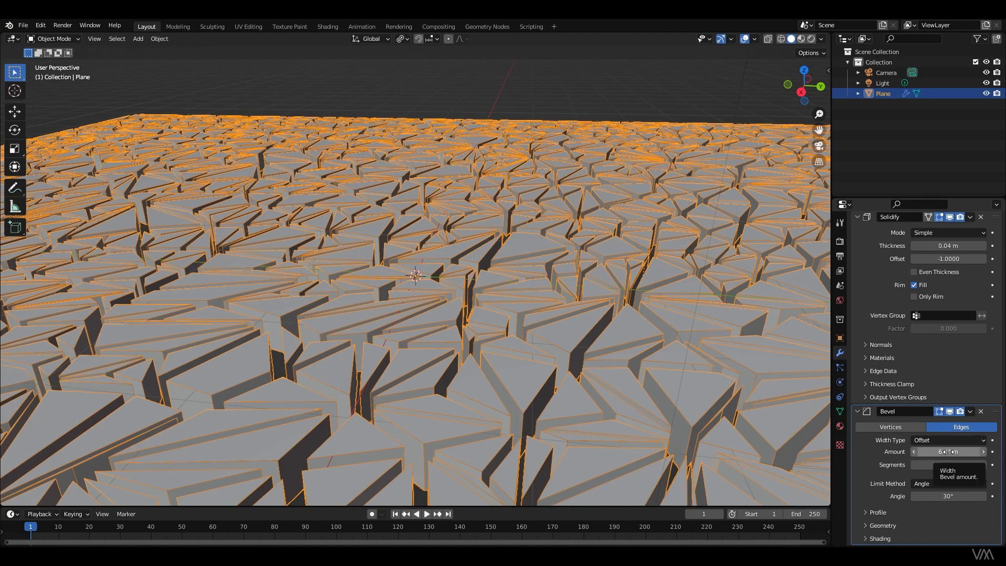
pyautogui.moveTo(948, 452); pyautogui.dragTo(965, 452)
pyautogui.moveTo(279, 307)
pyautogui.mouseDown(button='middle')
pyautogui.moveTo(338, 306)
pyautogui.moveTo(262, 314)
pyautogui.mouseUp(button='middle')
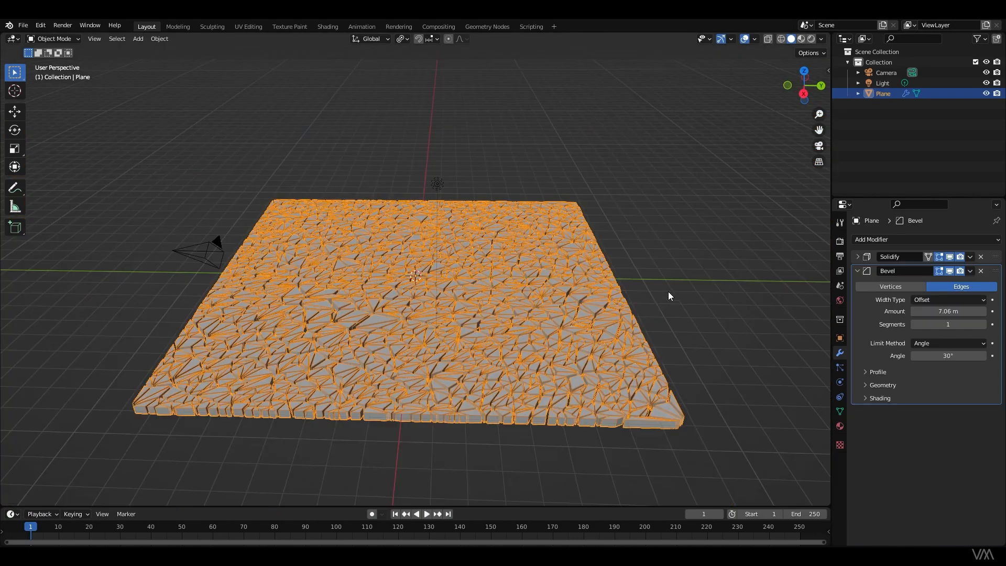
pyautogui.moveTo(669, 292)
pyautogui.mouseDown(button='middle')
pyautogui.moveTo(612, 304)
pyautogui.moveTo(671, 293)
pyautogui.mouseUp(button='middle')
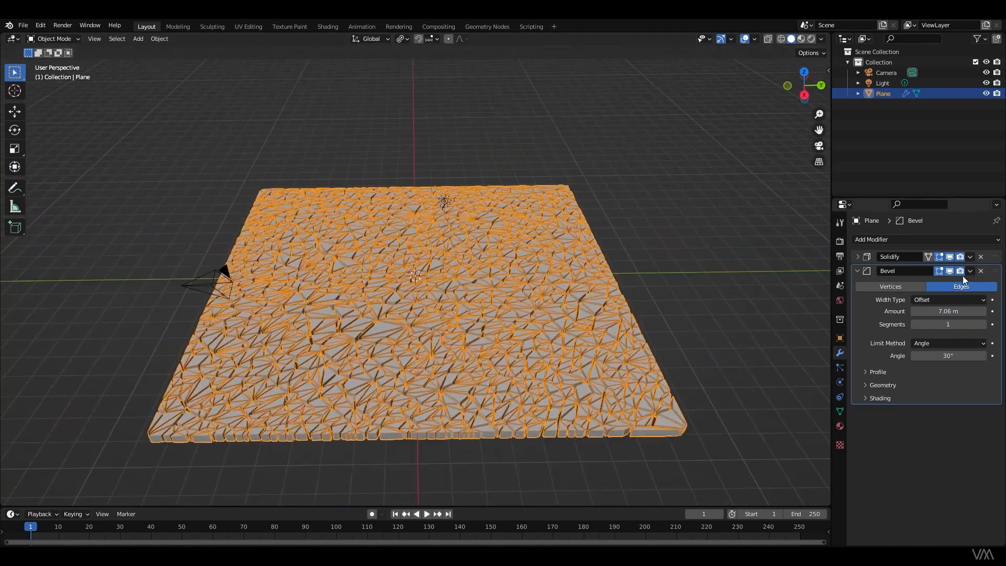
# - Add a Displace modifier to the plane and move it above Solidify and Bevel in the modifier stack
pyautogui.click(857, 271)
pyautogui.click(897, 240)
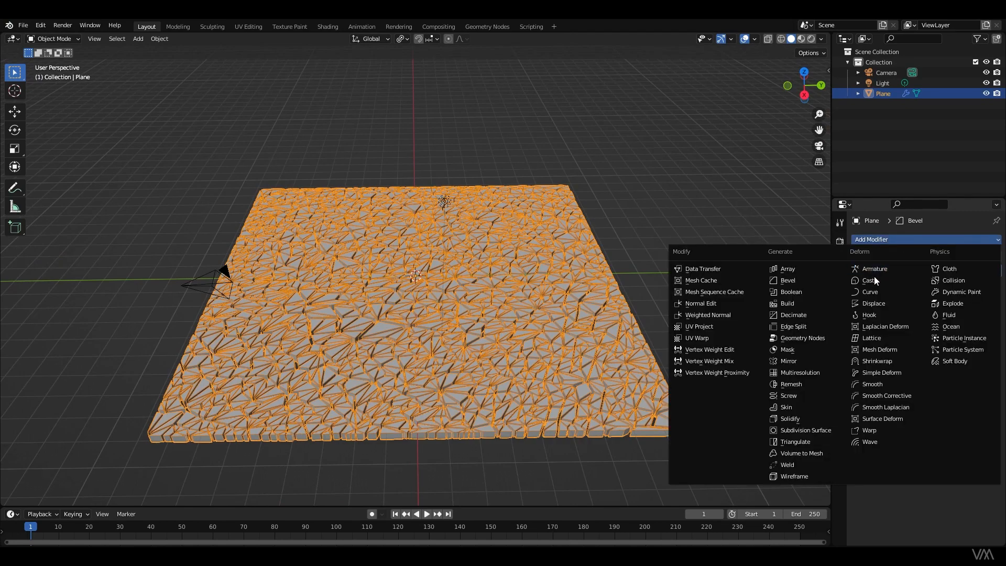
pyautogui.click(877, 305)
pyautogui.scroll(-2, 692, 358)
pyautogui.moveTo(667, 338)
pyautogui.mouseDown(button='middle')
pyautogui.moveTo(580, 304)
pyautogui.moveTo(663, 310)
pyautogui.moveTo(659, 352)
pyautogui.moveTo(623, 352)
pyautogui.moveTo(431, 293)
pyautogui.moveTo(694, 354)
pyautogui.moveTo(683, 346)
pyautogui.mouseUp(button='middle')
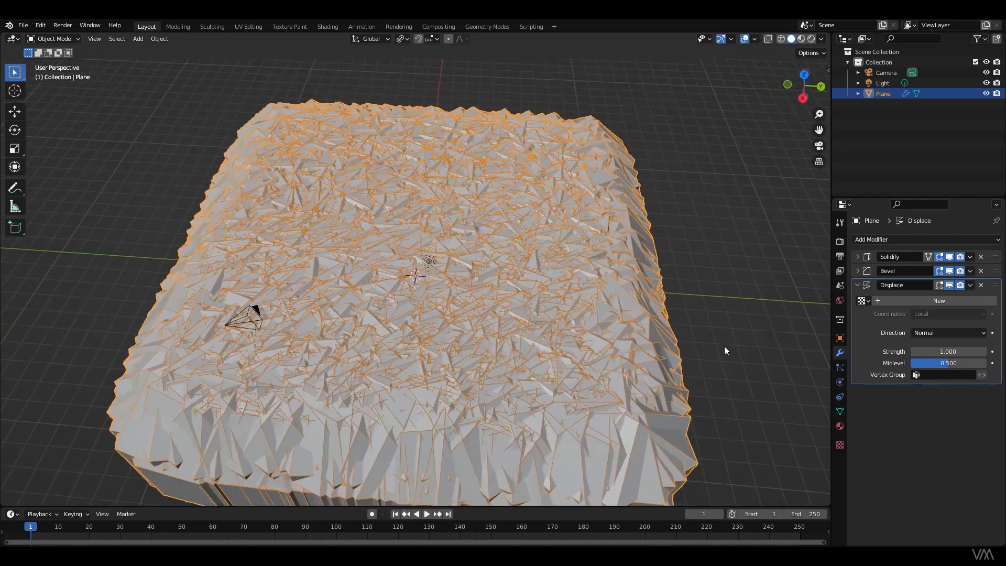
pyautogui.click(866, 286)
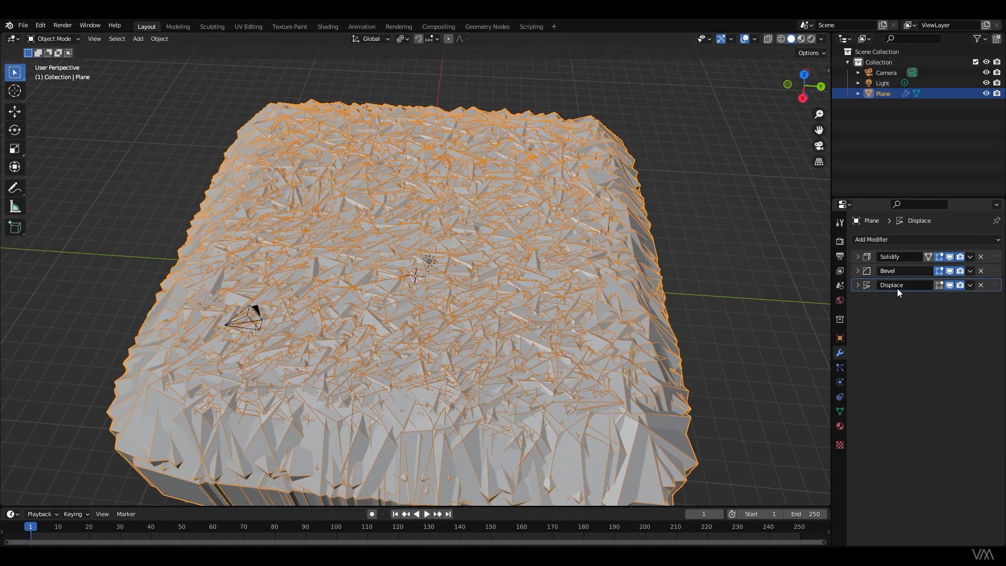
pyautogui.moveTo(998, 288); pyautogui.dragTo(941, 286)
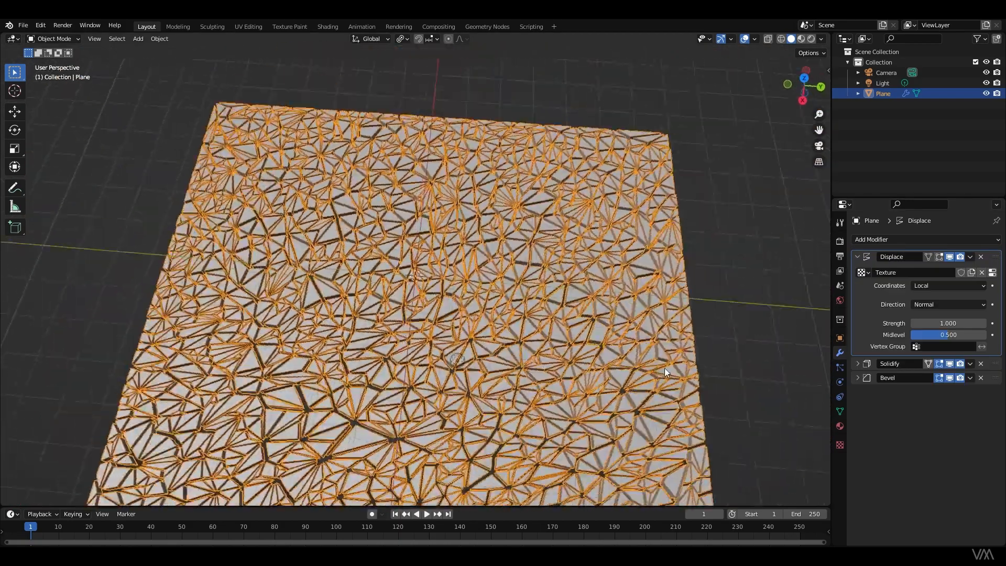
# - Give the Displace modifier a new texture of type Clouds and set the displacement strength to 0.1
pyautogui.moveTo(664, 368); pyautogui.dragTo(706, 351, button='middle')
pyautogui.click(997, 274)
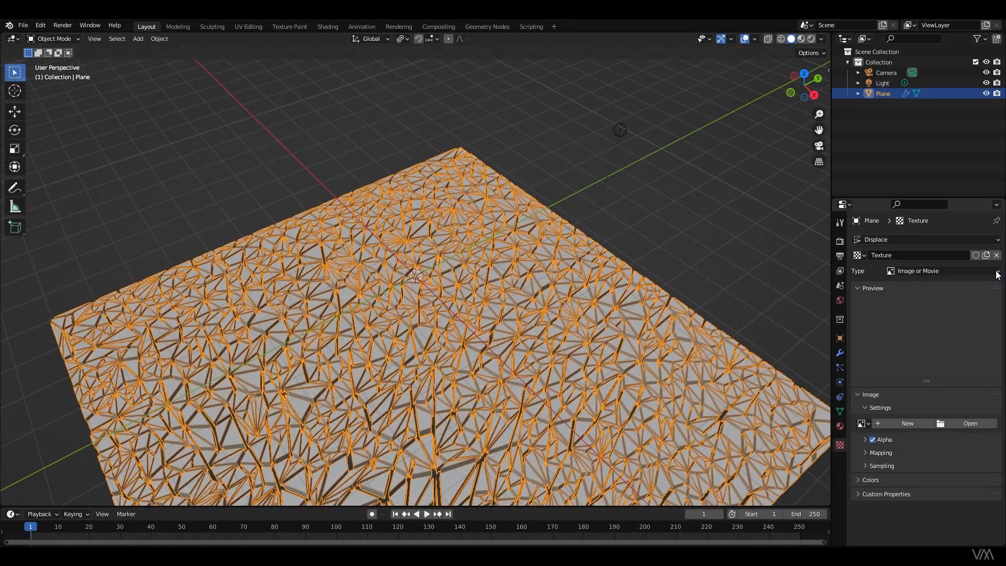
pyautogui.click(942, 271)
pyautogui.click(929, 307)
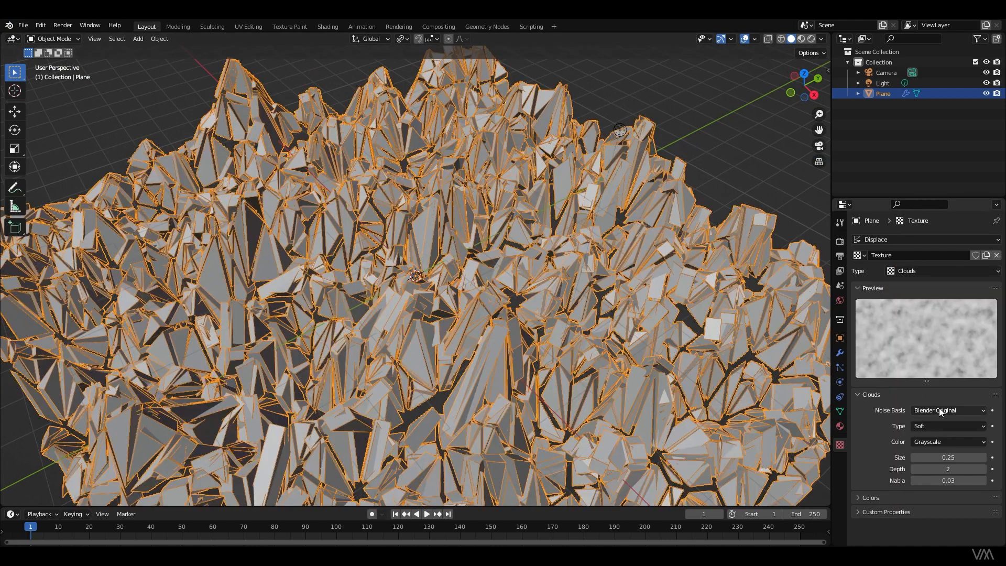
pyautogui.click(840, 353)
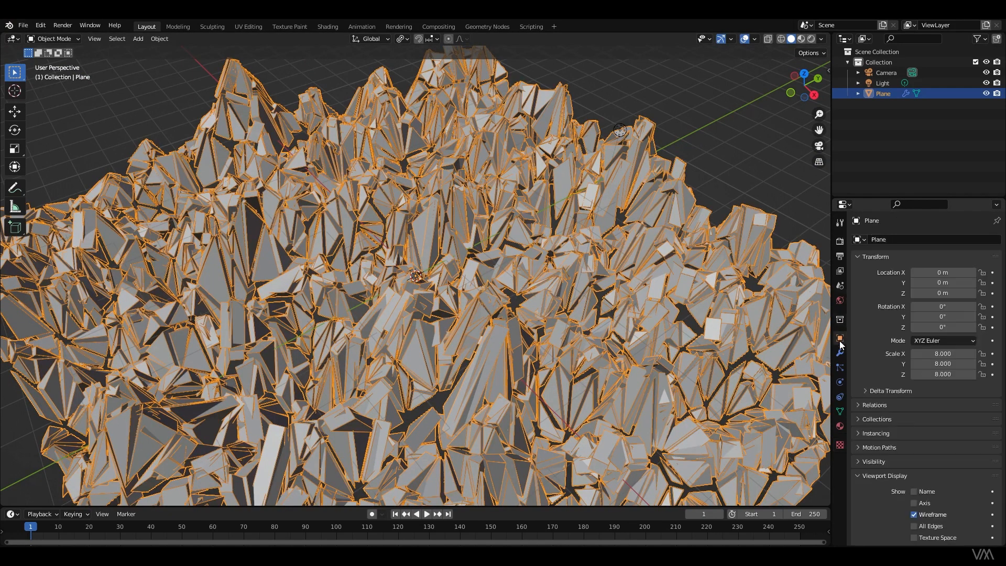
pyautogui.moveTo(938, 323)
pyautogui.mouseDown()
pyautogui.moveTo(825, 323)
pyautogui.moveTo(926, 322)
pyautogui.mouseUp()
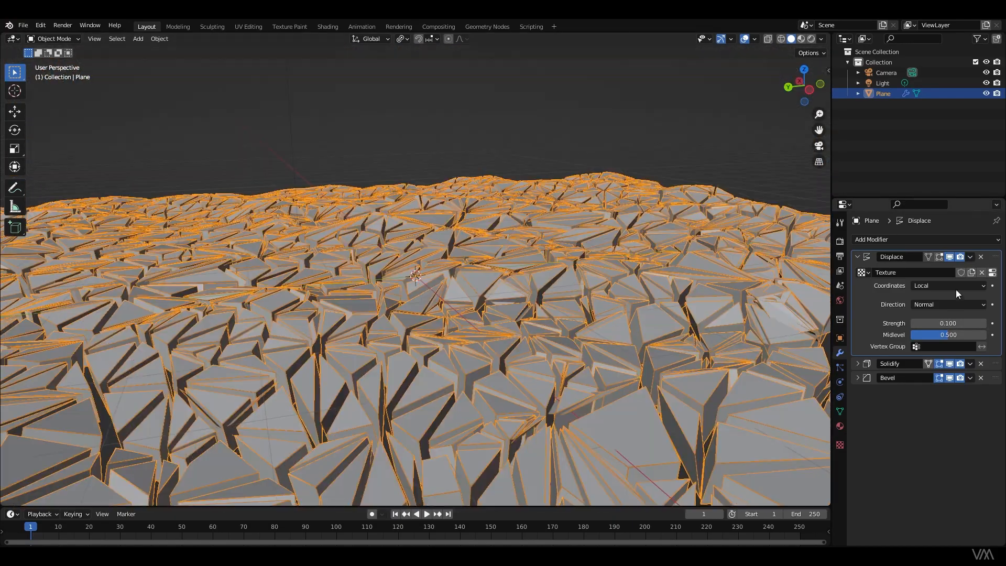
# - Set the size of the Clouds displacement texture to 0.85
pyautogui.click(993, 272)
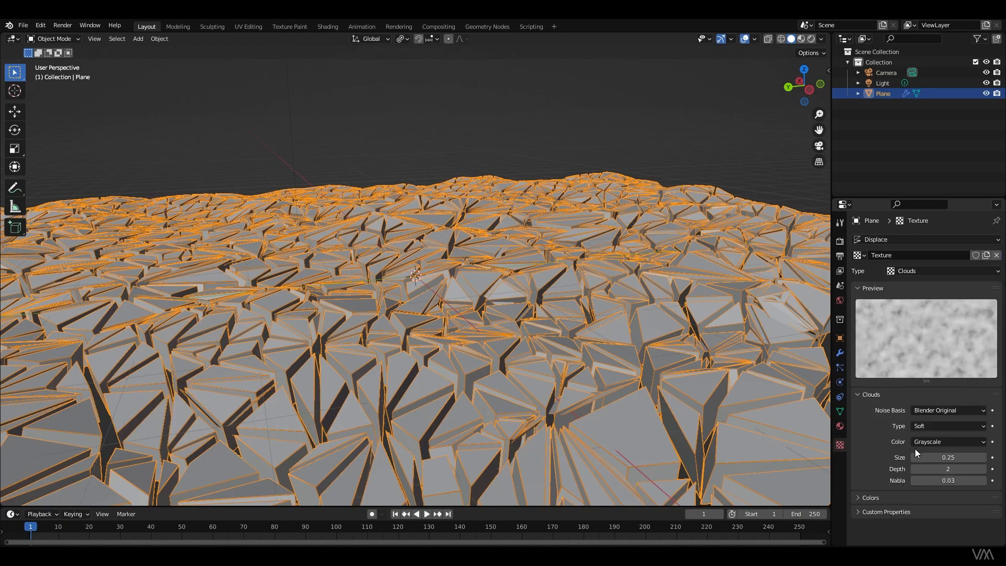
pyautogui.moveTo(949, 457); pyautogui.dragTo(970, 458)
pyautogui.moveTo(949, 457); pyautogui.dragTo(983, 457)
pyautogui.moveTo(426, 380); pyautogui.dragTo(517, 358, button='middle')
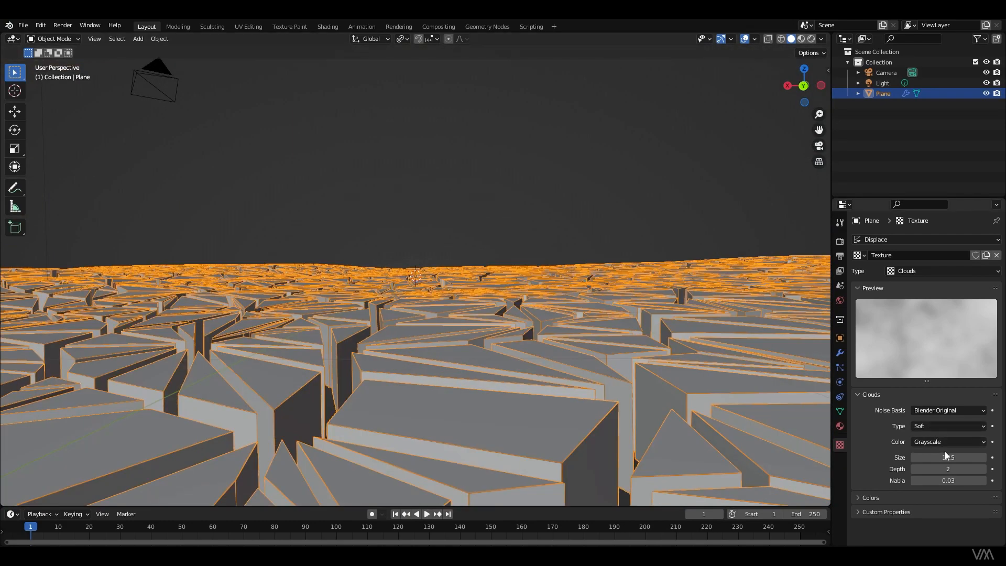
pyautogui.moveTo(949, 458); pyautogui.dragTo(928, 458)
pyautogui.moveTo(533, 315); pyautogui.dragTo(583, 349, button='middle')
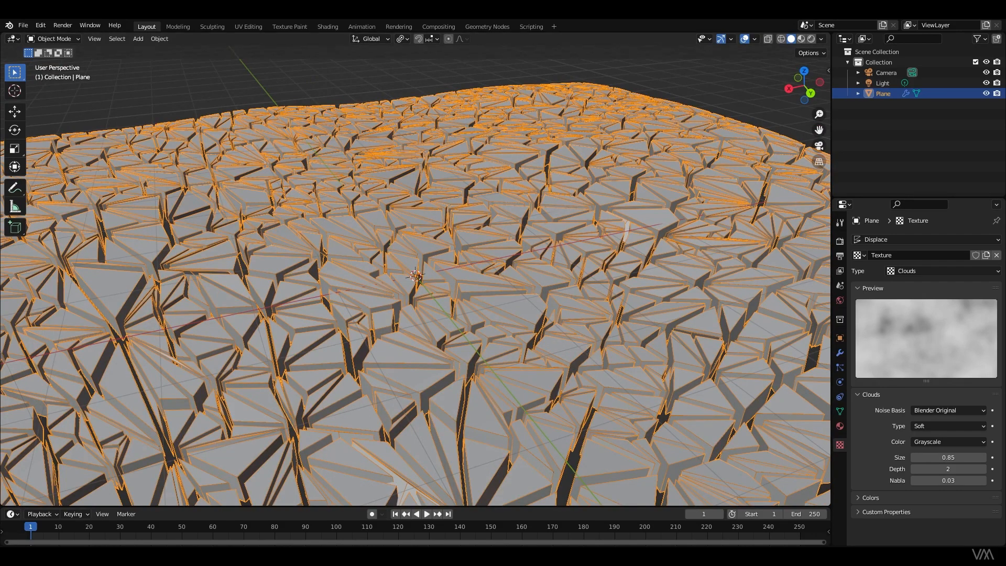
# - Deselect the plane and show the viewport in Rendered shading
pyautogui.moveTo(512, 341); pyautogui.dragTo(455, 336, button='middle')
pyautogui.click(730, 118)
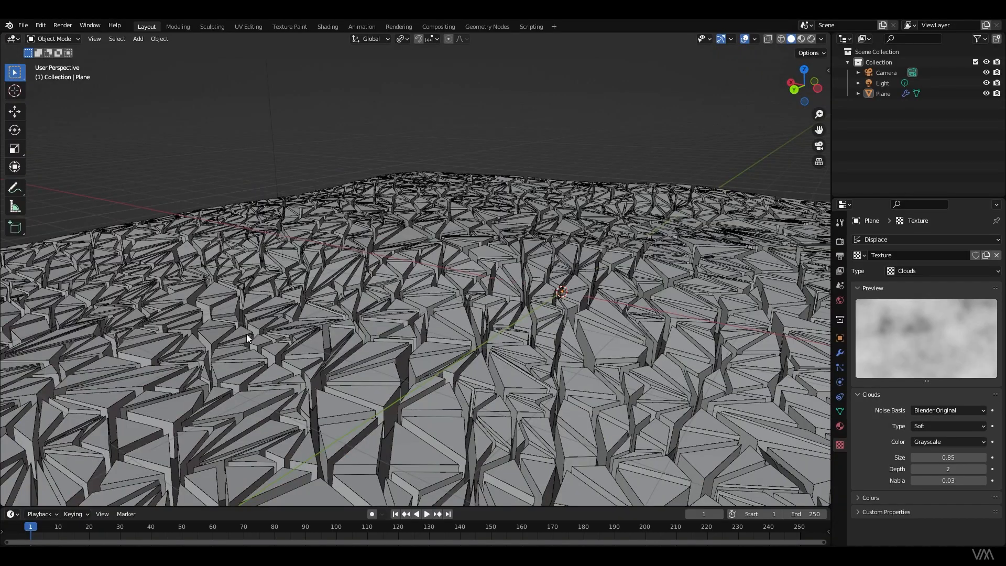
pyautogui.click(812, 39)
pyautogui.moveTo(705, 220)
pyautogui.mouseDown(button='middle')
pyautogui.moveTo(667, 272)
pyautogui.moveTo(639, 283)
pyautogui.mouseUp(button='middle')
pyautogui.scroll(-5, 638, 278)
pyautogui.moveTo(637, 266); pyautogui.dragTo(613, 261, button='middle')
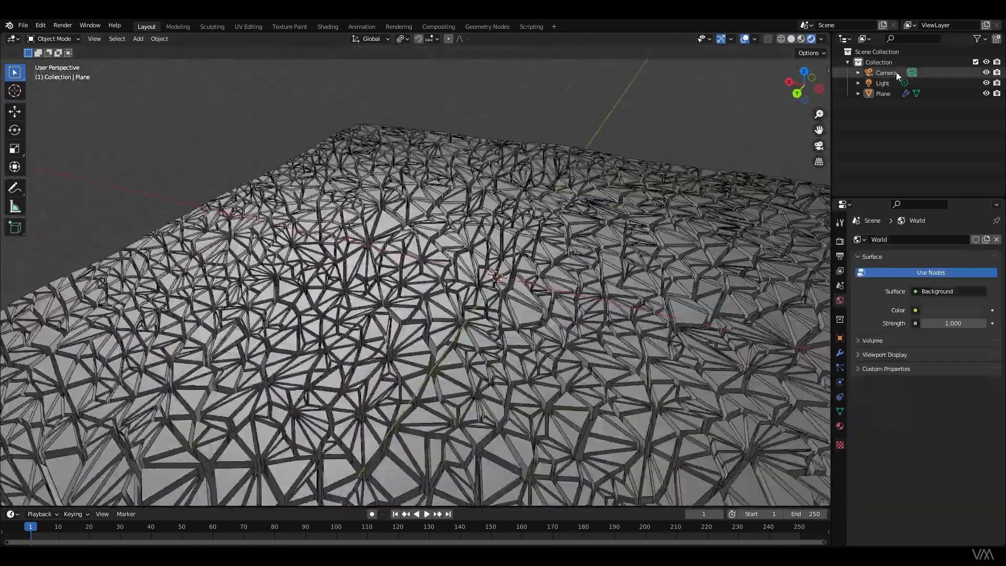
# - Select the camera, look through it and fly it to a low, close angle across the shards
pyautogui.click(897, 72)
pyautogui.click(820, 146)
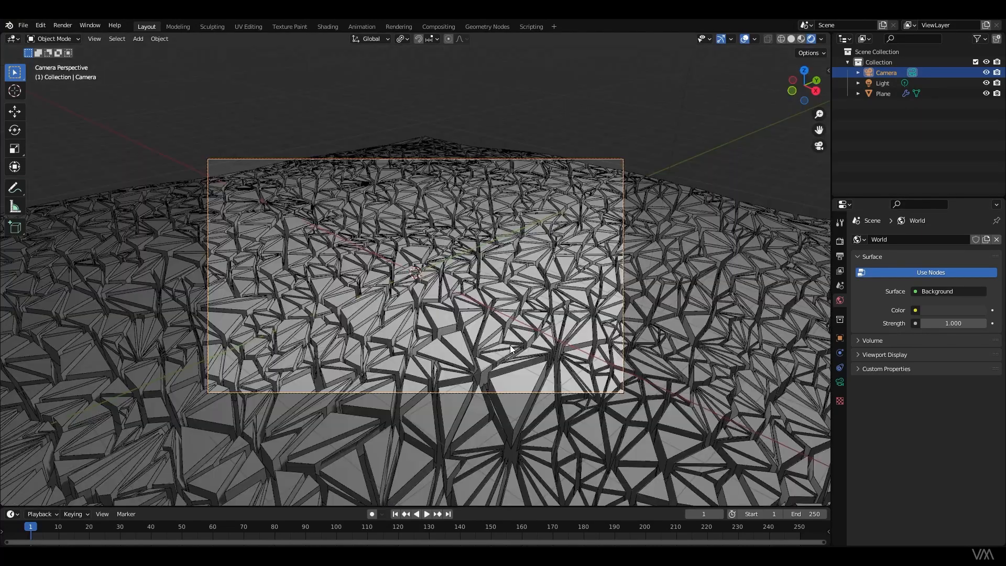
pyautogui.press('s')
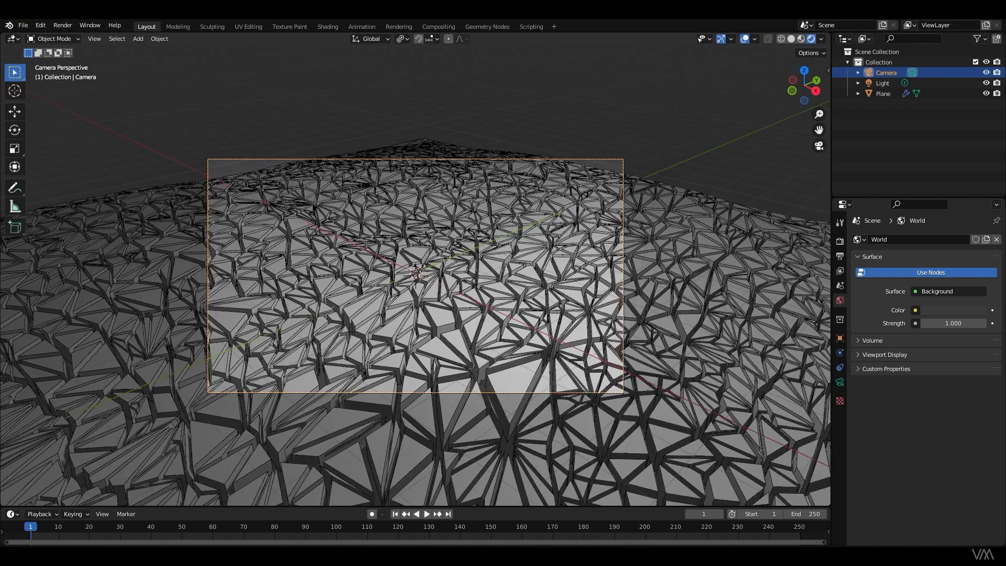
pyautogui.press('q')
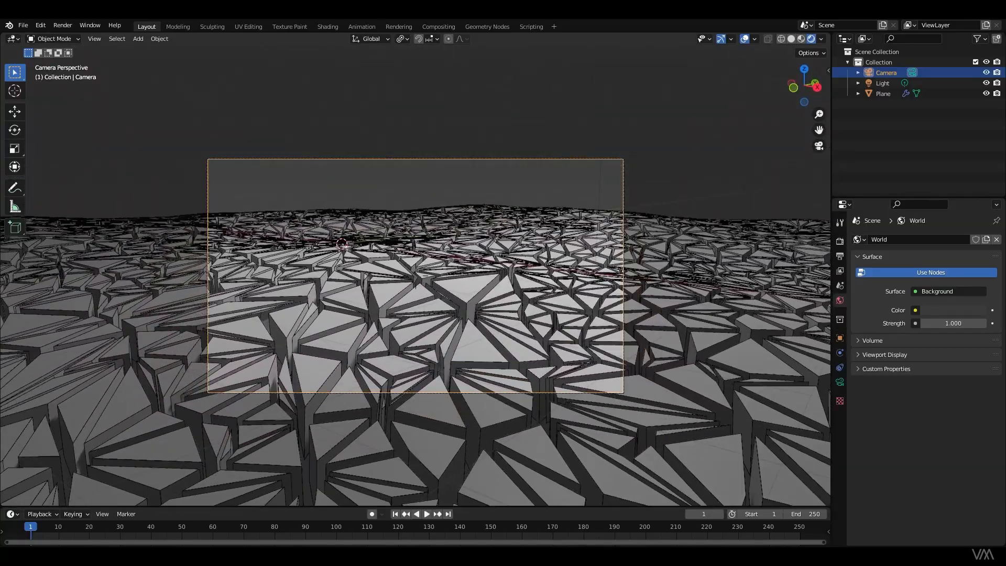
pyautogui.press('d')
pyautogui.press('q')
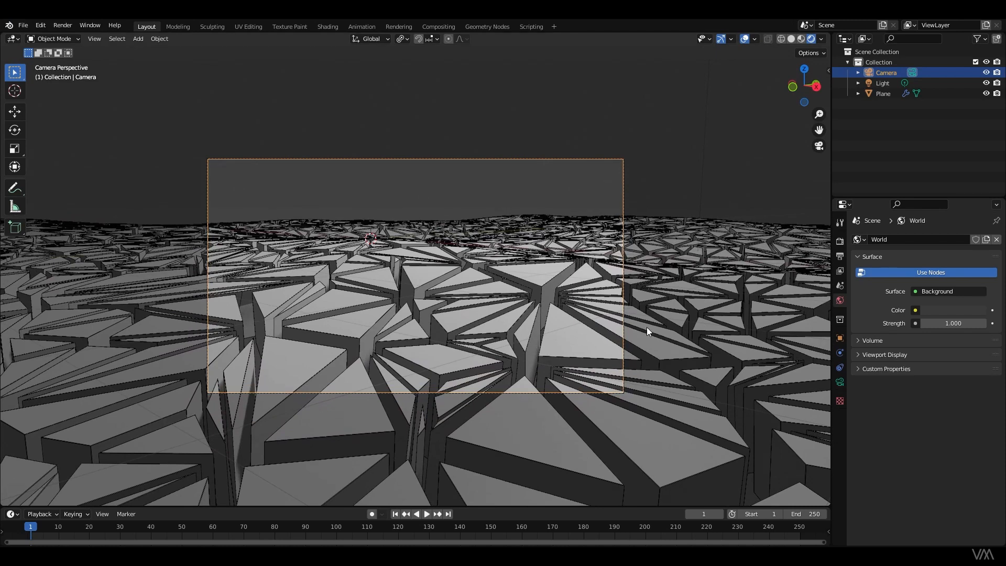
# - Keep Eevee as the render engine and enable Ambient Occlusion, Bloom and Screen Space Reflections
pyautogui.click(840, 241)
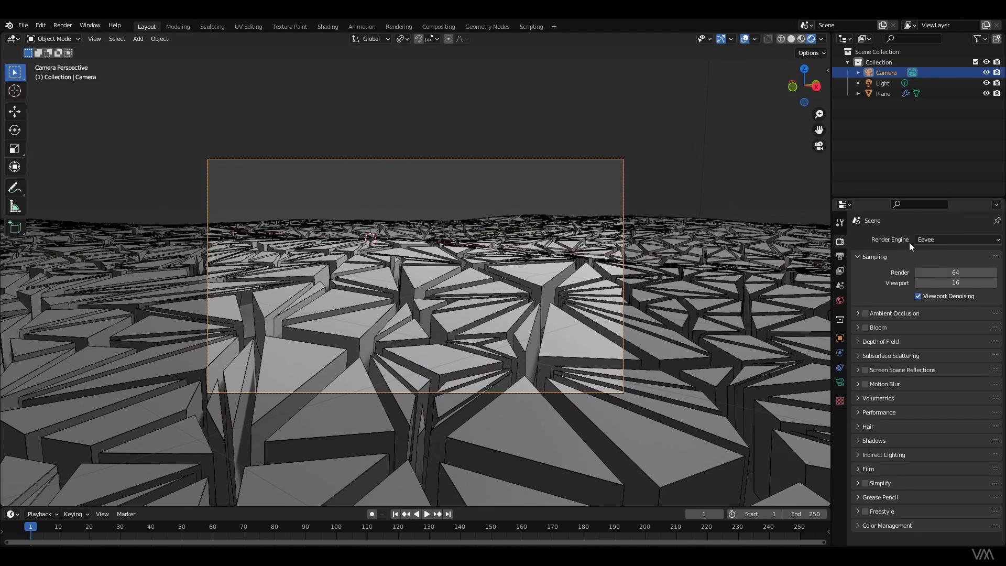
pyautogui.click(946, 243)
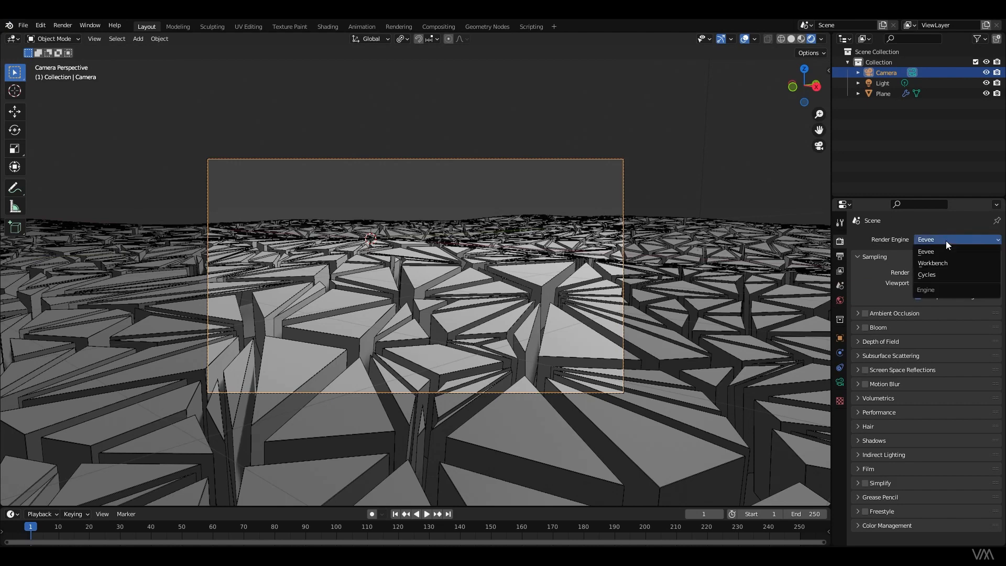
pyautogui.click(934, 278)
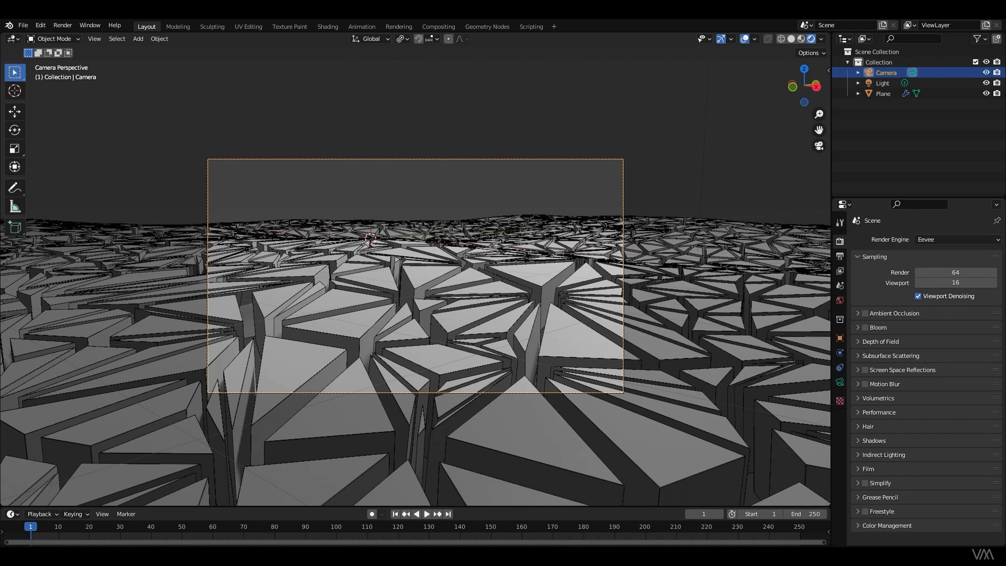
pyautogui.click(865, 314)
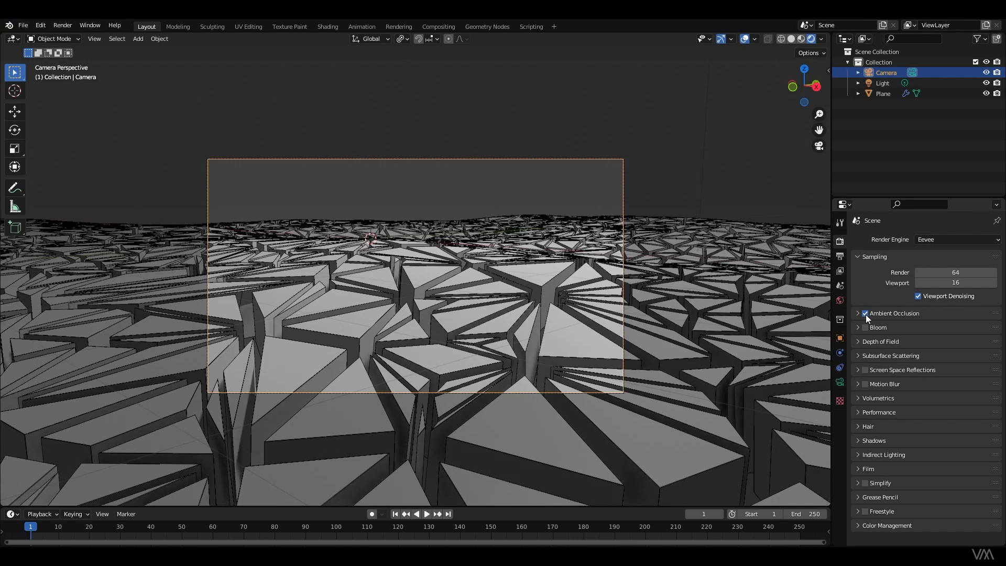
pyautogui.click(865, 327)
pyautogui.click(865, 370)
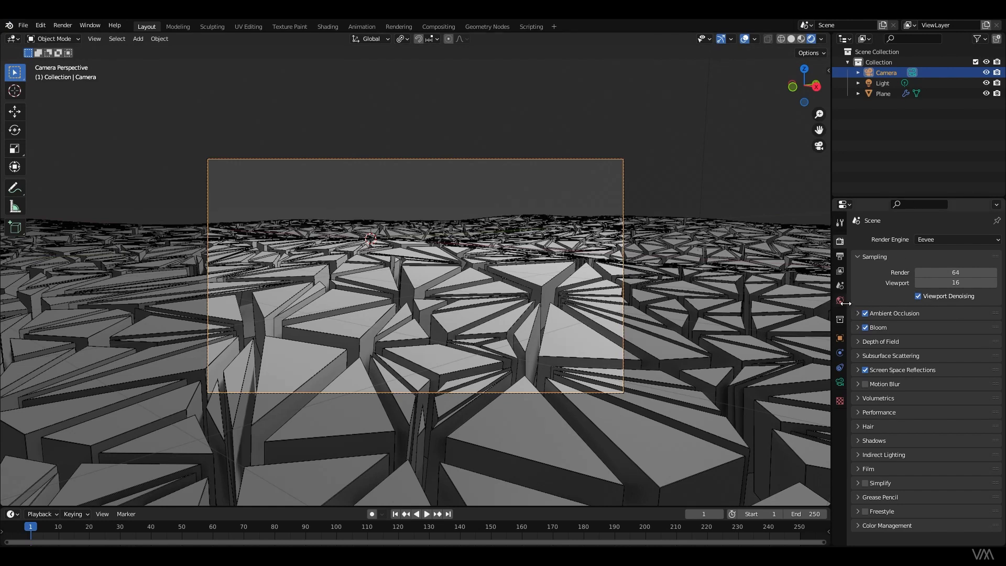
# - Set the world background colour to black
pyautogui.click(840, 300)
pyautogui.click(940, 312)
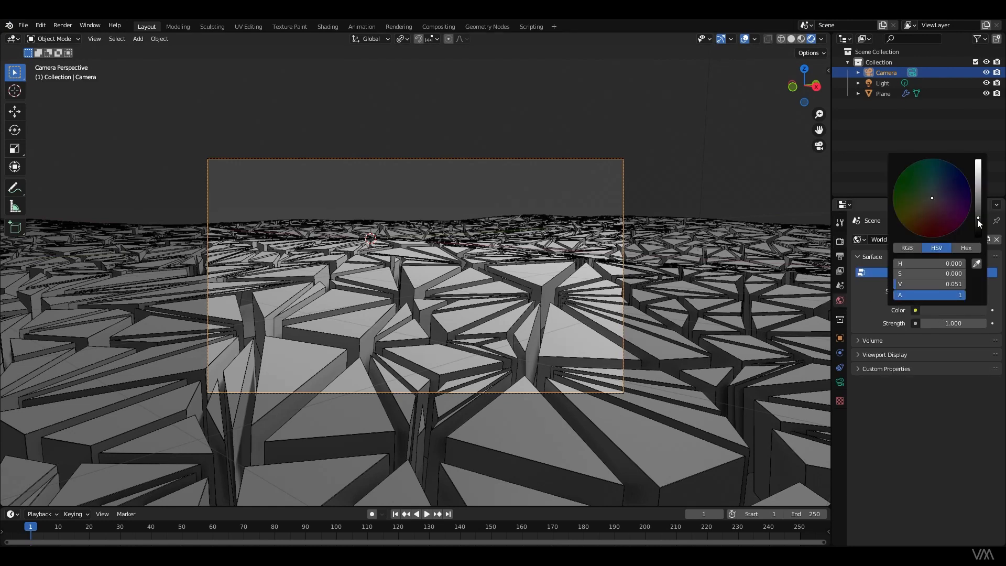
pyautogui.moveTo(978, 224); pyautogui.dragTo(979, 237)
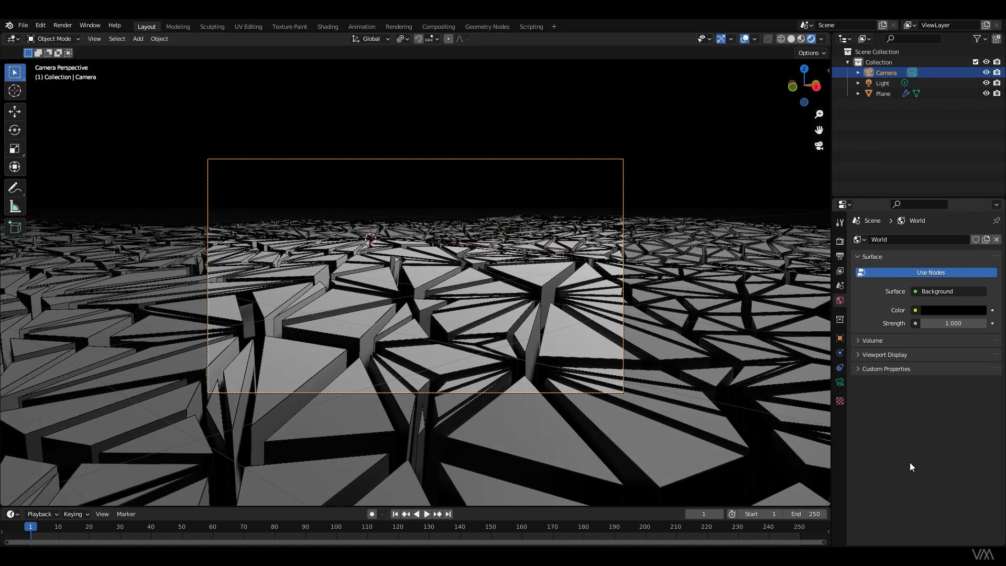
# - Delete the existing light from the scene
pyautogui.click(889, 92)
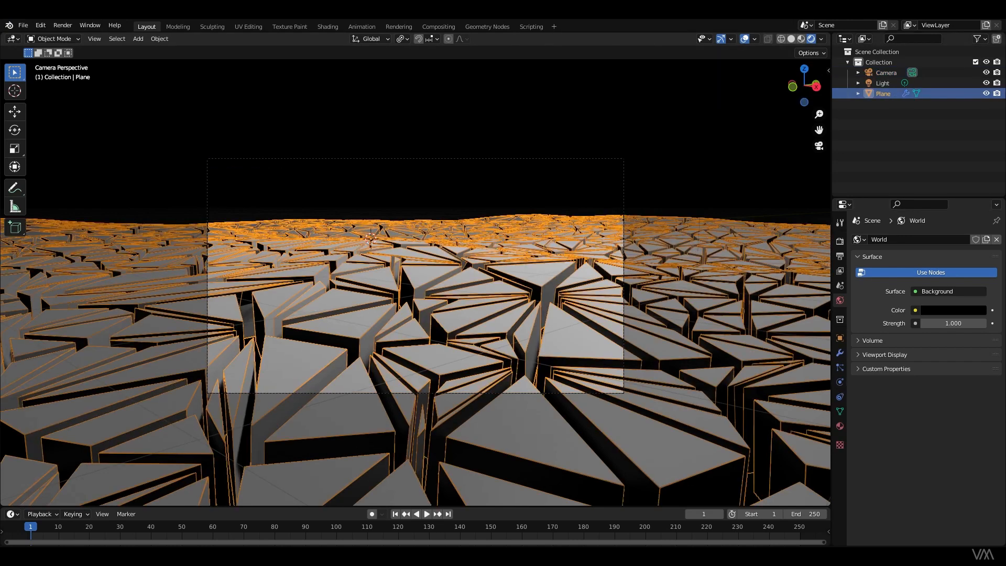
pyautogui.click(889, 86)
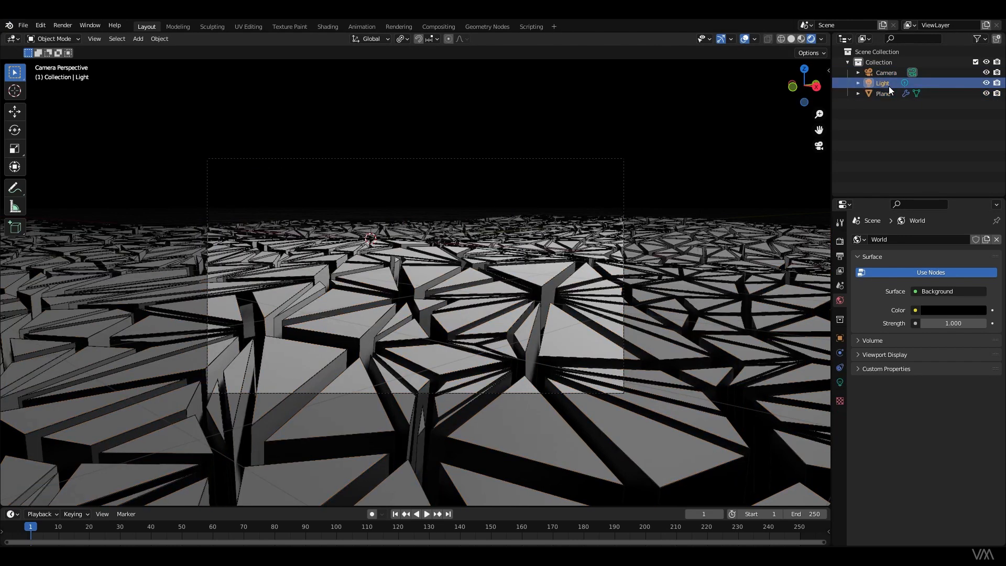
pyautogui.click(987, 82)
pyautogui.click(987, 83)
pyautogui.press('Delete')
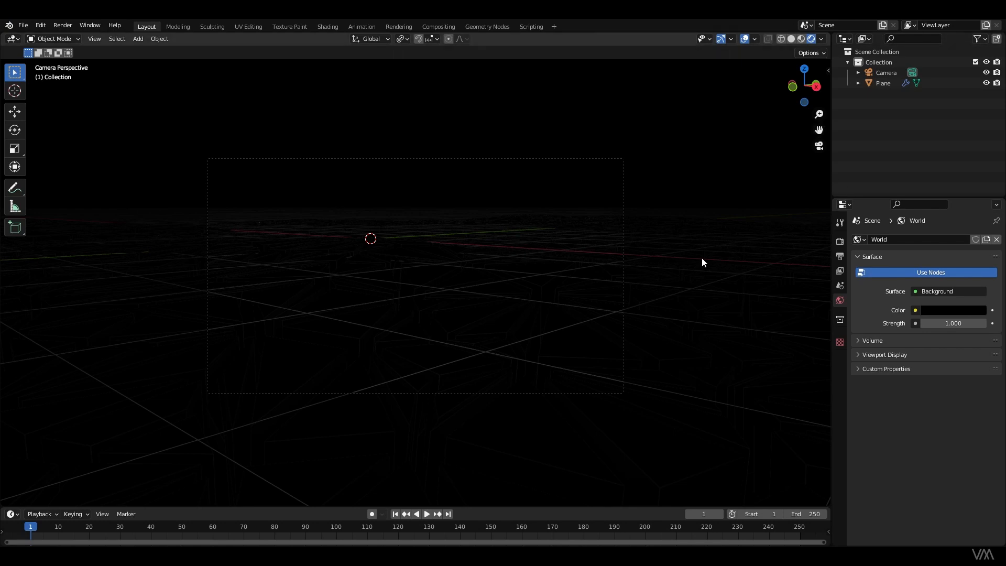
# - Add a new point light with a 1 m radius at the scene origin
pyautogui.hotkey('shift', 'a')
pyautogui.moveTo(441, 475)
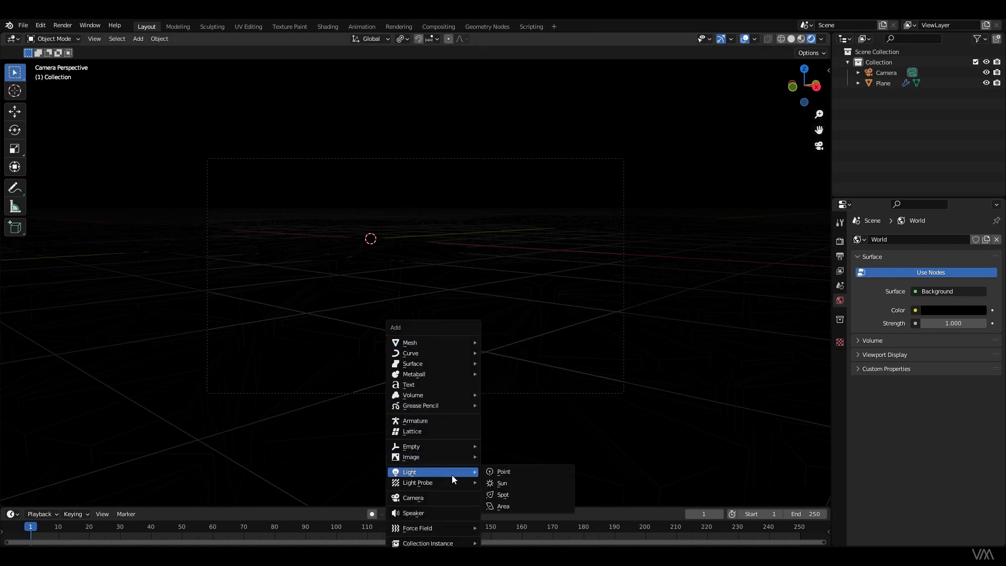
pyautogui.click(514, 473)
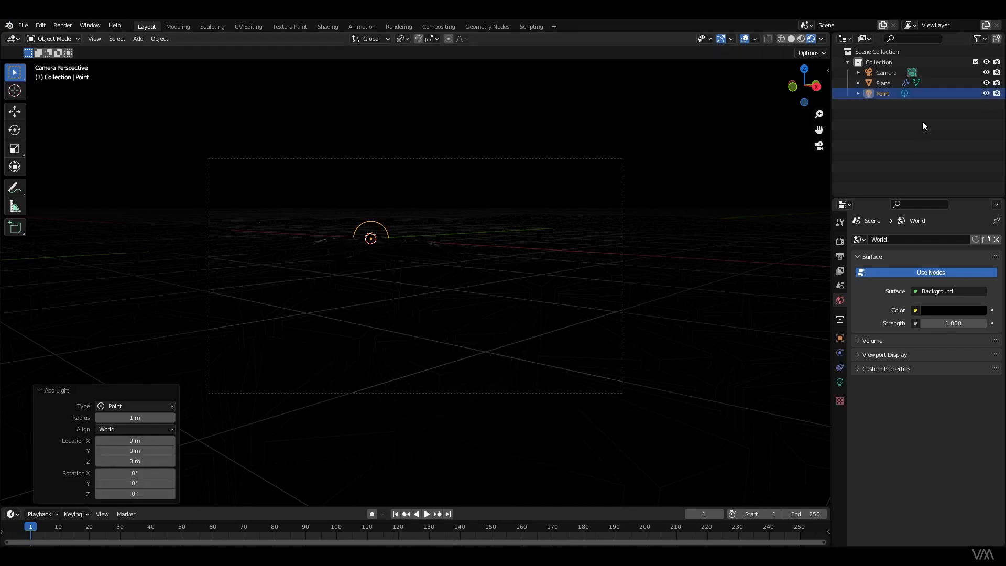
# - Raise the point light about 1.9 m along Z above the fragmented surface and return to the rendered camera view
pyautogui.click(817, 87)
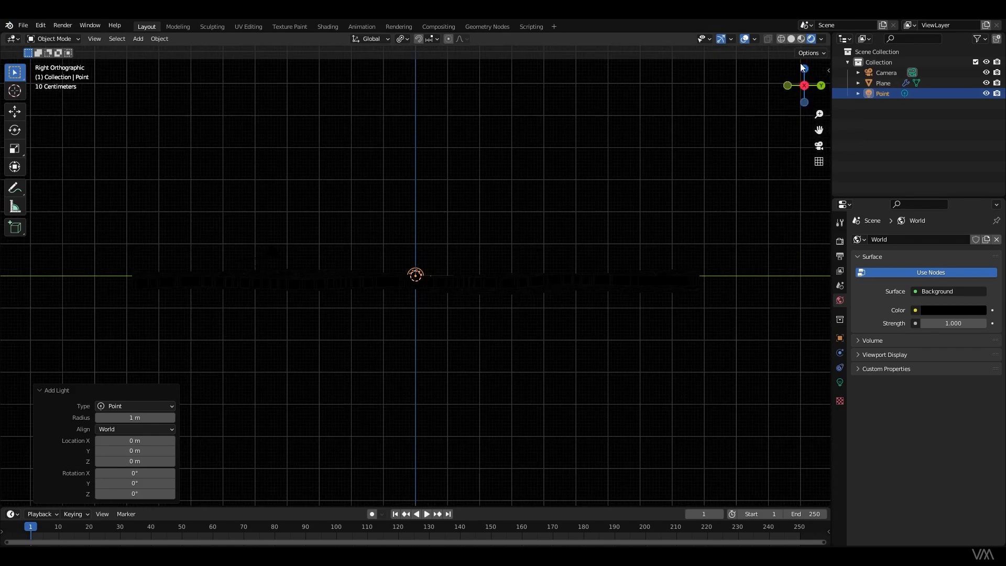
pyautogui.click(801, 39)
pyautogui.moveTo(695, 256)
pyautogui.mouseDown(button='middle')
pyautogui.moveTo(445, 326)
pyautogui.moveTo(474, 330)
pyautogui.moveTo(503, 309)
pyautogui.mouseUp(button='middle')
pyautogui.click(821, 87)
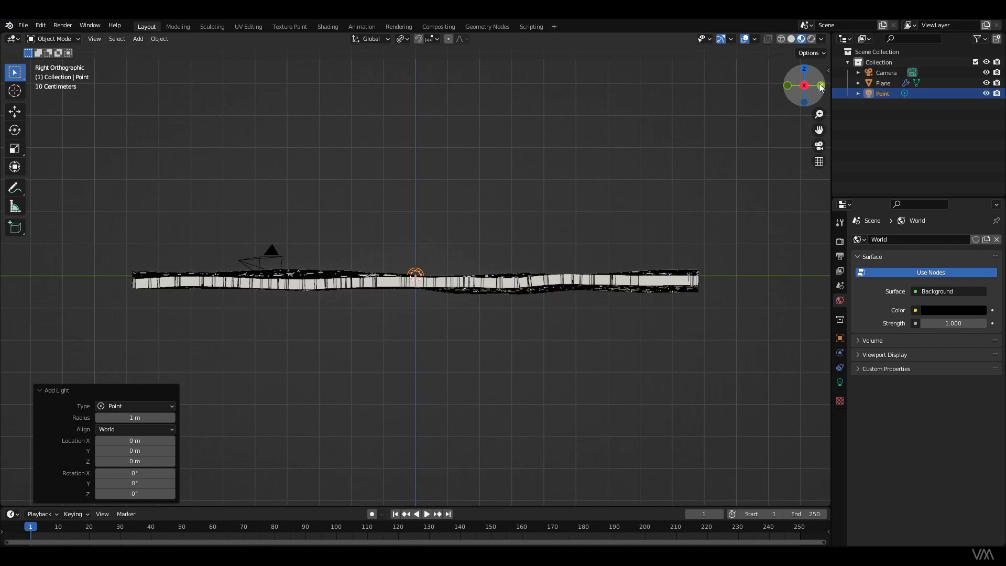
pyautogui.click(804, 69)
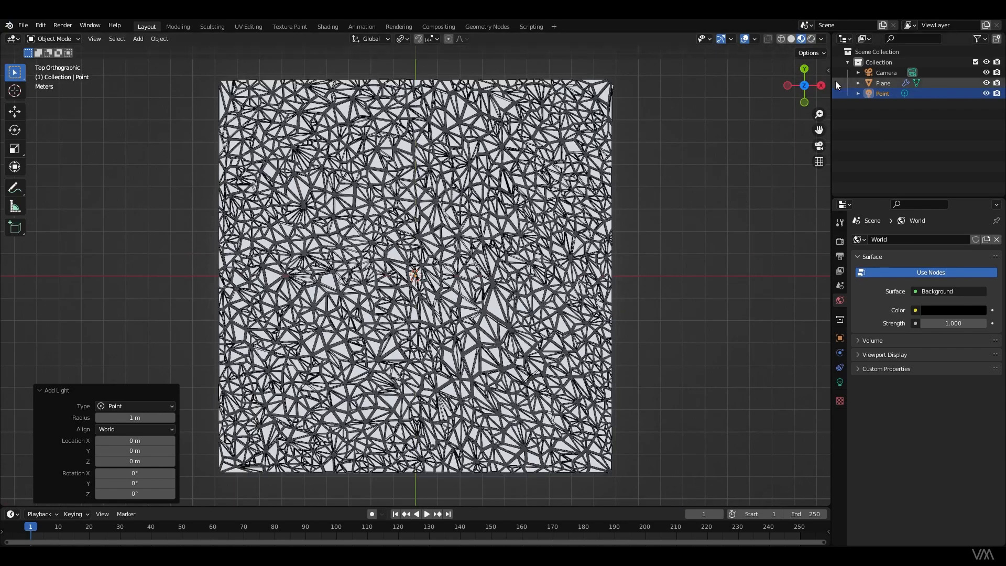
pyautogui.click(821, 85)
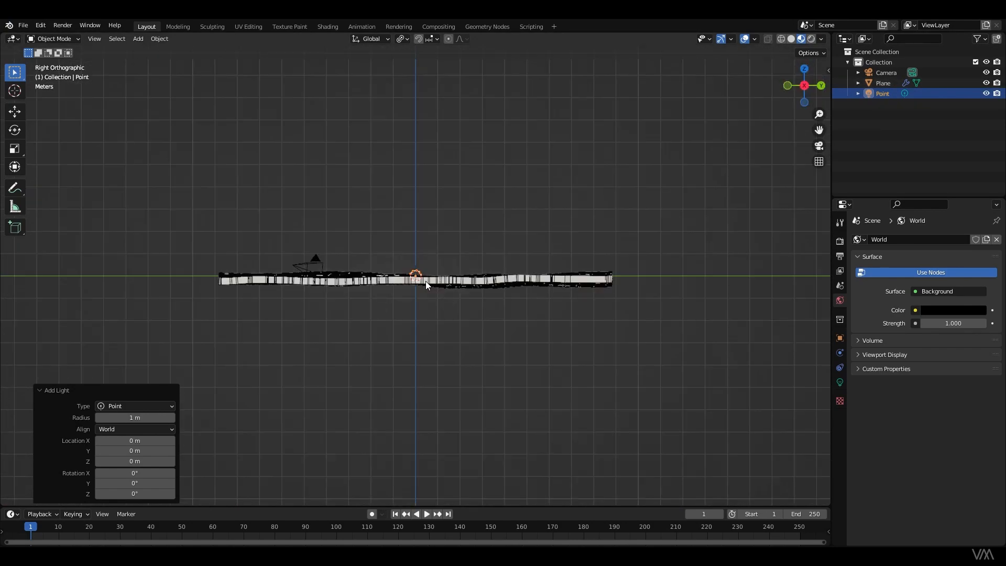
pyautogui.press('g')
pyautogui.press('z')
pyautogui.click(435, 238)
pyautogui.moveTo(425, 257); pyautogui.dragTo(402, 265, button='middle')
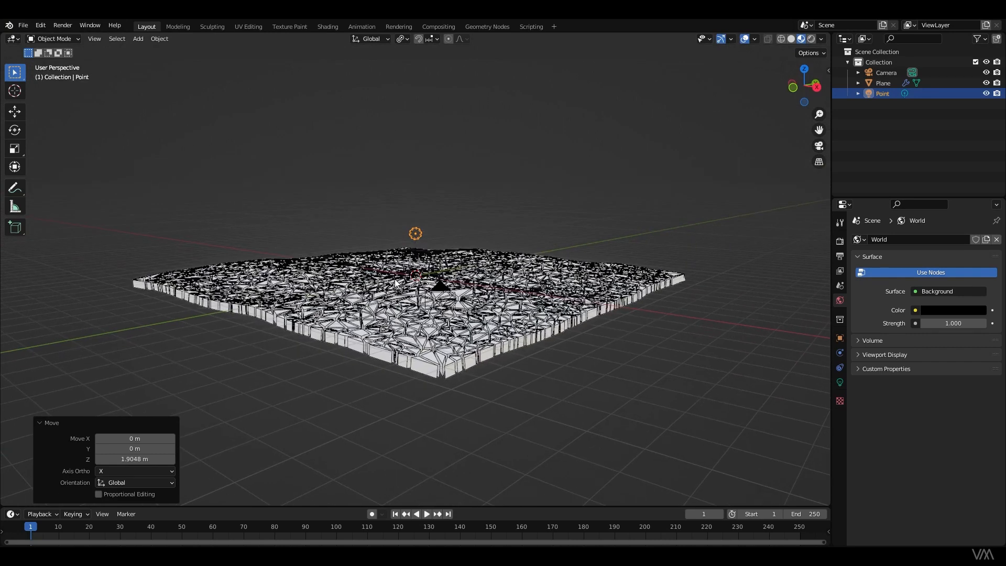
pyautogui.click(812, 39)
pyautogui.click(820, 148)
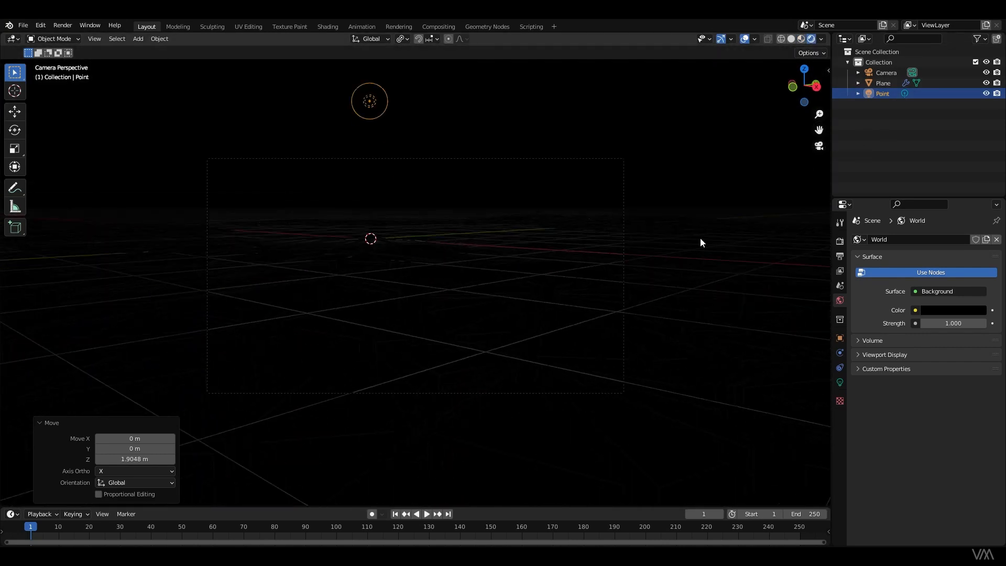
# - Set the point light's colour to fully saturated cyan
pyautogui.click(885, 93)
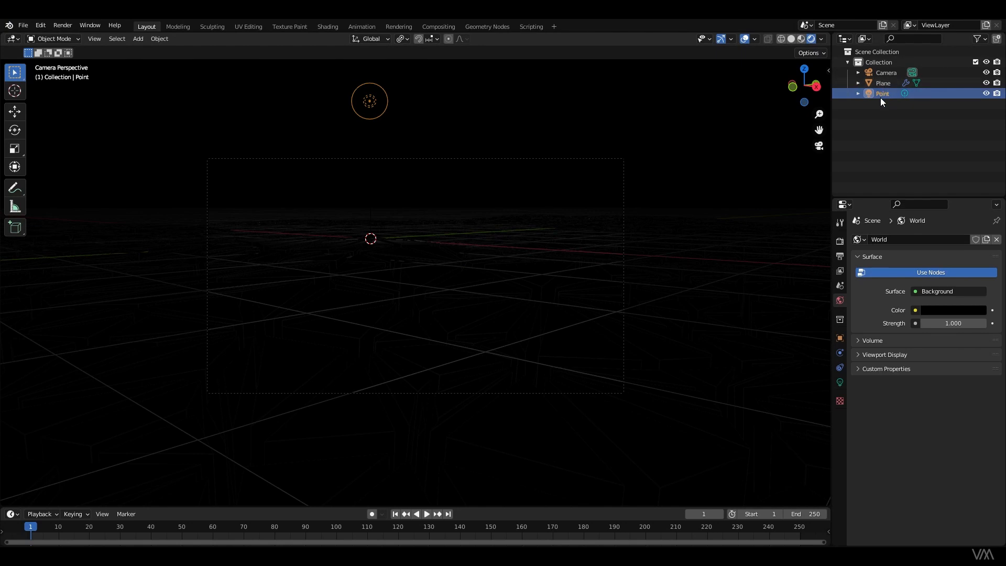
pyautogui.click(840, 382)
pyautogui.click(942, 302)
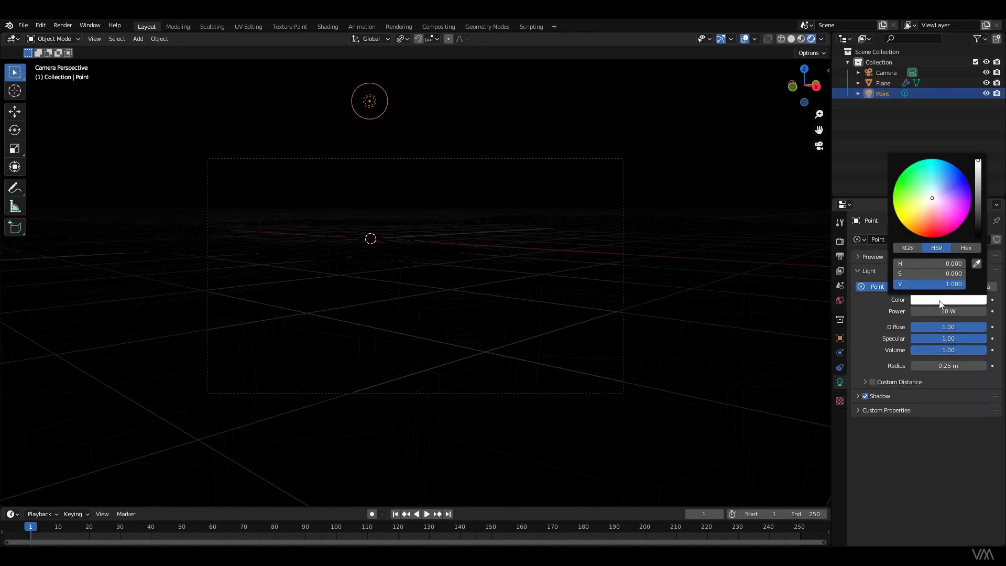
pyautogui.moveTo(936, 201); pyautogui.dragTo(934, 159)
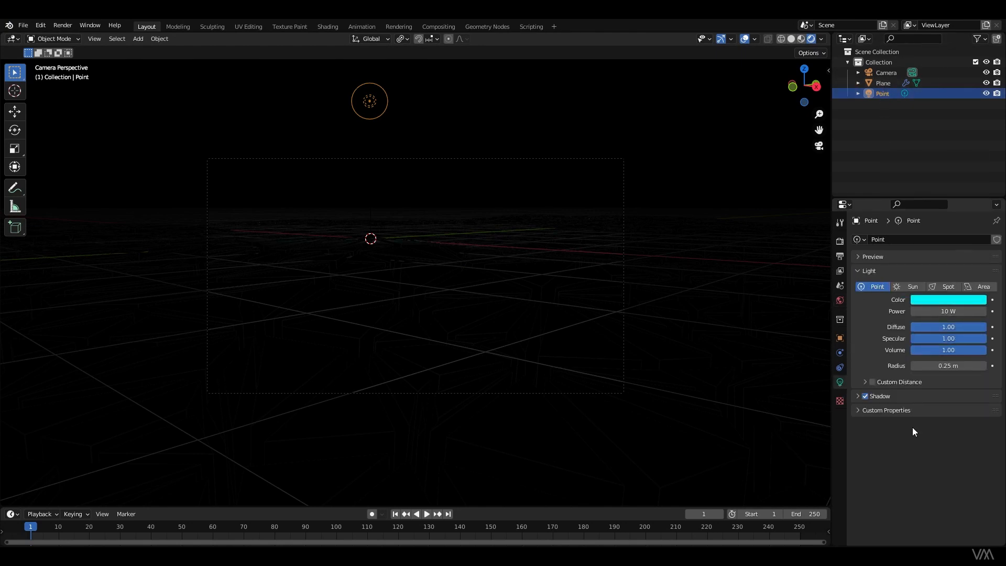
# - Set the cyan point light's power to 100 W, and increase it to 200 W
pyautogui.click(945, 311)
pyautogui.write('100')
pyautogui.press('Return')
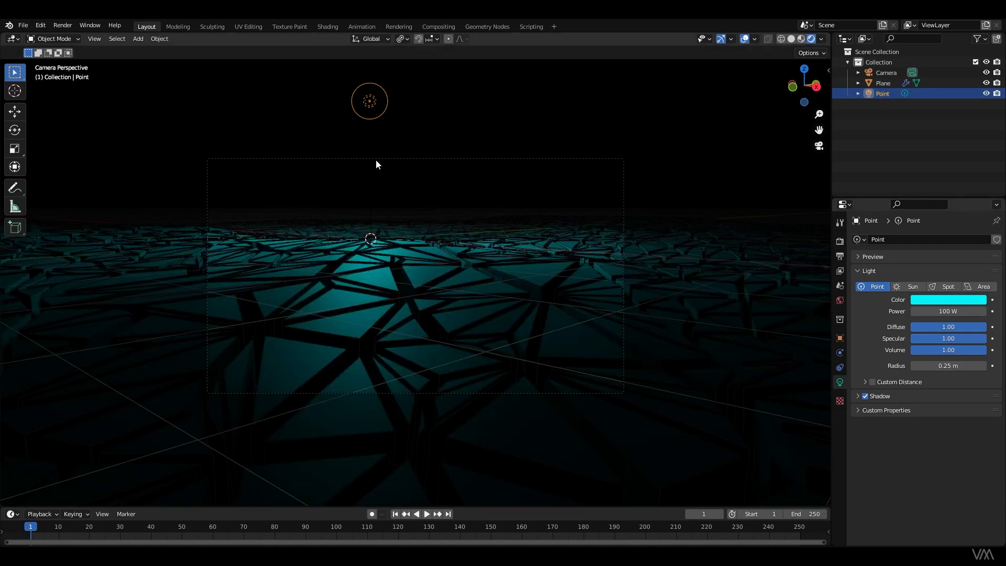
pyautogui.click(949, 312)
pyautogui.write('200')
pyautogui.press('Return')
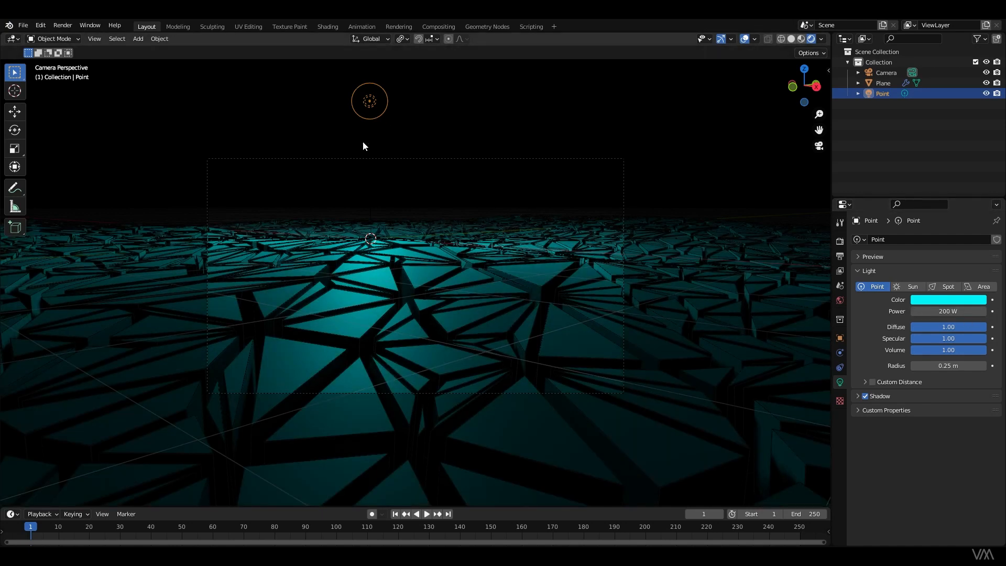
# - Lower the cyan light about 1.45 m along Z and move it about -1.77 m along Y
pyautogui.press('g')
pyautogui.press('z')
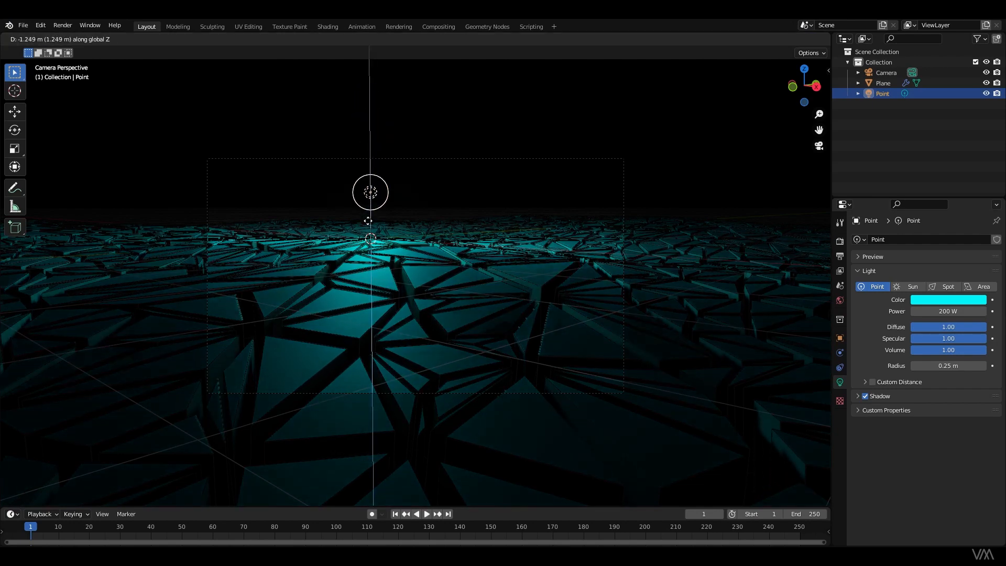
pyautogui.click(371, 234)
pyautogui.press('g')
pyautogui.press('y')
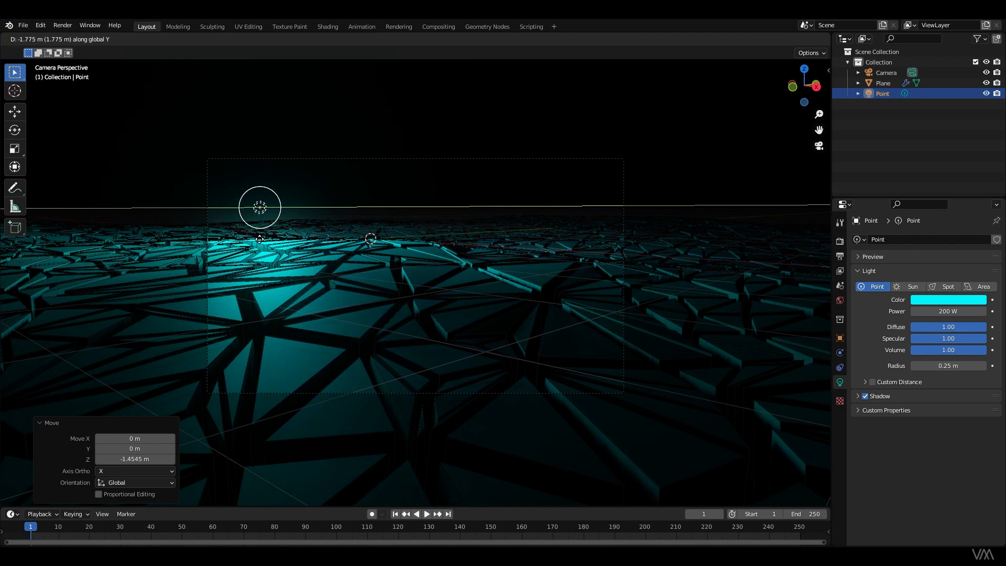
pyautogui.click(260, 239)
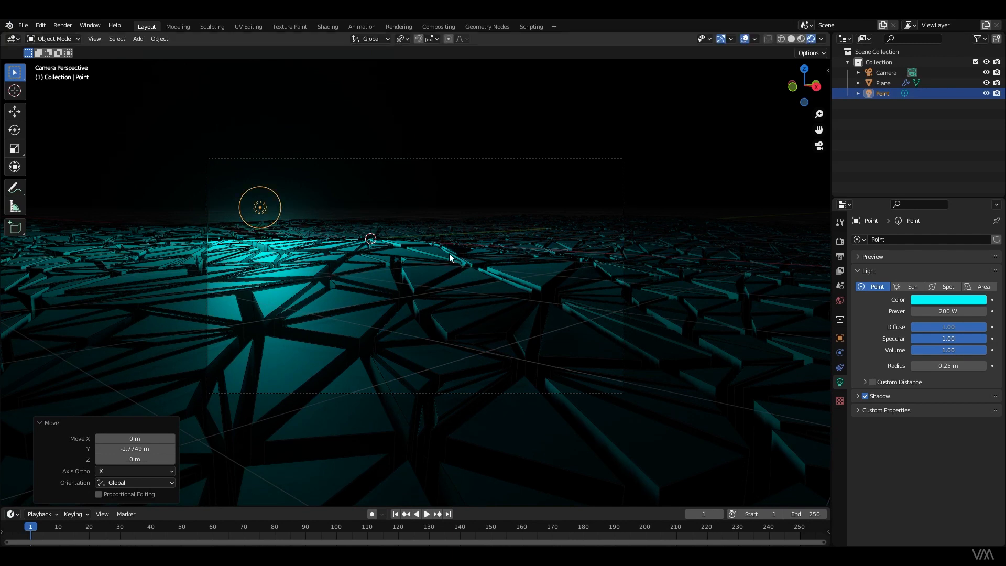
# - Add a second point light just above the surface on the opposite side of the camera frame, at about X 2.1, Y 2.07, Z 0.43 m
pyautogui.keyDown('shift'); pyautogui.rightClick(578, 209); pyautogui.keyUp('shift')
pyautogui.hotkey('shift', 'a')
pyautogui.click(621, 218)
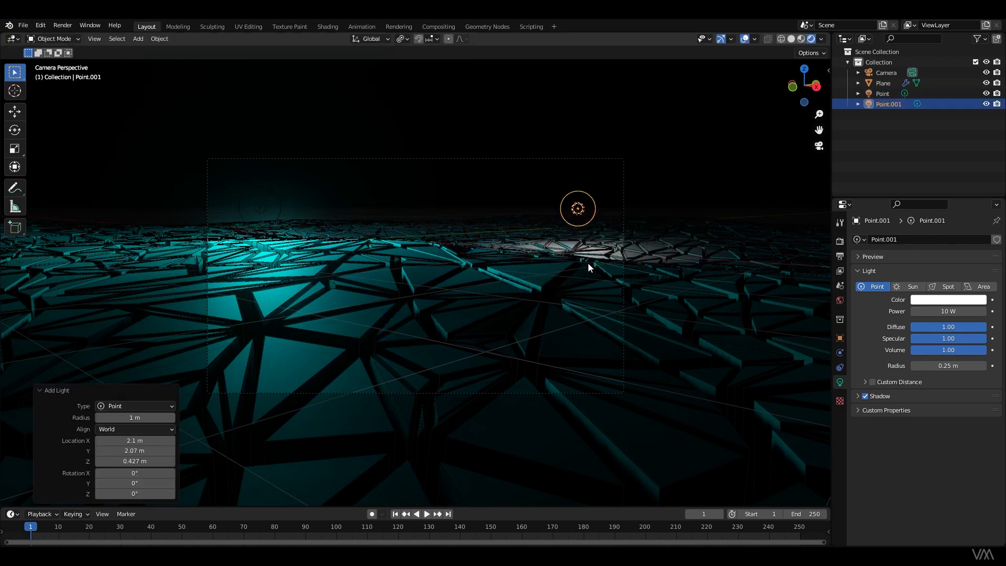
# - Set the second point light's colour to saturated blue and its power to 200 W
pyautogui.click(951, 300)
pyautogui.click(967, 181)
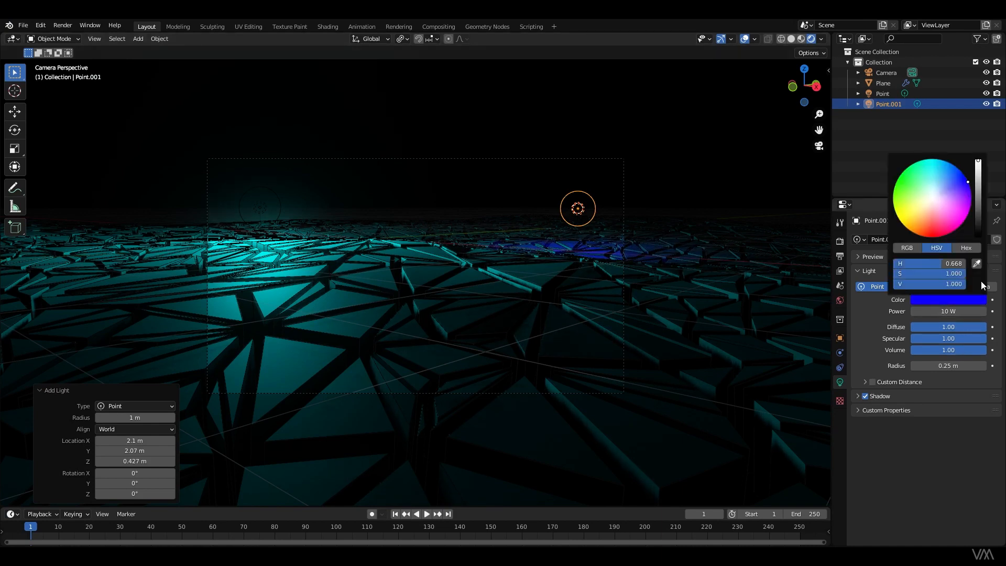
pyautogui.click(959, 311)
pyautogui.write('200')
pyautogui.press('Return')
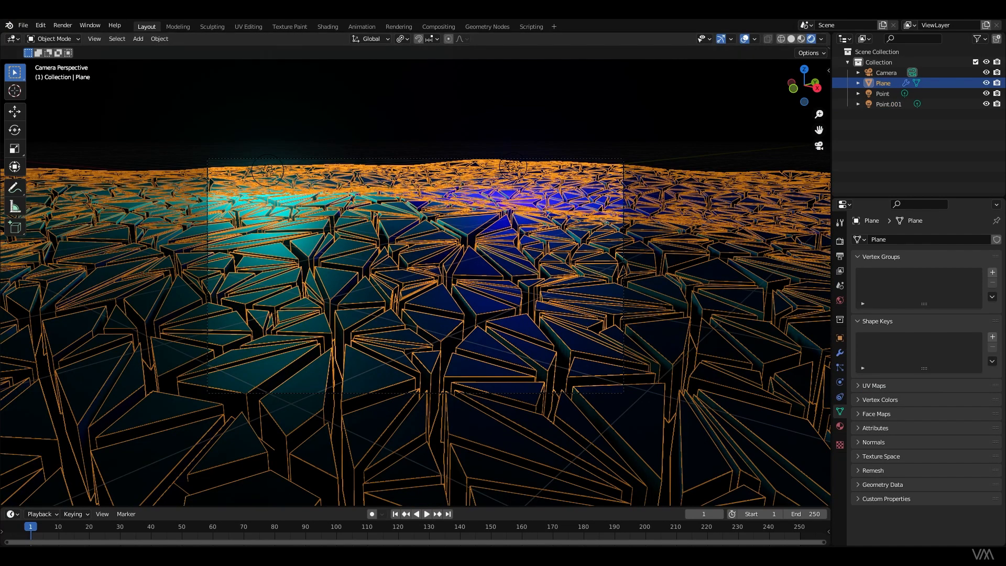
# - Create a new material for the plane and set its Metallic value to 1.000
pyautogui.scroll(2, 558, 397)
pyautogui.click(840, 425)
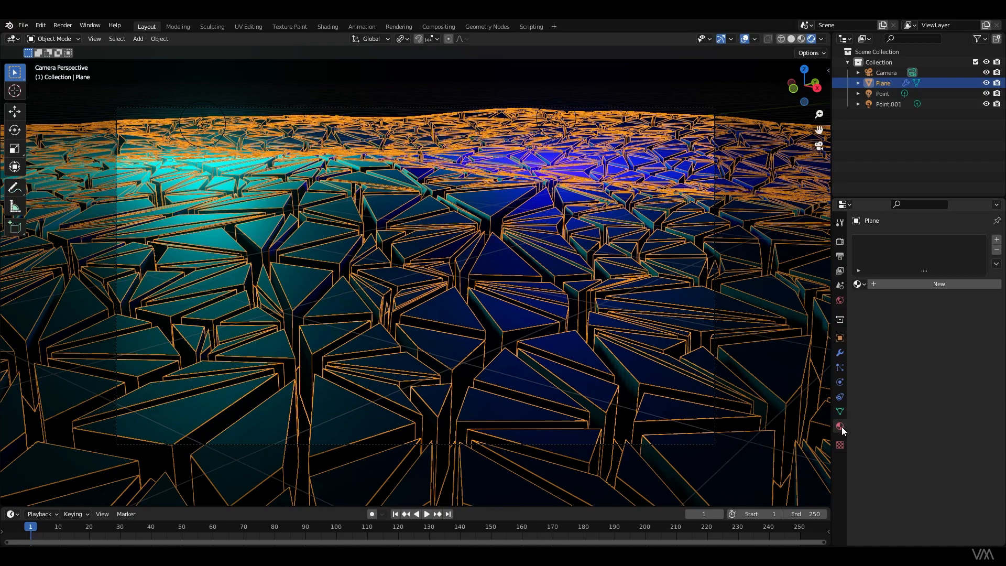
pyautogui.click(911, 284)
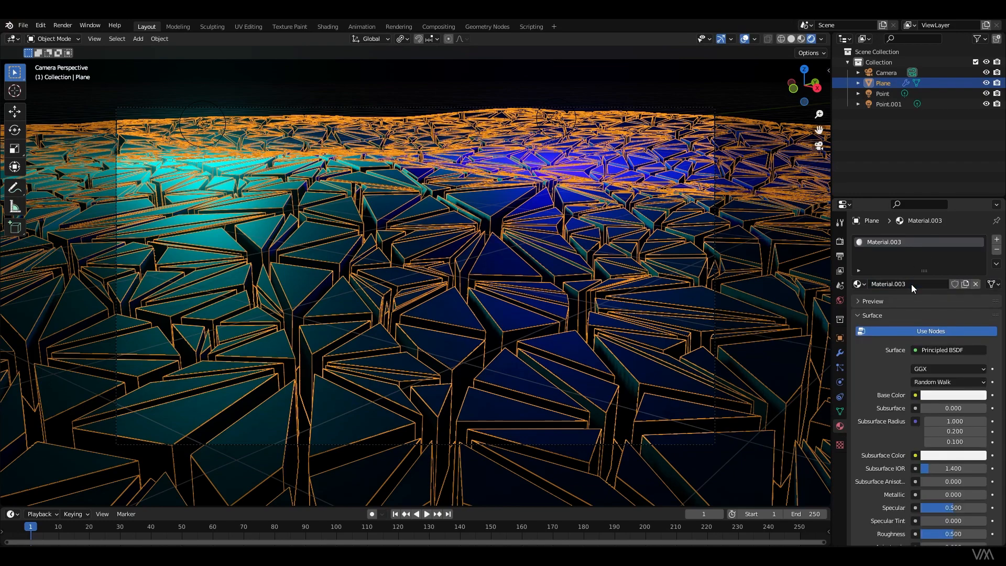
pyautogui.scroll(-4, 911, 419)
pyautogui.moveTo(924, 412); pyautogui.dragTo(987, 412)
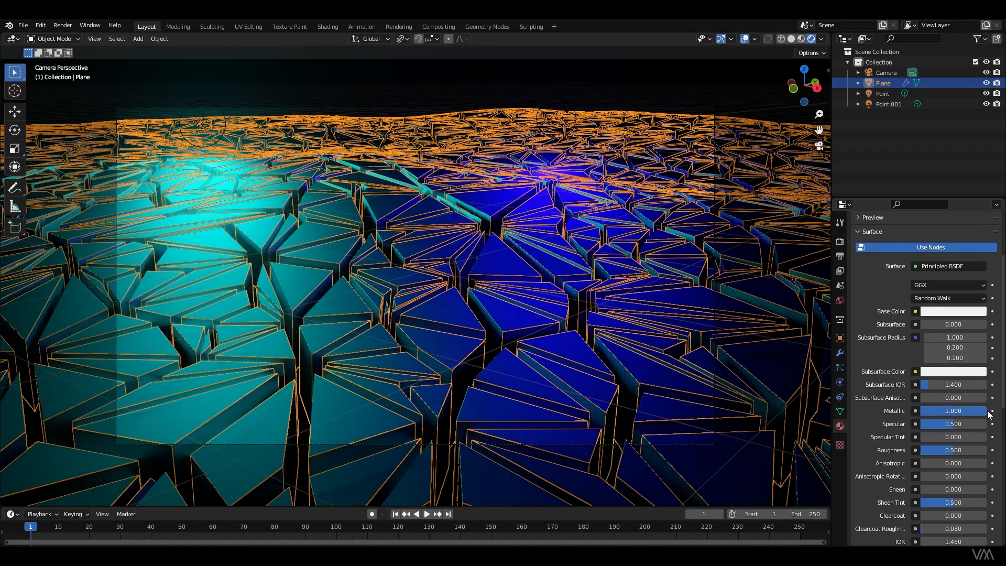
# - In an enlarged Shading workspace node editor, add a ColorRamp node and connect its Color output to the Principled BSDF's Base Color
pyautogui.click(330, 26)
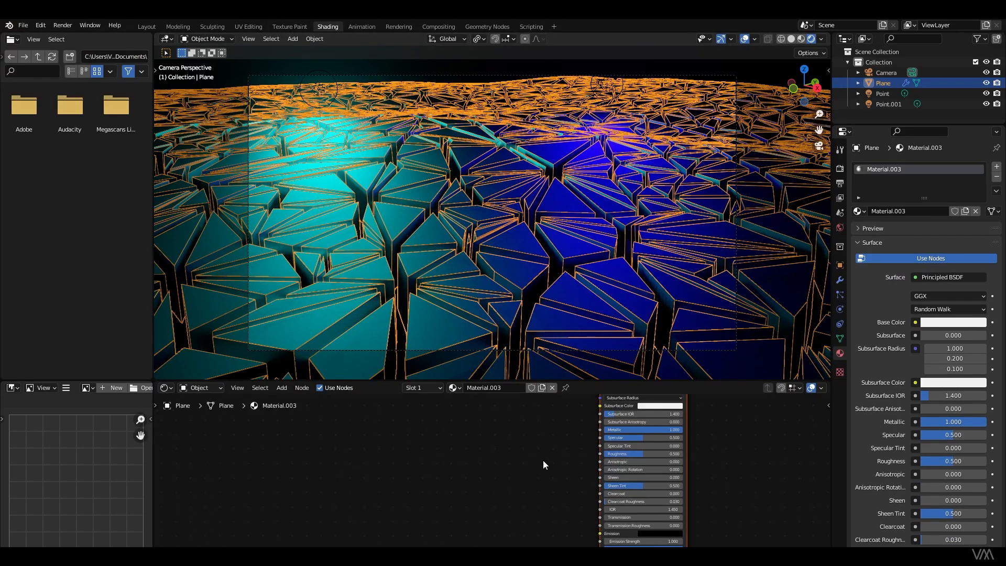
pyautogui.moveTo(588, 381); pyautogui.dragTo(588, 220)
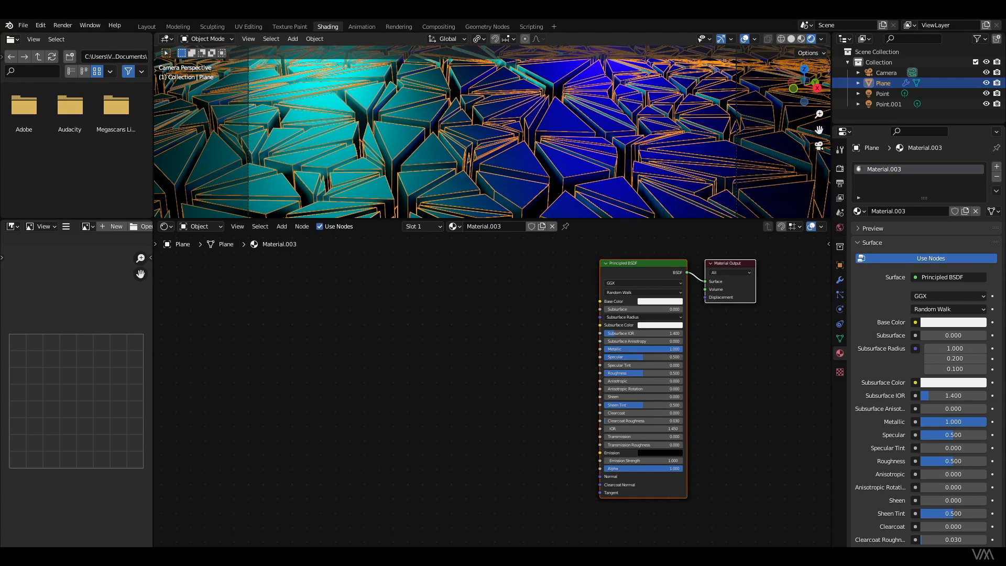
pyautogui.click(311, 320)
pyautogui.hotkey('shift', 'a')
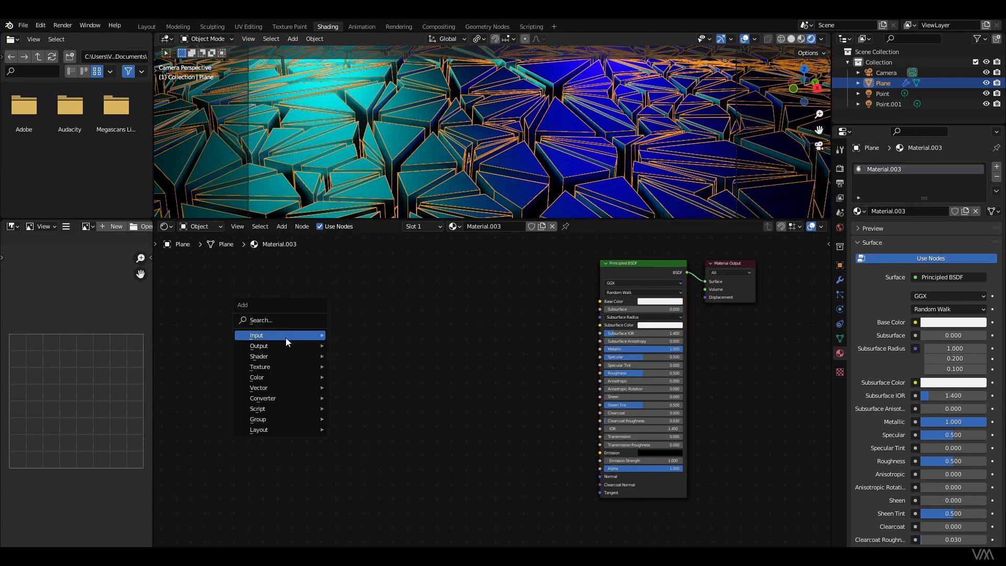
pyautogui.click(249, 320)
pyautogui.write('color ramp')
pyautogui.press('Return')
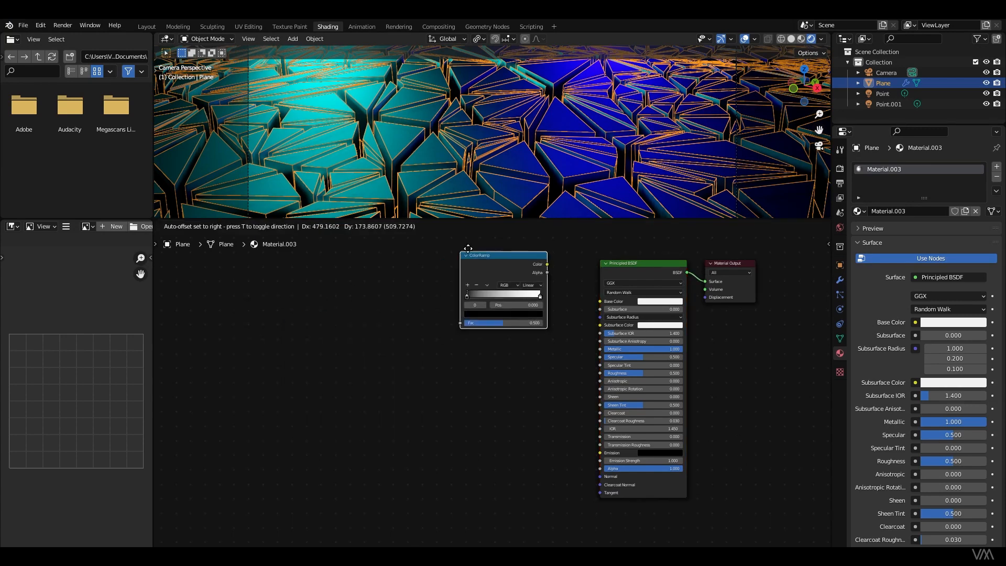
pyautogui.click(470, 286)
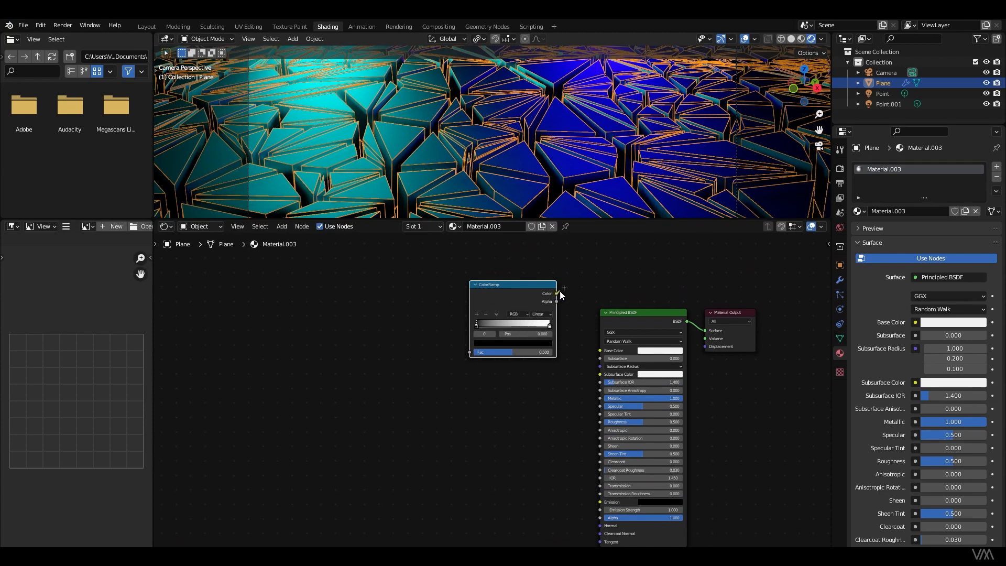
pyautogui.moveTo(589, 346); pyautogui.dragTo(599, 354)
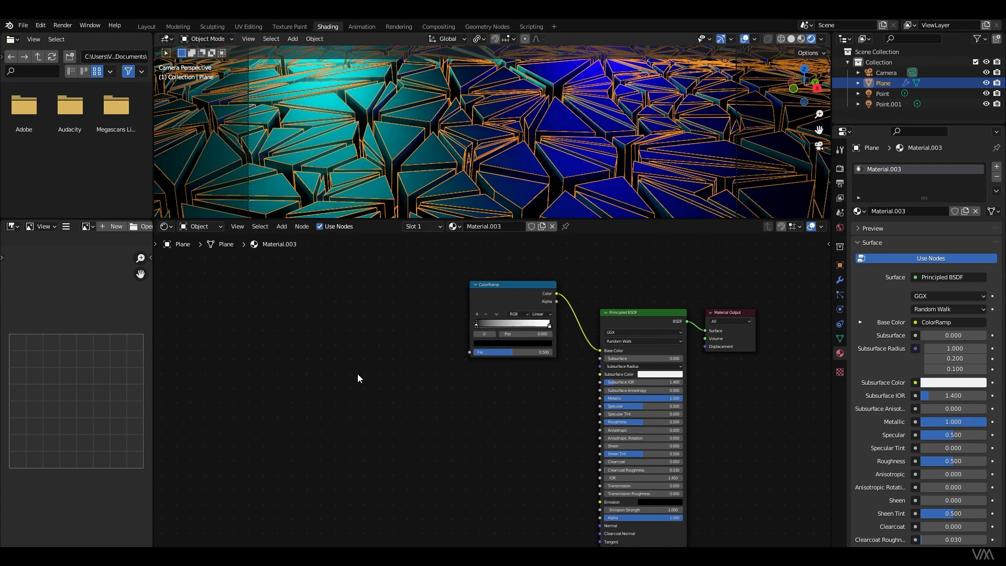
# - Add a Voronoi Texture node and connect its Color output to the ColorRamp's Fac input
pyautogui.hotkey('shift', 'a')
pyautogui.moveTo(358, 375)
pyautogui.write('voro')
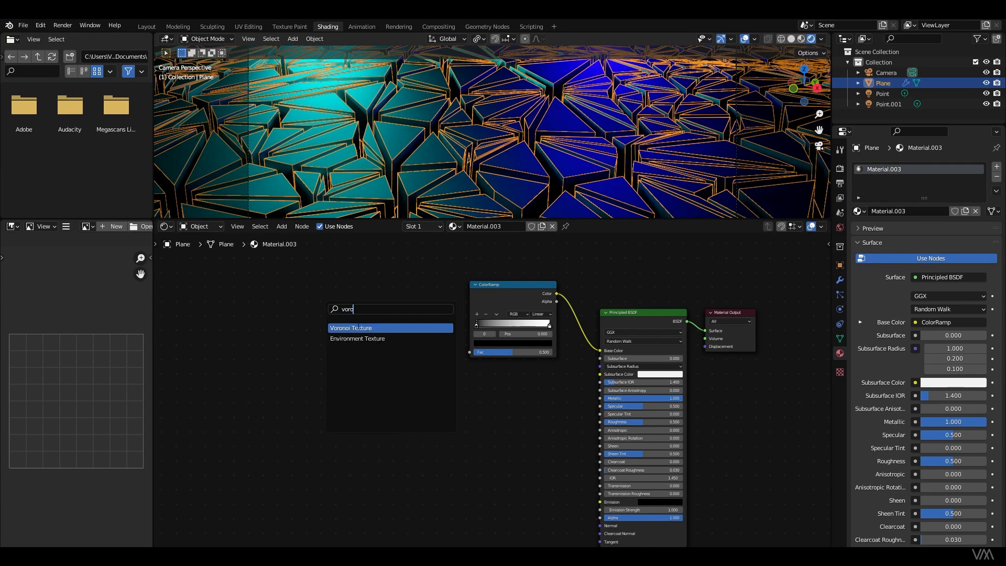
pyautogui.press('Return')
pyautogui.click(433, 310)
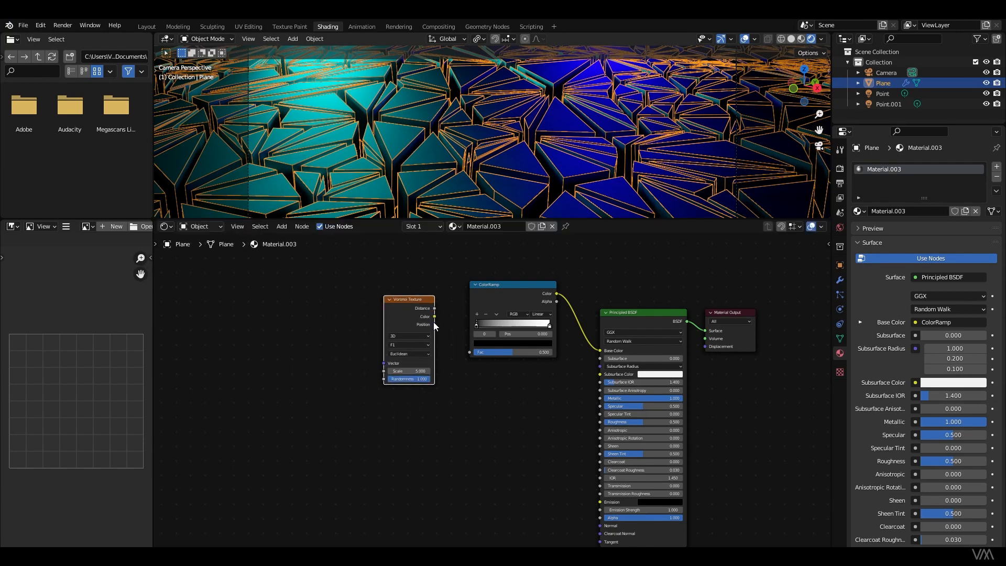
pyautogui.moveTo(459, 343); pyautogui.dragTo(468, 353)
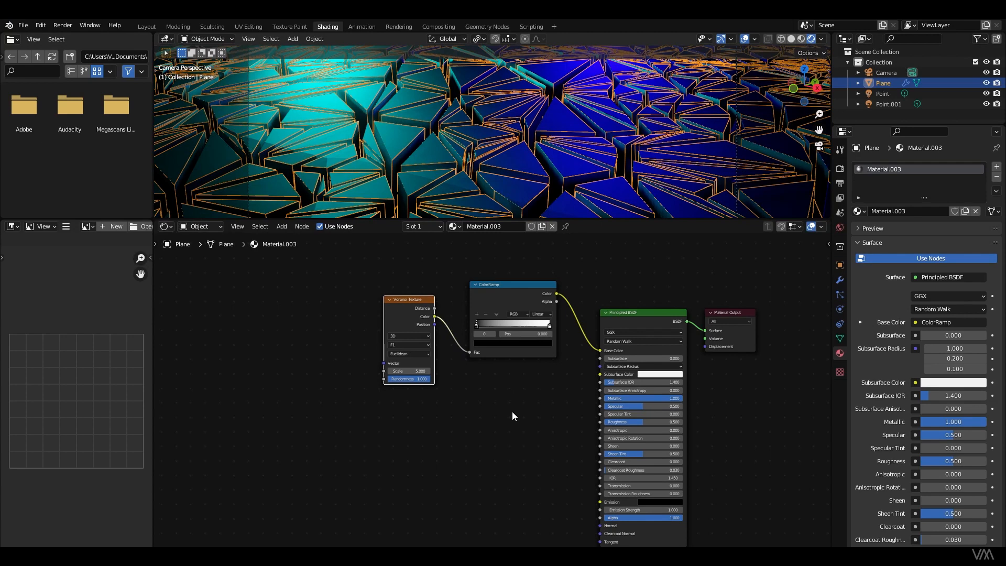
# - Enlarge the viewport area above the nodes and set the Voronoi Texture's Scale to 6
pyautogui.moveTo(586, 221); pyautogui.dragTo(587, 280)
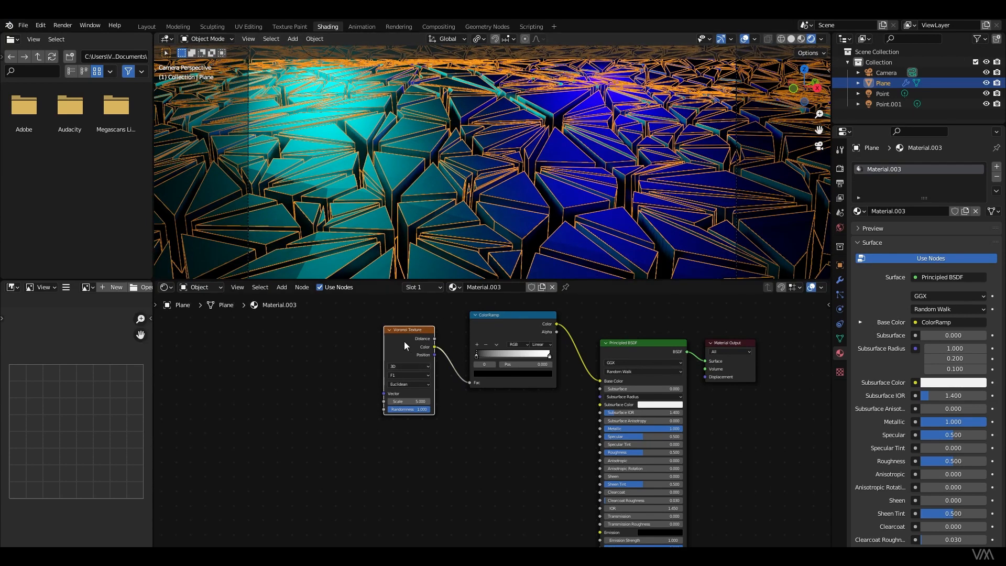
pyautogui.doubleClick(420, 402)
pyautogui.write('6')
pyautogui.press('Return')
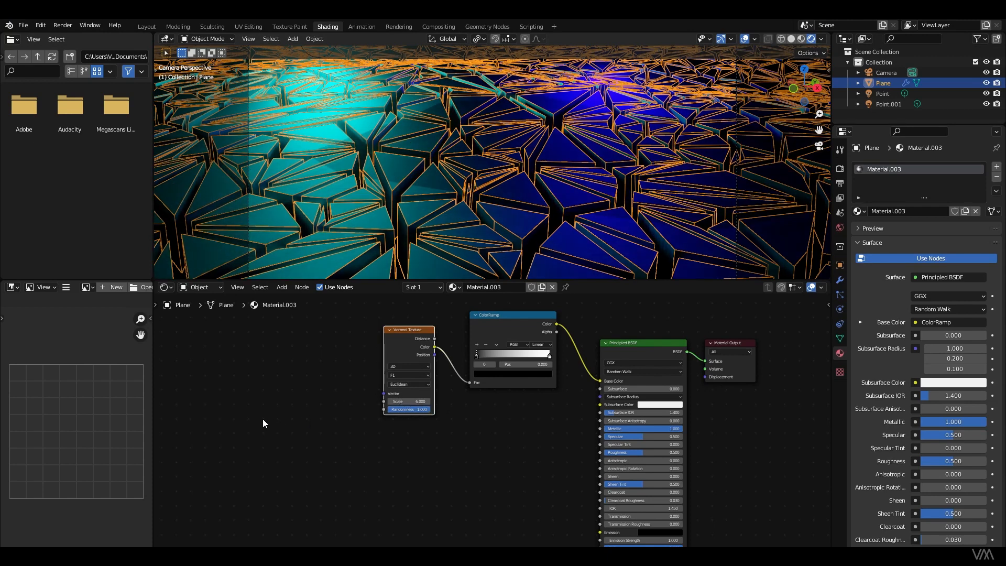
# - Add a Mapping node beside the Voronoi Texture node, on its input side
pyautogui.hotkey('shift', 'a')
pyautogui.write('mapping')
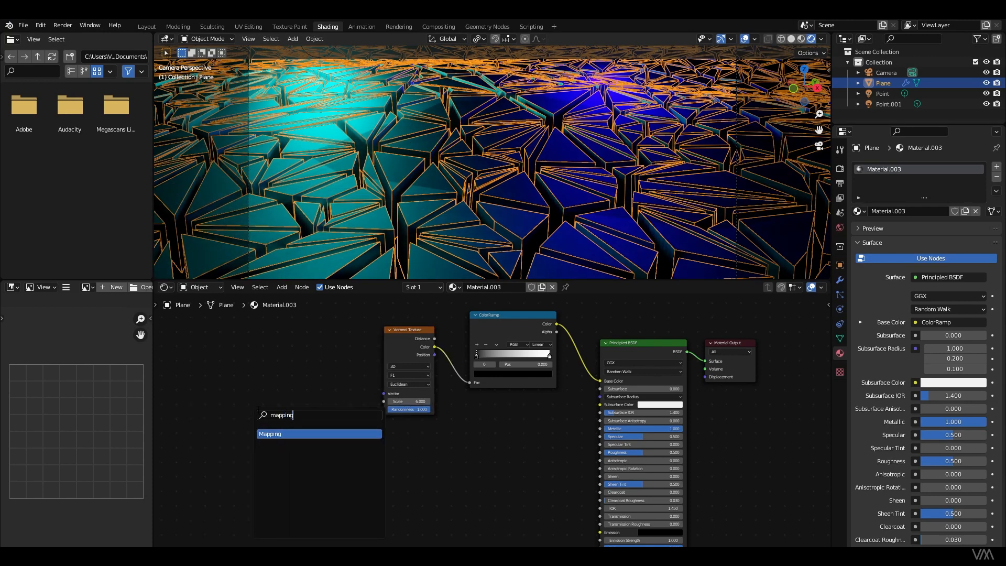
pyautogui.press('Return')
pyautogui.click(308, 318)
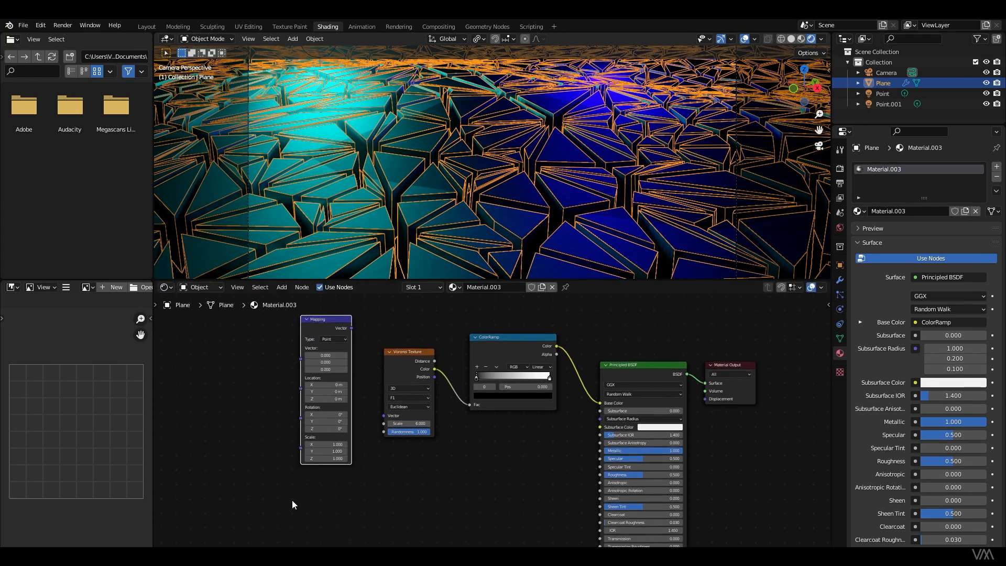
# - Add a Texture Coordinate node, link its Object output to the Mapping node's Vector, and link Mapping's output to the Voronoi Texture's Vector
pyautogui.hotkey('shift', 'a')
pyautogui.click(217, 353)
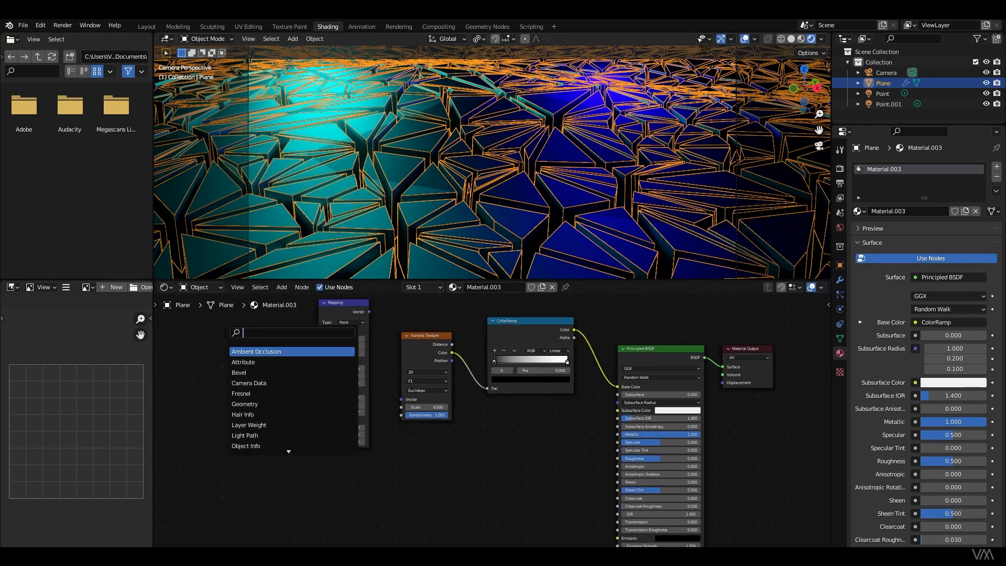
pyautogui.write('text')
pyautogui.write('coord')
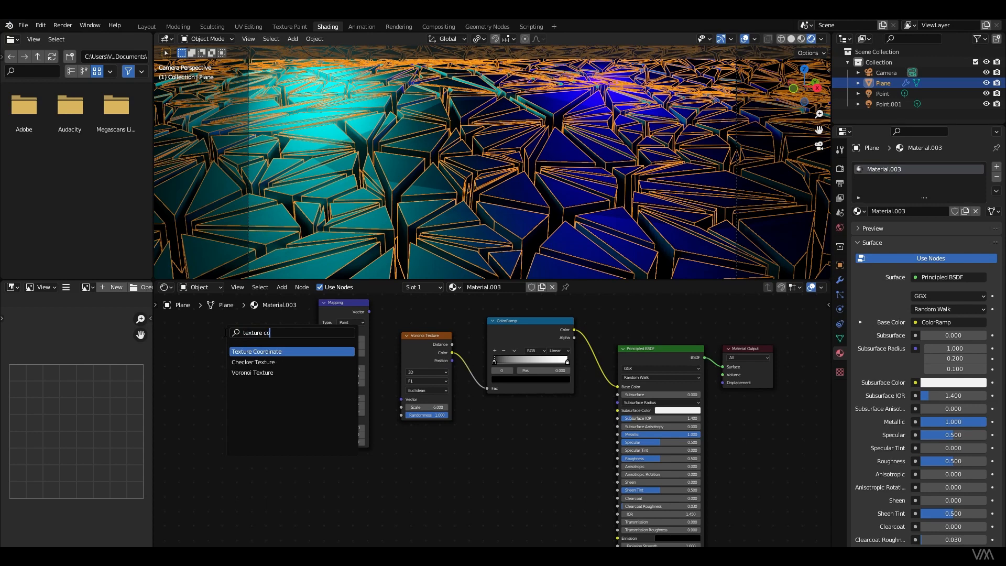
pyautogui.press('Return')
pyautogui.click(229, 336)
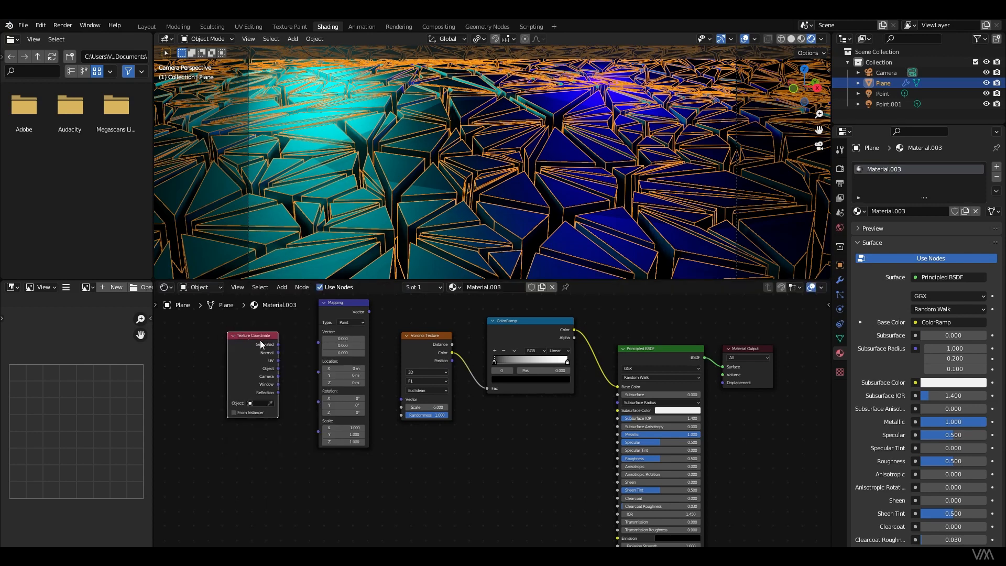
pyautogui.moveTo(278, 368); pyautogui.dragTo(316, 345)
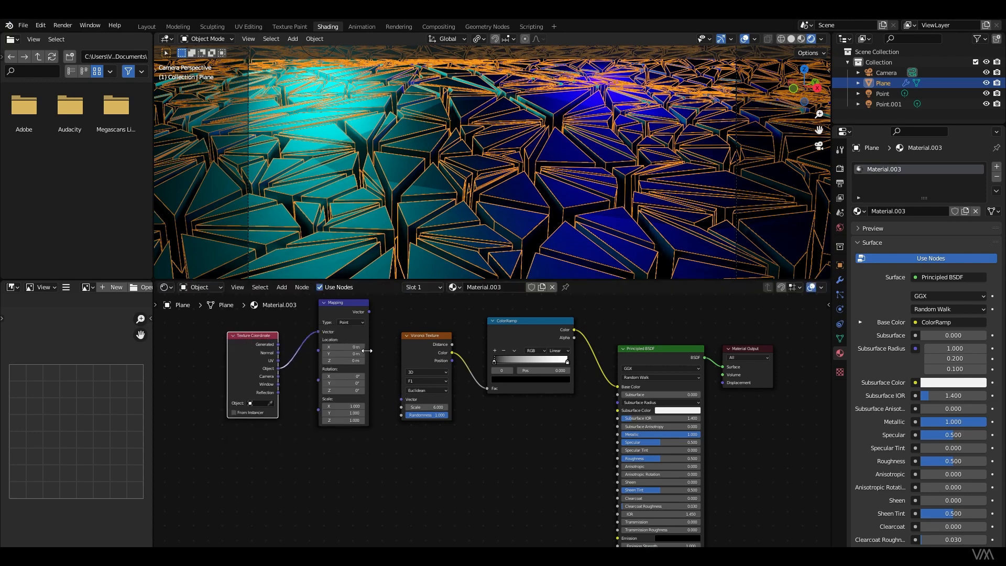
pyautogui.moveTo(369, 312); pyautogui.dragTo(401, 401)
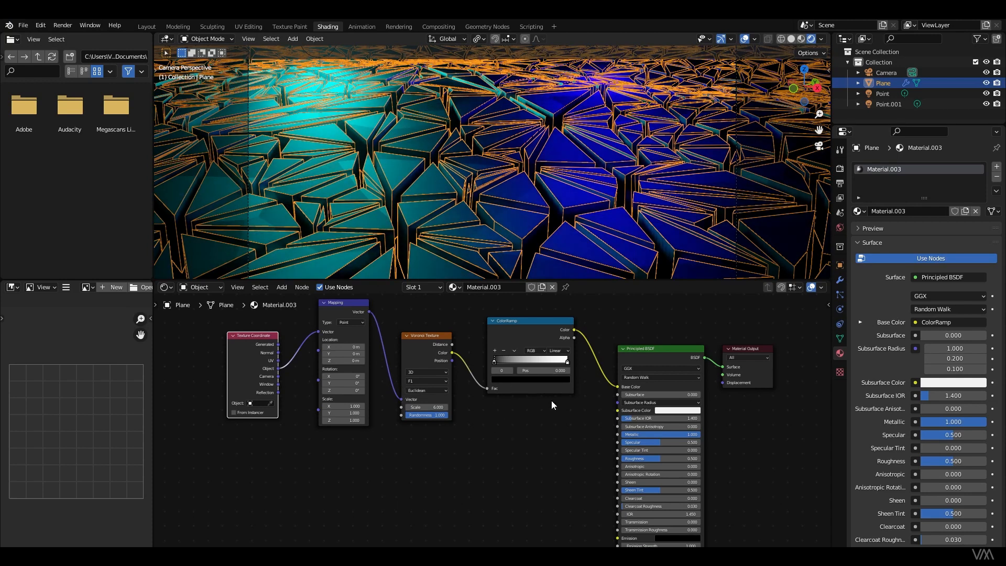
# - Add a Bump node beside the Principled BSDF and connect its Normal output to the shader's Normal input
pyautogui.scroll(-1, 525, 486)
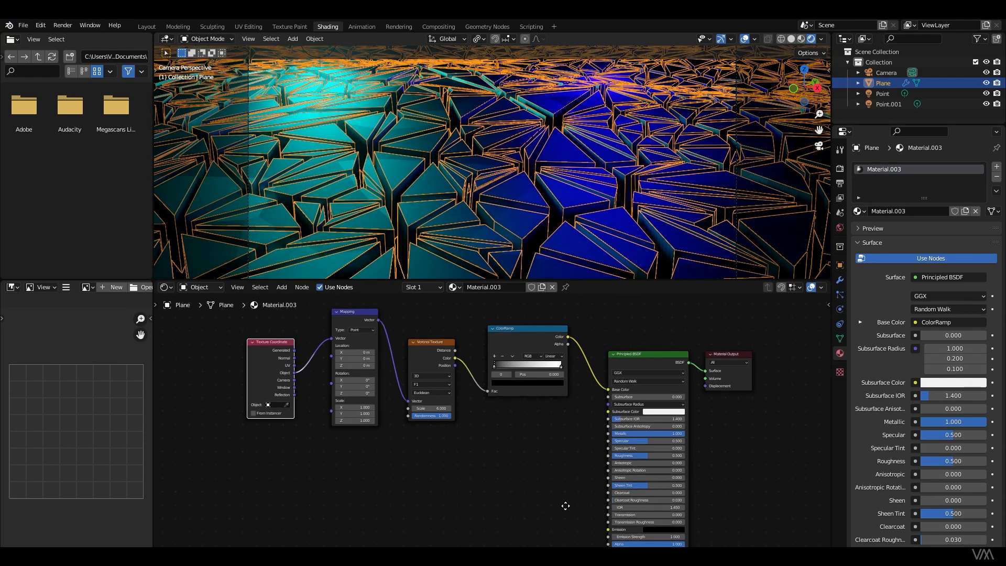
pyautogui.moveTo(565, 505); pyautogui.dragTo(548, 435, button='middle')
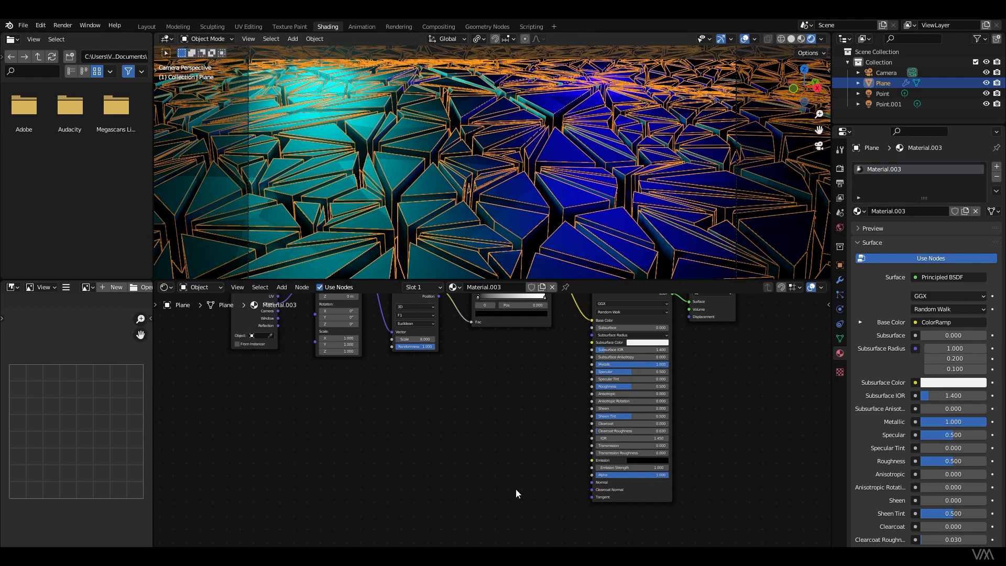
pyautogui.hotkey('shift', 'a')
pyautogui.write('bump')
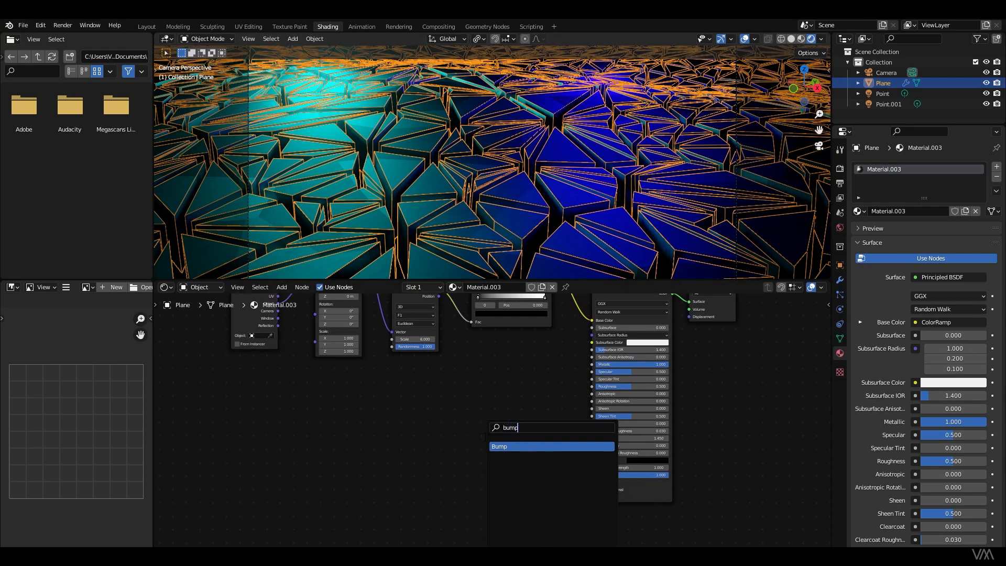
pyautogui.press('Return')
pyautogui.click(508, 430)
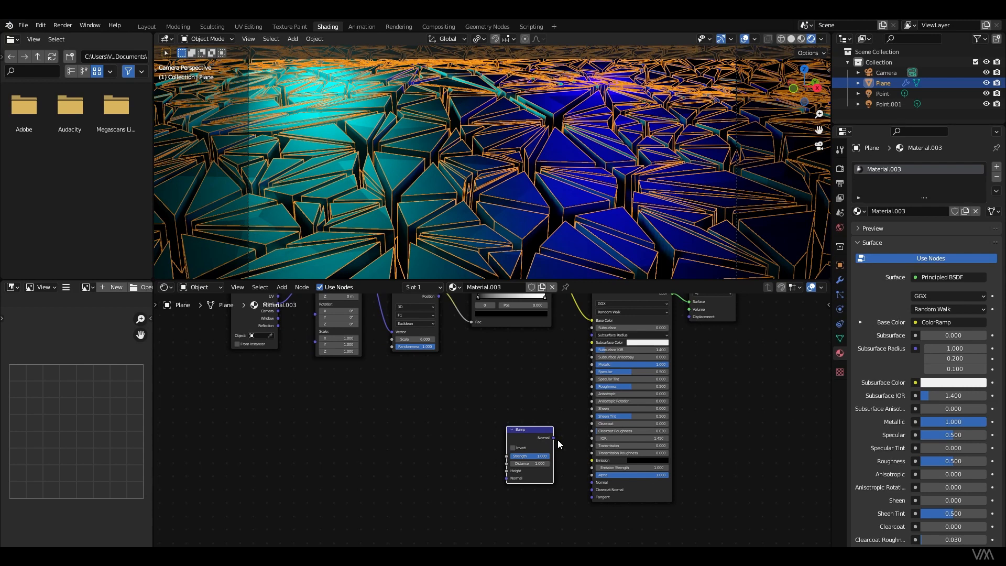
pyautogui.moveTo(581, 483); pyautogui.dragTo(589, 485)
# - Add a second Bump node and connect its Normal output to the first Bump node's Height input
pyautogui.hotkey('shift', 'a')
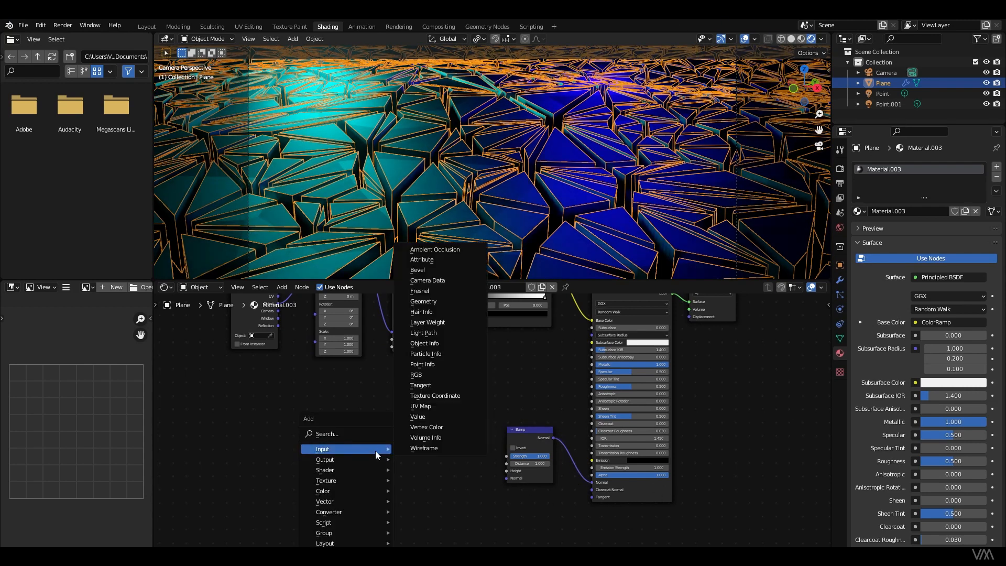
pyautogui.click(347, 434)
pyautogui.write('bump')
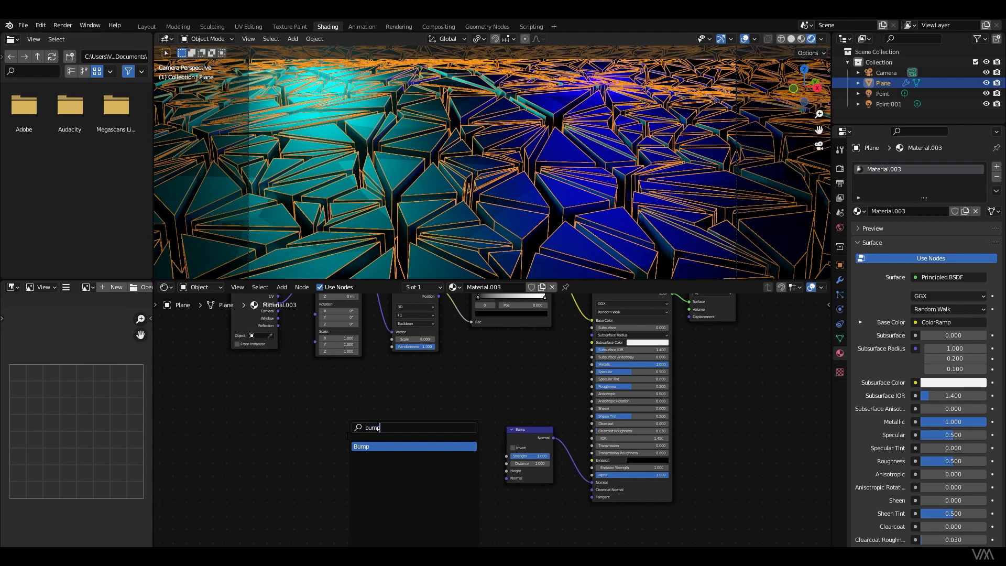
pyautogui.press('Return')
pyautogui.click(450, 458)
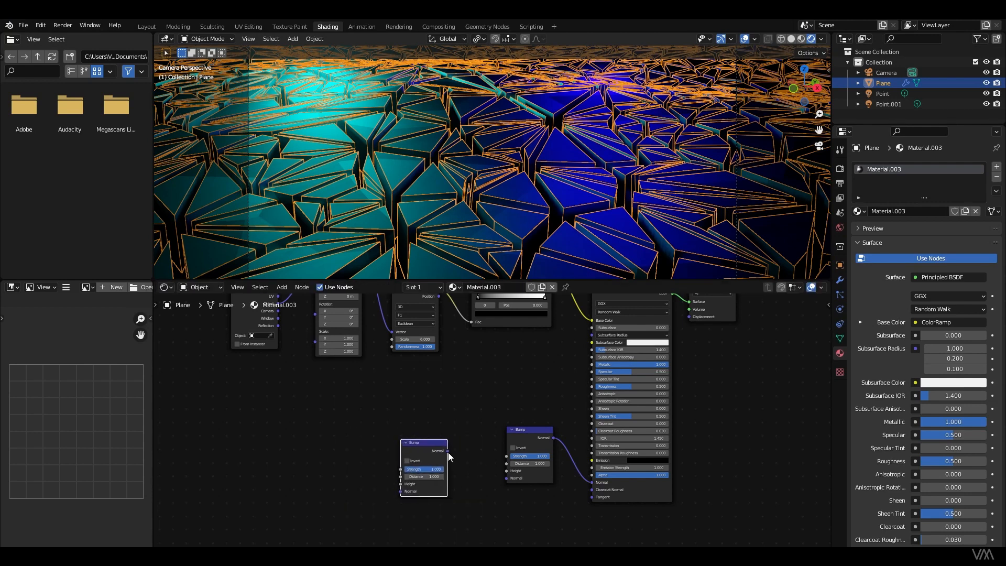
pyautogui.moveTo(536, 462); pyautogui.dragTo(510, 471)
# - Add a Checker Texture node and connect its Color output to the second Bump node's Height input
pyautogui.hotkey('shift', 'a')
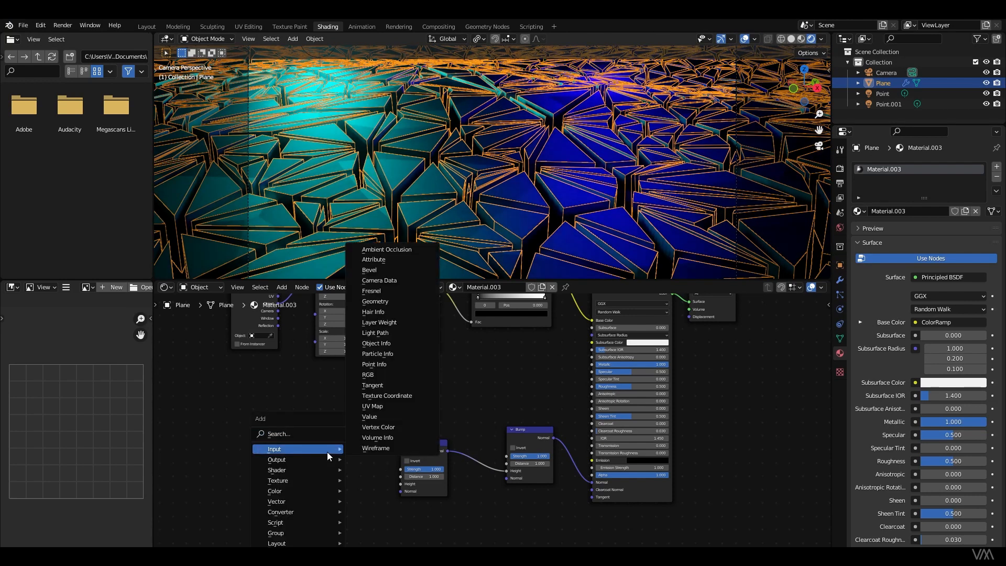
pyautogui.click(322, 447)
pyautogui.write('checke')
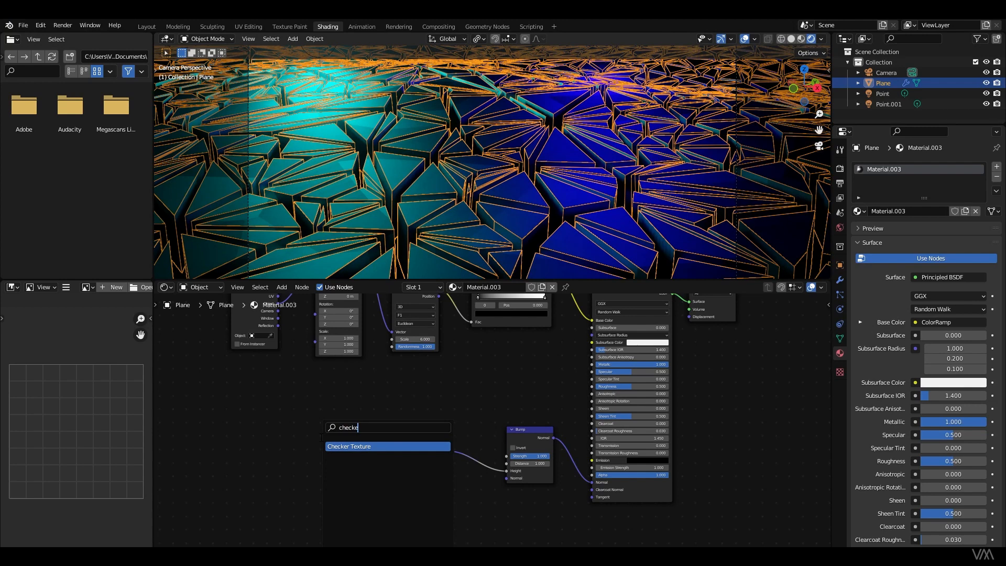
pyautogui.press('Return')
pyautogui.moveTo(365, 441); pyautogui.dragTo(400, 484)
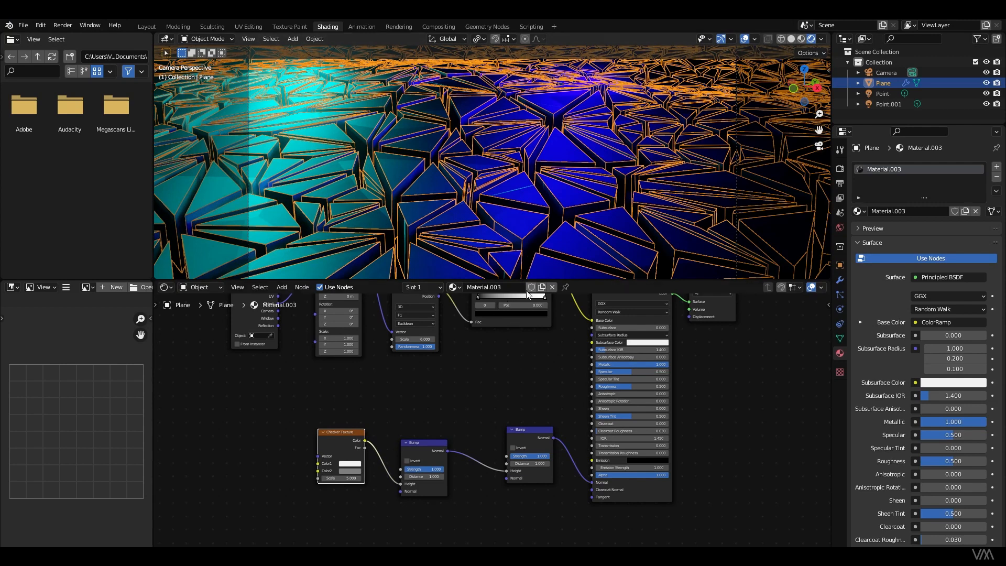
# - Add another ColorRamp node below the existing ColorRamp, between the Voronoi Texture and the Principled BSDF
pyautogui.click(476, 401)
pyautogui.hotkey('shift', 'a')
pyautogui.click(477, 400)
pyautogui.write('color ramp')
pyautogui.press('Return')
pyautogui.click(472, 347)
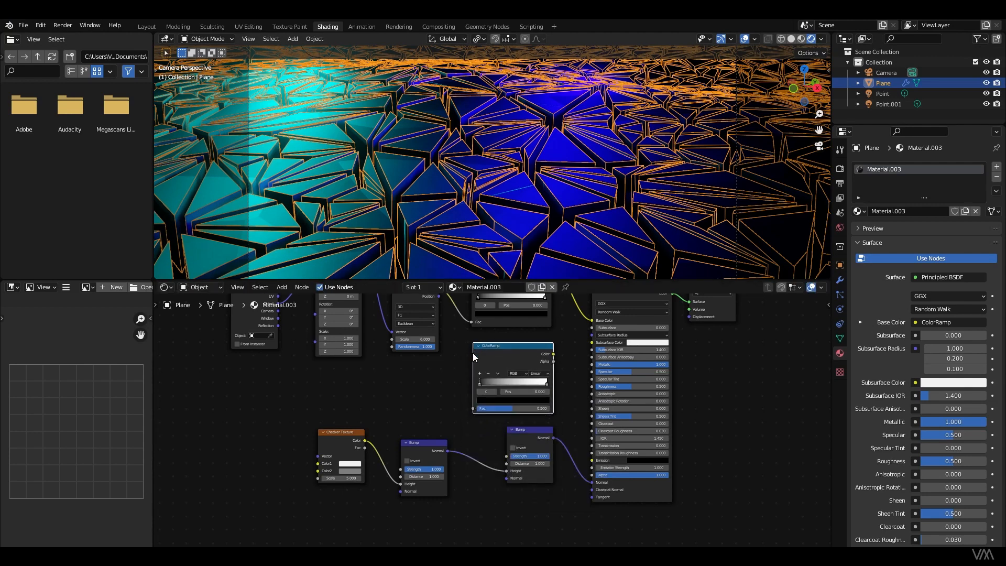
pyautogui.scroll(-1, 438, 375)
pyautogui.moveTo(438, 375); pyautogui.dragTo(411, 430, button='middle')
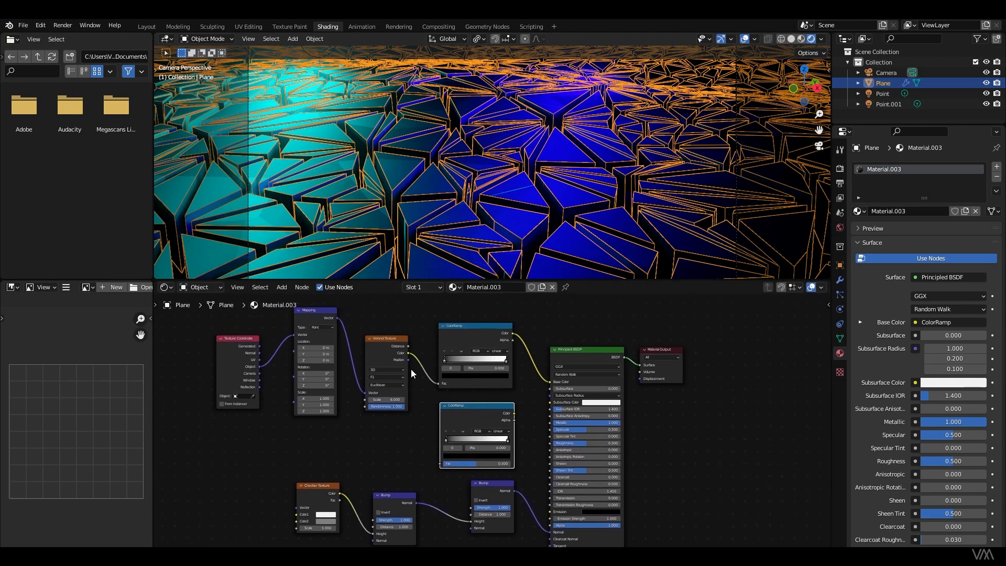
# - Connect the Voronoi Texture's Color to the new ColorRamp's Fac, and that ramp's Color output to the Principled BSDF's Roughness
pyautogui.moveTo(408, 353); pyautogui.dragTo(439, 463)
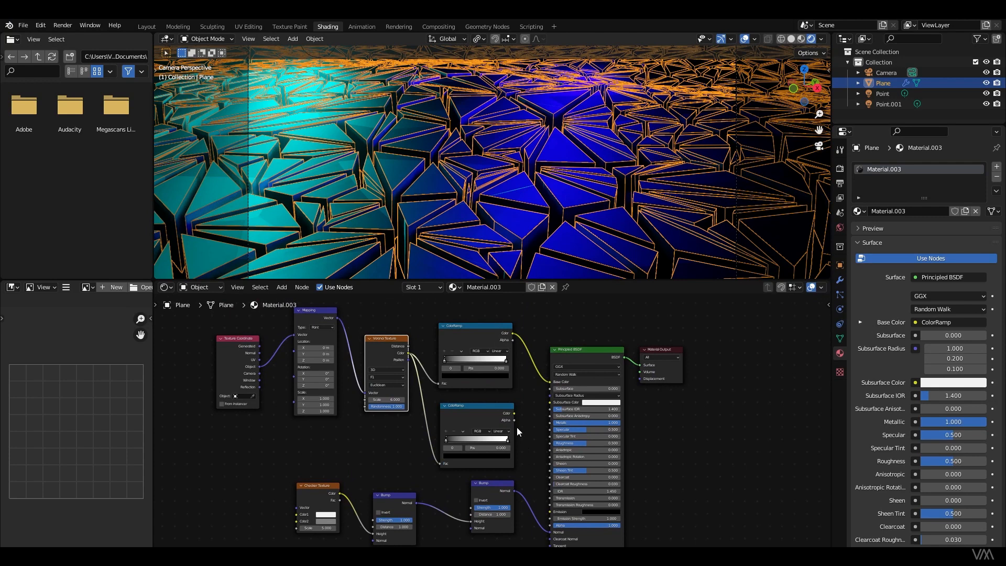
pyautogui.click(511, 413)
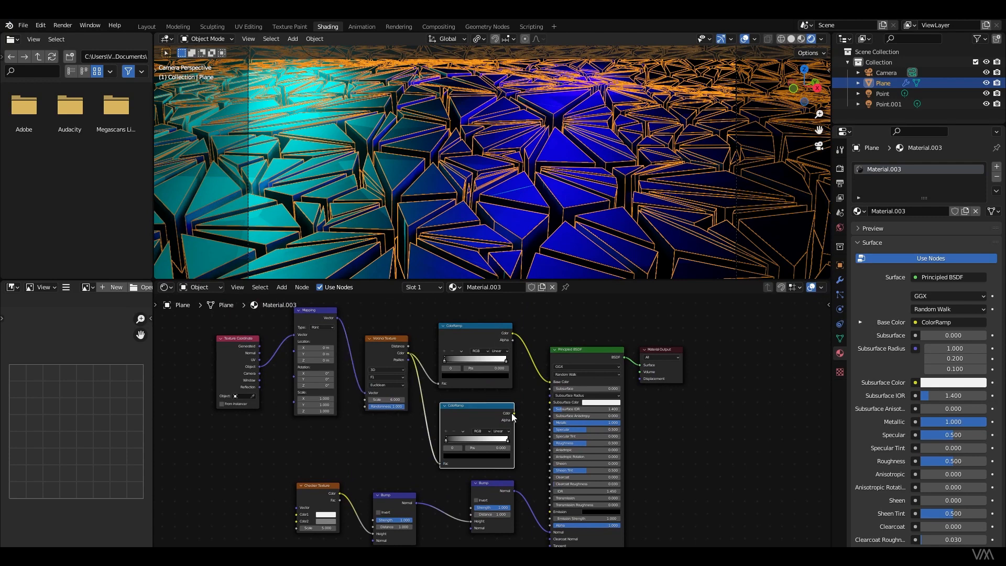
pyautogui.moveTo(546, 444); pyautogui.dragTo(549, 444)
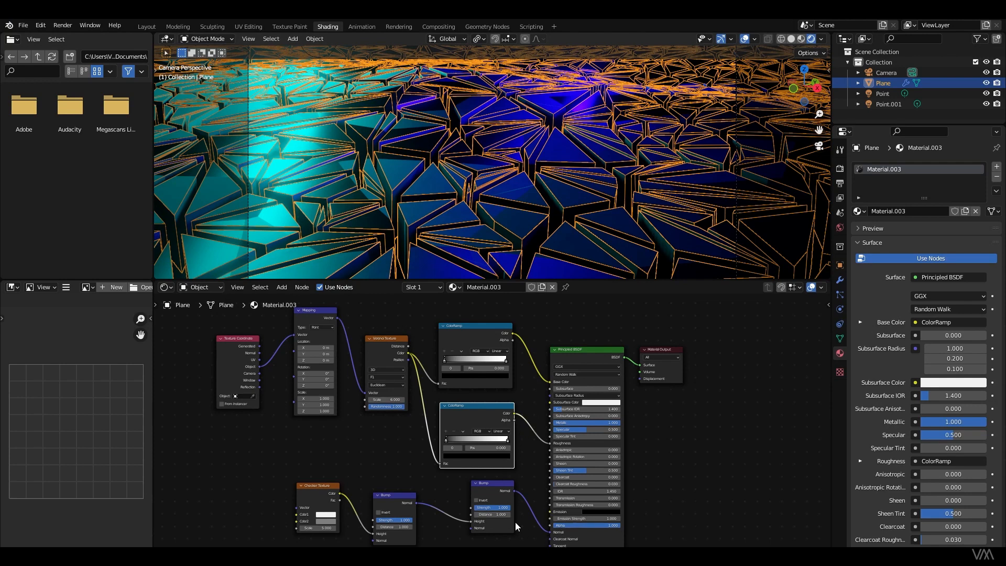
# - Set the Strength of the Bump node fed by the Checker Texture to 0 and the Checker Texture's Scale to about 162.6
pyautogui.moveTo(403, 520); pyautogui.dragTo(366, 520)
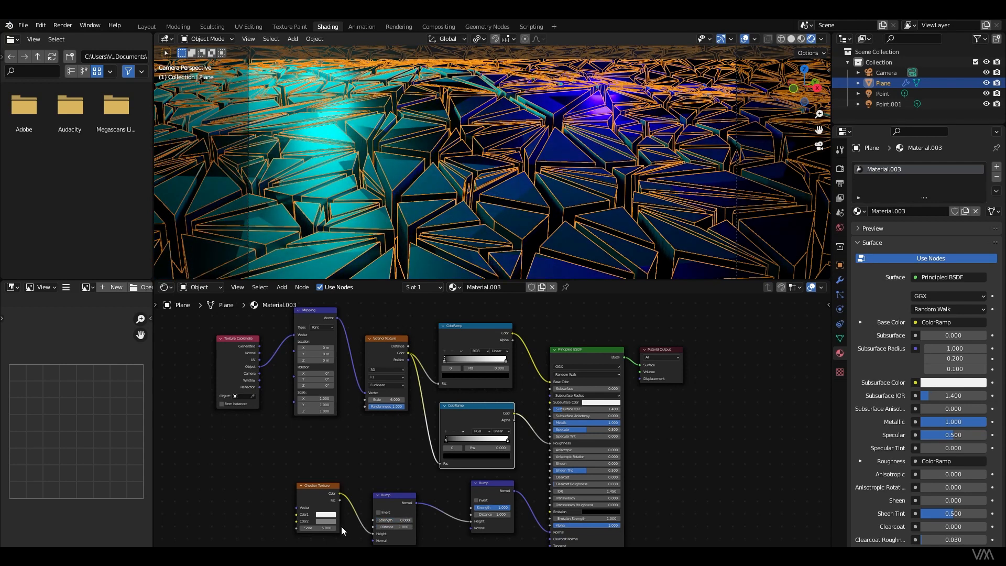
pyautogui.moveTo(319, 528)
pyautogui.mouseDown()
pyautogui.moveTo(346, 528)
pyautogui.moveTo(335, 528)
pyautogui.mouseUp()
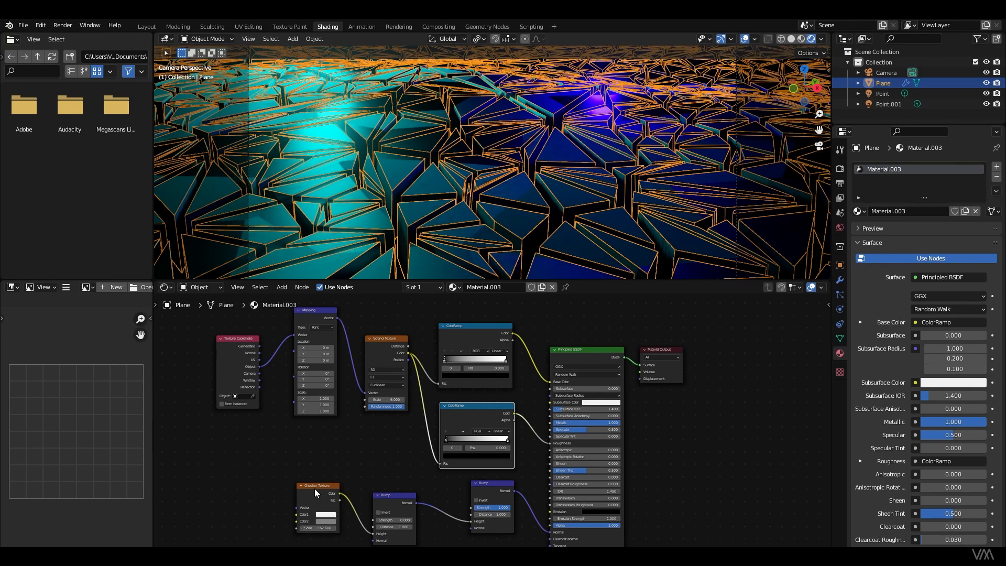
# - Switch the Voronoi Texture's distance metric to Minkowski with Scale about 22.7, Exponent 0.3 and Randomness about 0.642
pyautogui.moveTo(394, 408); pyautogui.dragTo(353, 408)
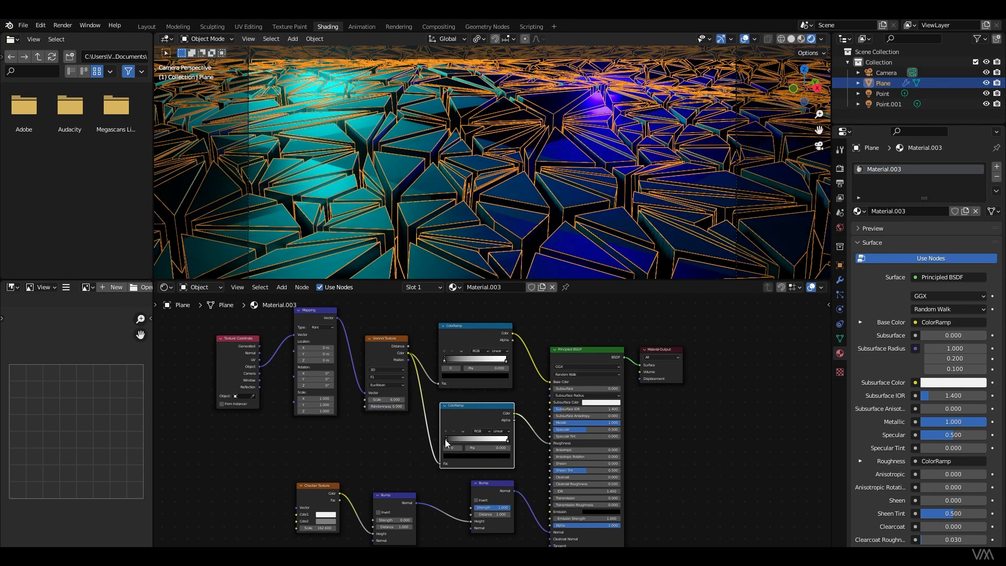
pyautogui.moveTo(383, 408); pyautogui.dragTo(414, 399)
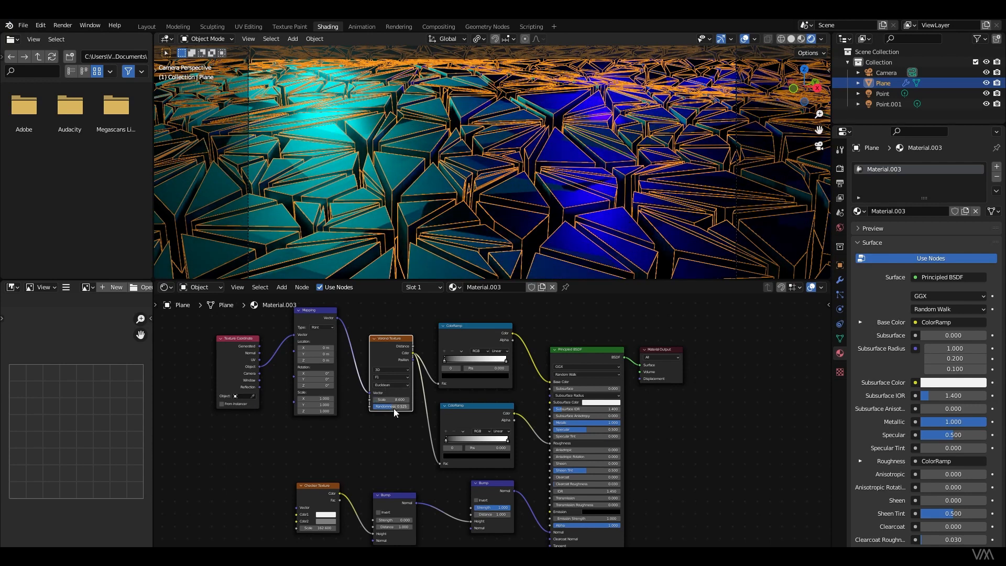
pyautogui.scroll(3, 394, 407)
pyautogui.click(331, 359)
pyautogui.click(324, 402)
pyautogui.moveTo(348, 393); pyautogui.dragTo(392, 382)
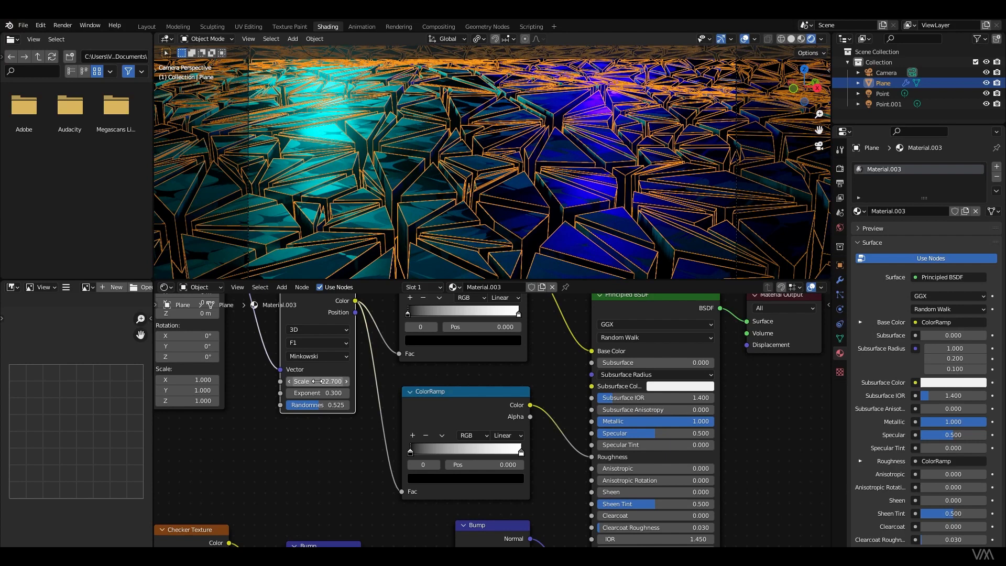
pyautogui.moveTo(319, 405); pyautogui.dragTo(328, 408)
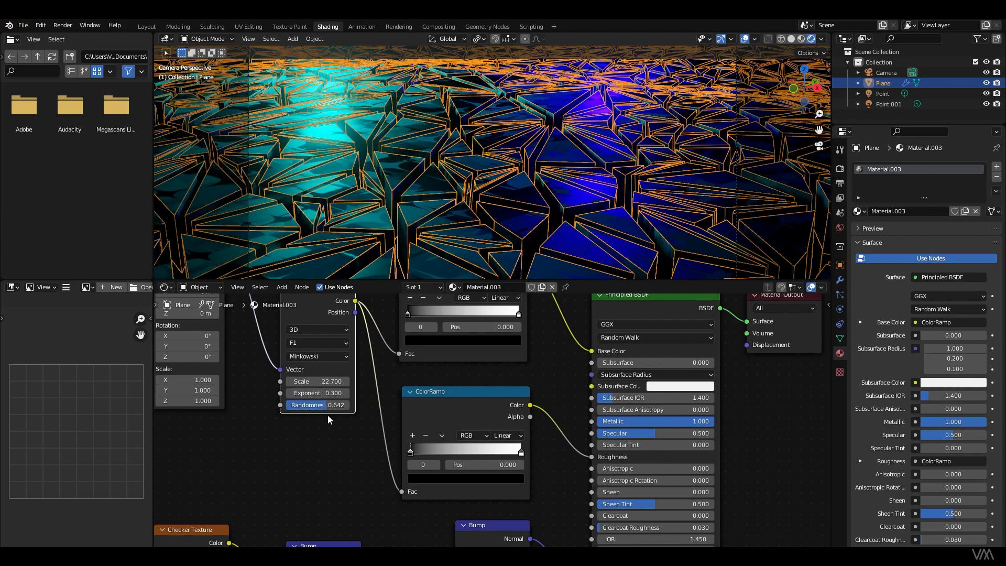
# - Set the checker-driven Bump node's Strength to about 0.808 and the Checker Texture's Scale to about 145.3
pyautogui.moveTo(378, 507); pyautogui.dragTo(380, 384, button='middle')
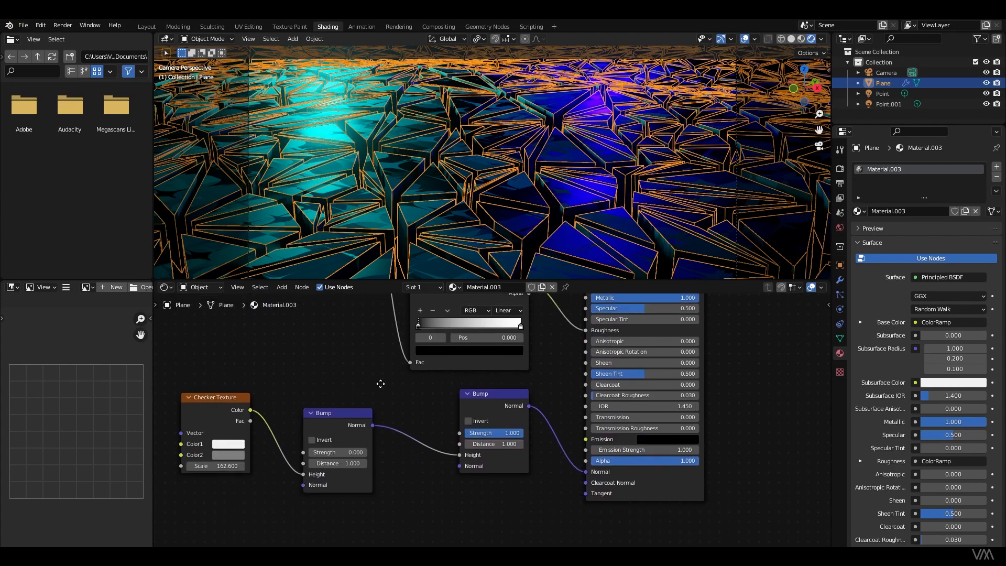
pyautogui.moveTo(331, 452); pyautogui.dragTo(408, 451)
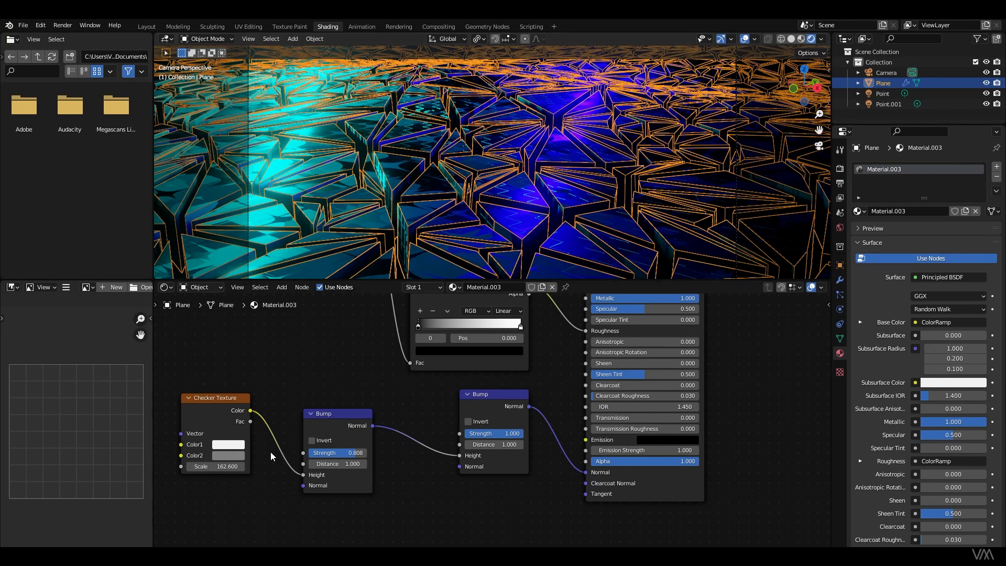
pyautogui.moveTo(228, 466); pyautogui.dragTo(184, 467)
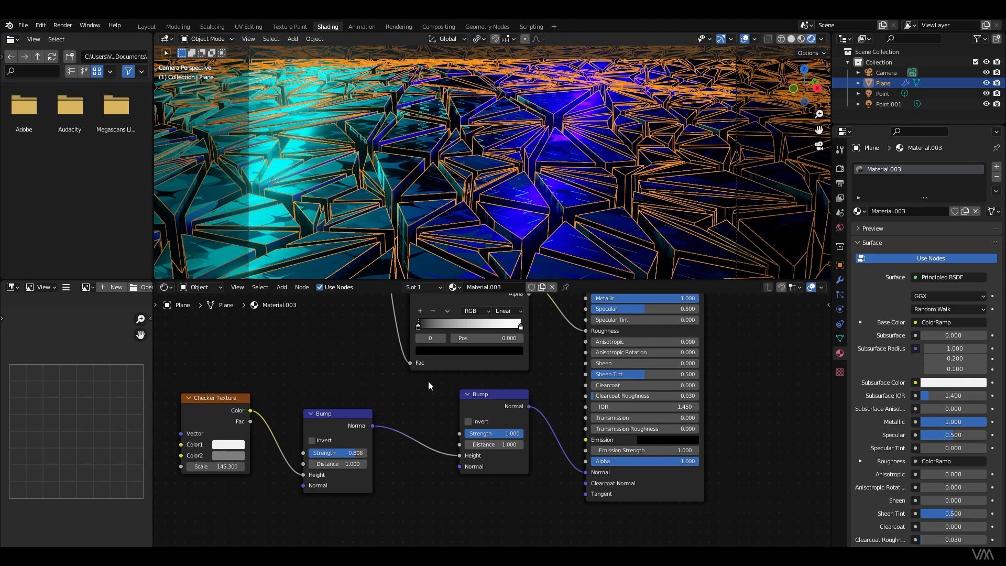
# - In the Layout workspace, deselect the plane and inspect the shaded shards from outside and through the camera
pyautogui.click(819, 148)
pyautogui.click(819, 148)
pyautogui.click(146, 26)
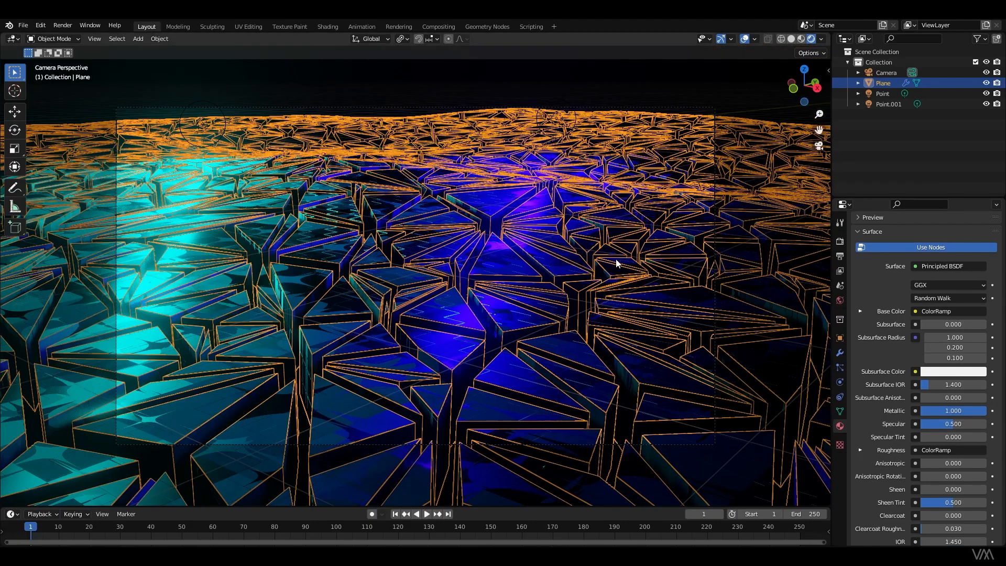
pyautogui.click(818, 147)
pyautogui.click(622, 196)
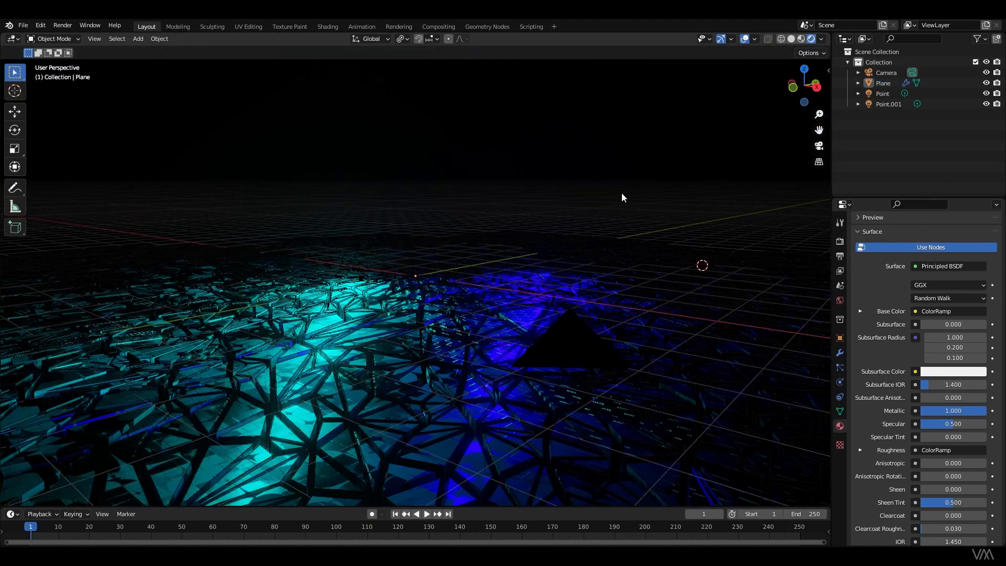
pyautogui.click(820, 148)
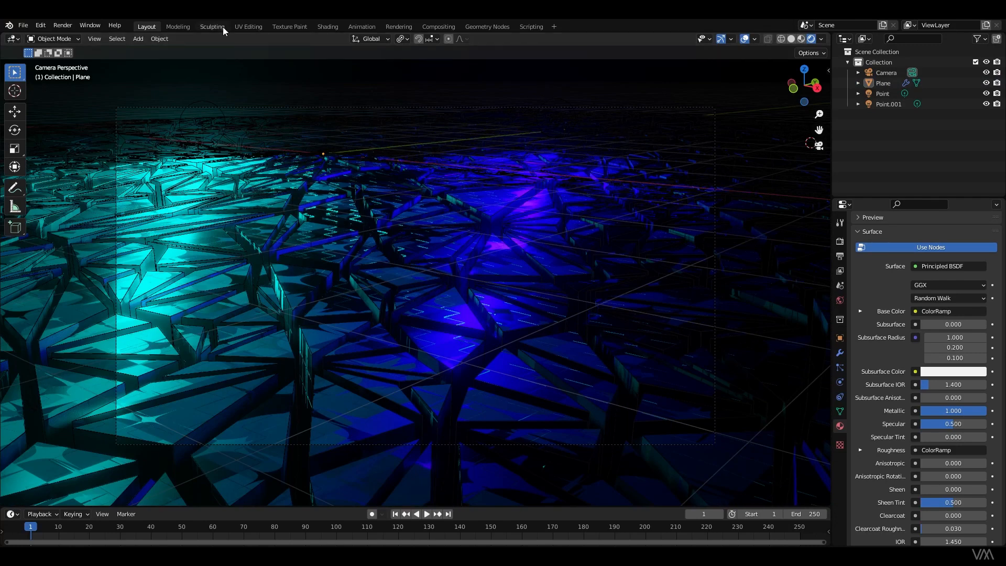
# - Back in the Shading workspace, set the Voronoi Texture's Scale to about 24.8 and move the Base Color ColorRamp's black stop to about 0.3
pyautogui.click(327, 26)
pyautogui.scroll(-2, 501, 452)
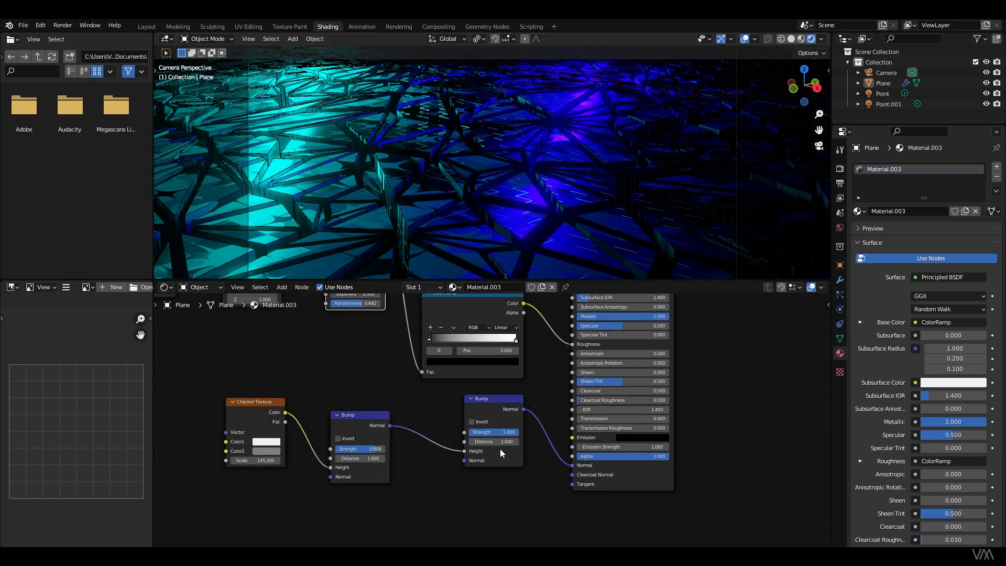
pyautogui.moveTo(368, 363); pyautogui.dragTo(381, 485, button='middle')
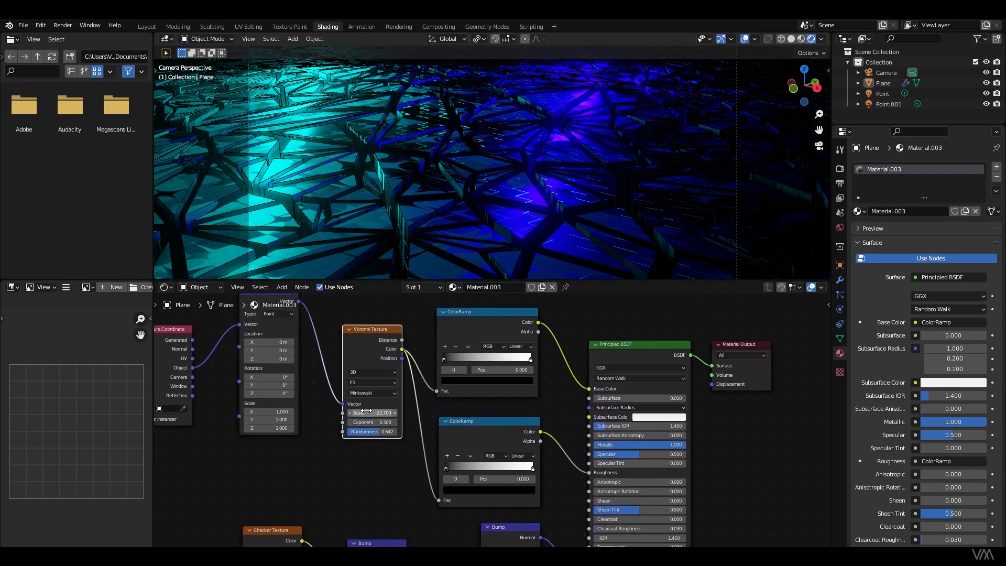
pyautogui.moveTo(368, 413)
pyautogui.mouseDown()
pyautogui.moveTo(383, 413)
pyautogui.moveTo(376, 413)
pyautogui.mouseUp()
pyautogui.moveTo(449, 357); pyautogui.dragTo(472, 357)
pyautogui.moveTo(353, 487); pyautogui.dragTo(367, 472, button='middle')
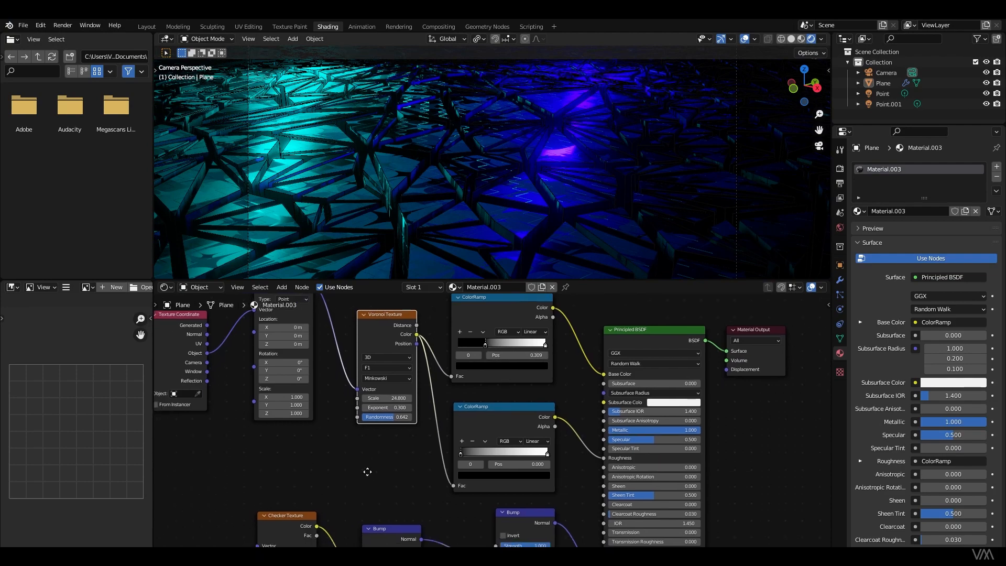
# - In the Layout workspace, render the current frame through the camera, inspect the shards, and close the render result
pyautogui.click(147, 26)
pyautogui.click(819, 145)
pyautogui.click(820, 146)
pyautogui.click(63, 26)
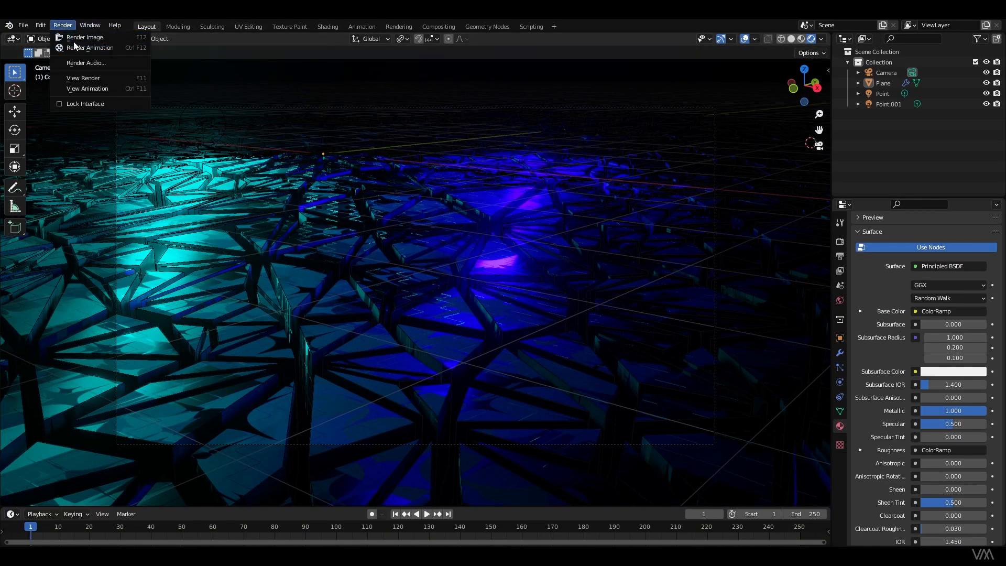
pyautogui.click(69, 47)
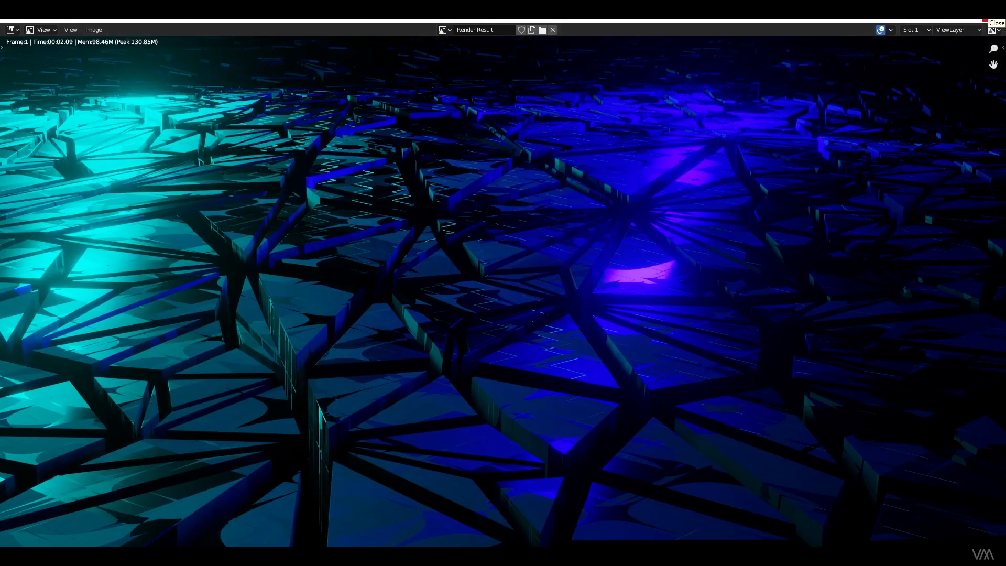
pyautogui.click(985, 20)
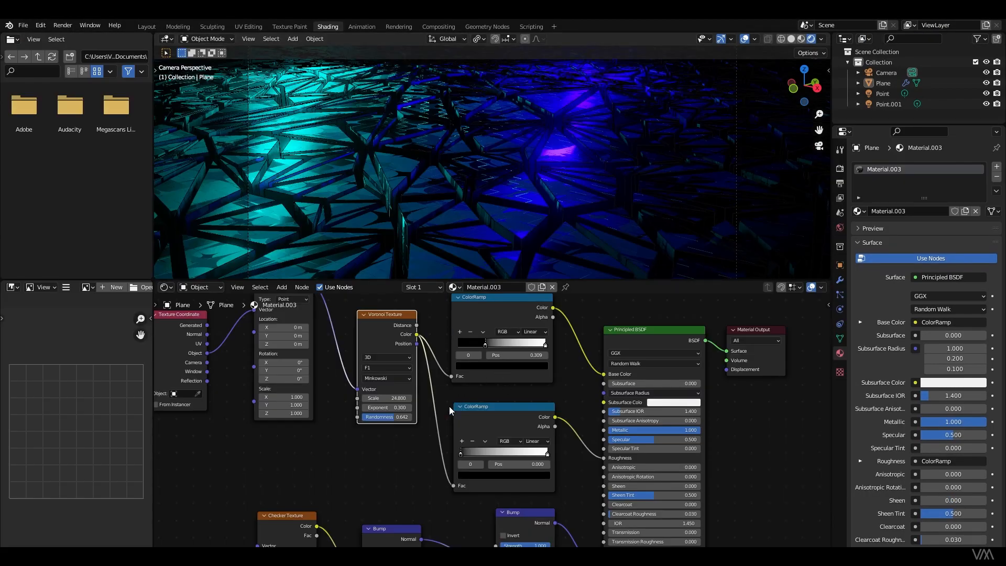
# - Move the Texture Coordinate and Mapping nodes clear of the others and link Mapping's Vector output to the Checker Texture's Vector input
pyautogui.scroll(-3, 449, 407)
pyautogui.moveTo(277, 307)
pyautogui.mouseDown()
pyautogui.moveTo(232, 305)
pyautogui.moveTo(260, 304)
pyautogui.mouseUp()
pyautogui.moveTo(215, 327); pyautogui.dragTo(177, 329)
pyautogui.moveTo(273, 305); pyautogui.dragTo(236, 336)
pyautogui.scroll(3, 240, 436)
pyautogui.moveTo(242, 433); pyautogui.dragTo(396, 428, button='middle')
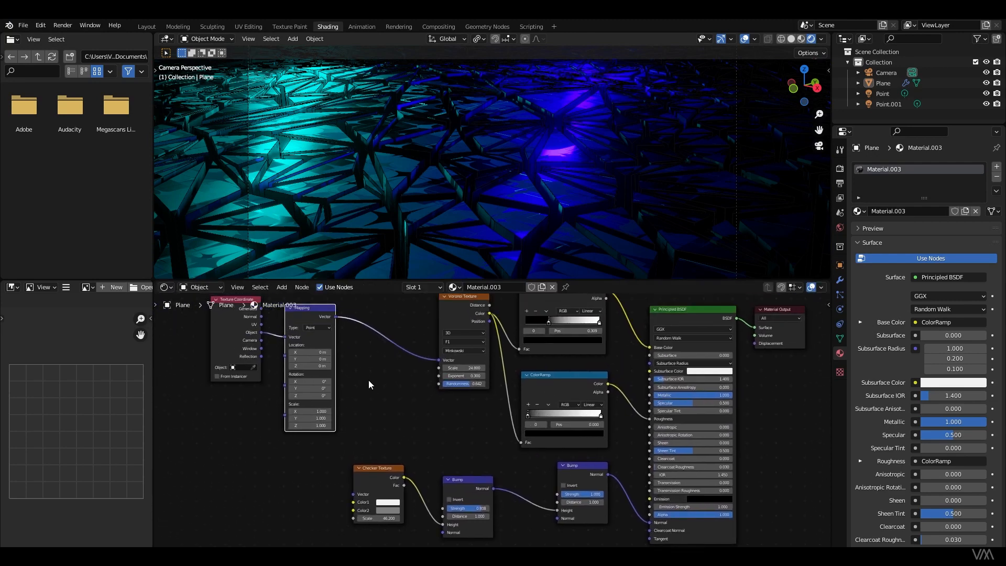
pyautogui.moveTo(335, 317); pyautogui.dragTo(353, 494)
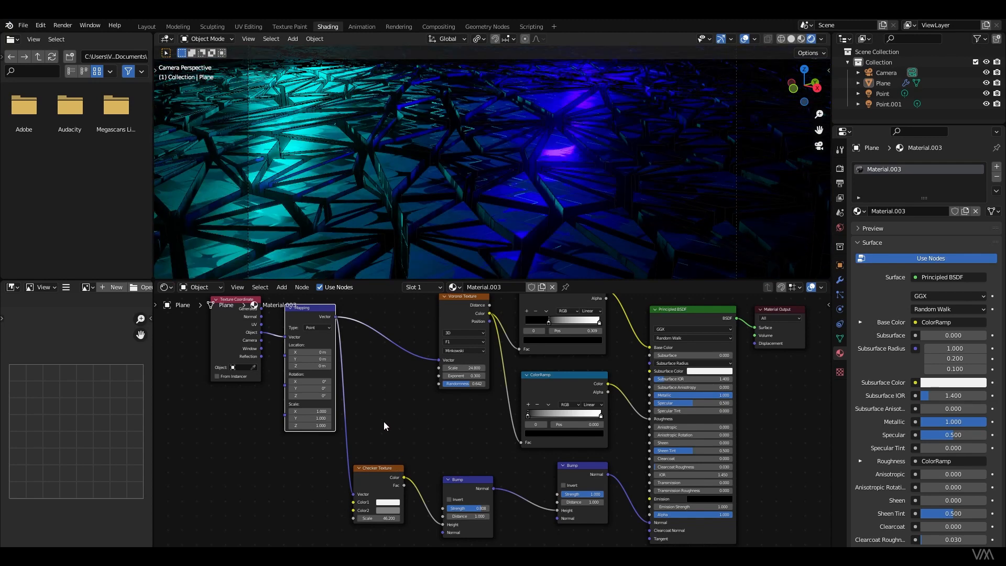
# - Render the image again to examine the mapped checker bump, and close the result
pyautogui.click(63, 25)
pyautogui.click(88, 35)
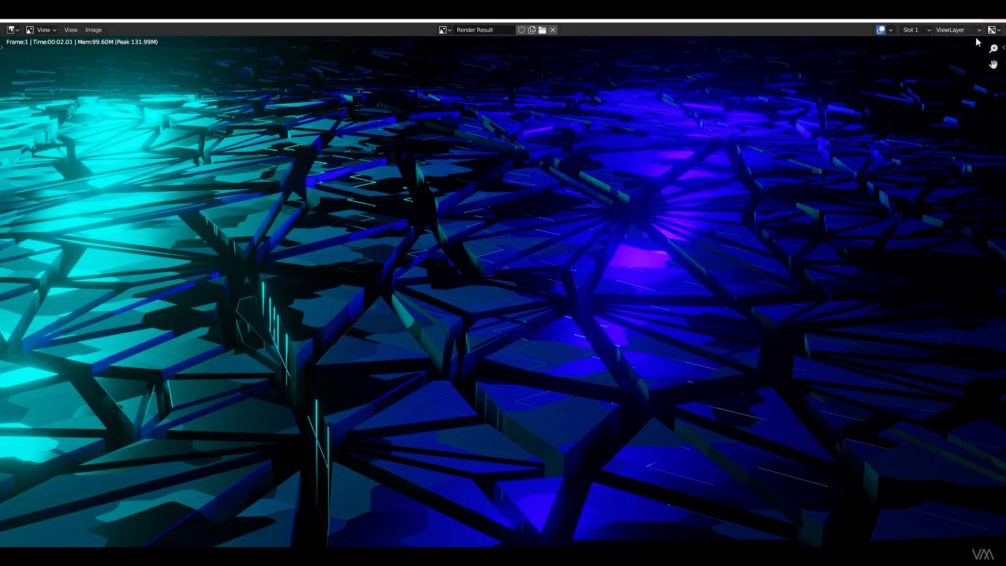
pyautogui.click(996, 21)
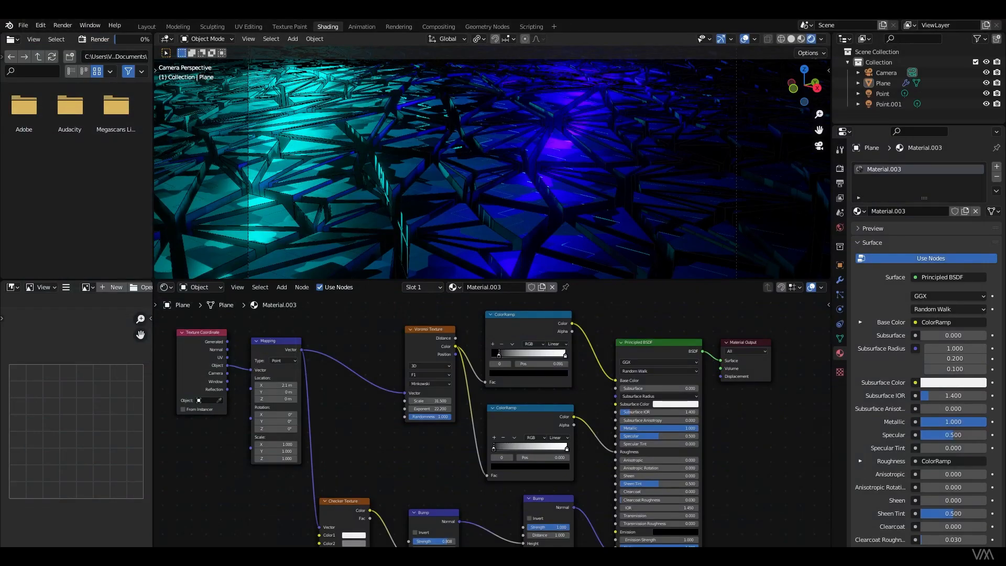
# - In the Layout workspace, switch to a wireframe top view of the plane and add a Bezier circle curve
pyautogui.click(146, 27)
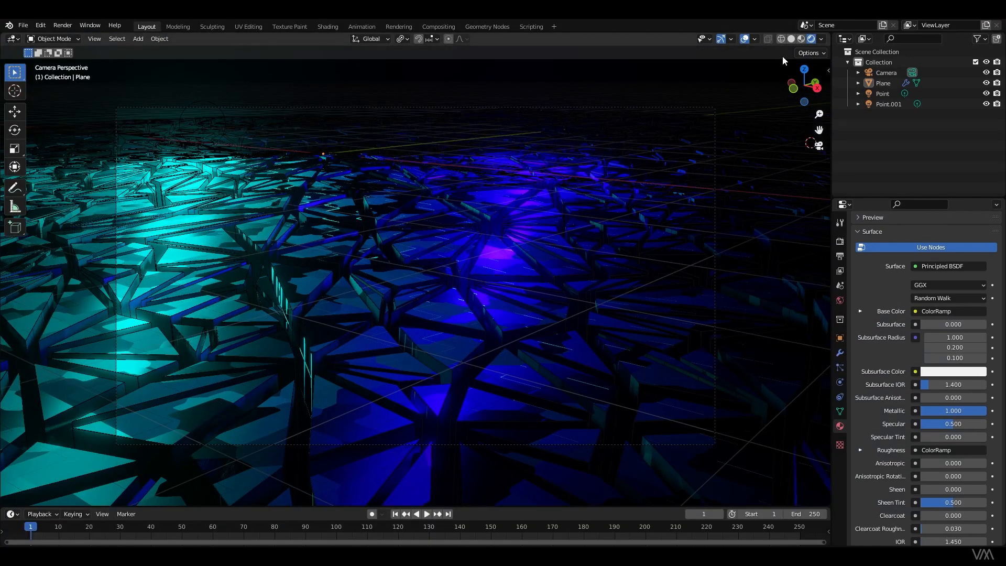
pyautogui.click(800, 39)
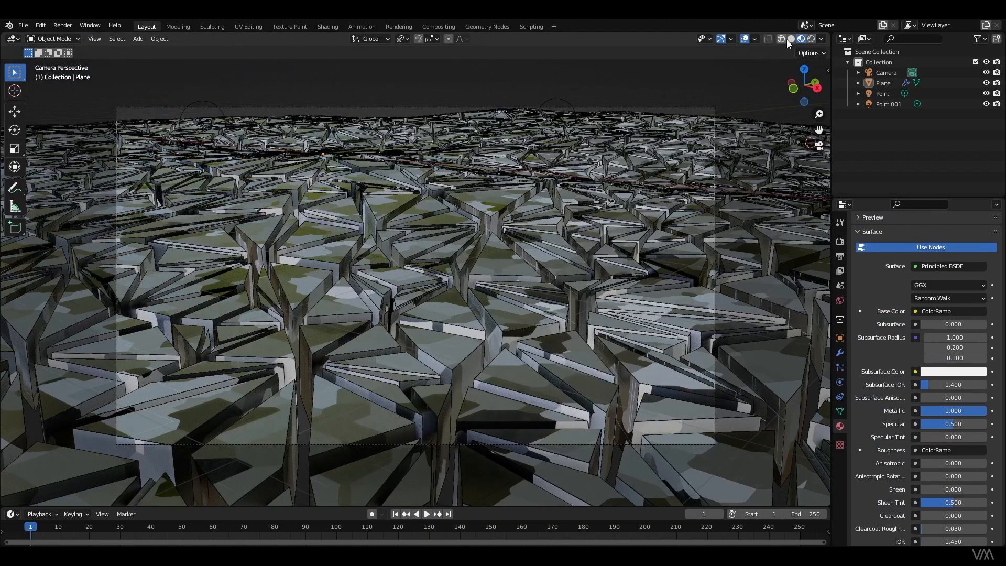
pyautogui.click(791, 39)
pyautogui.scroll(-2, 595, 347)
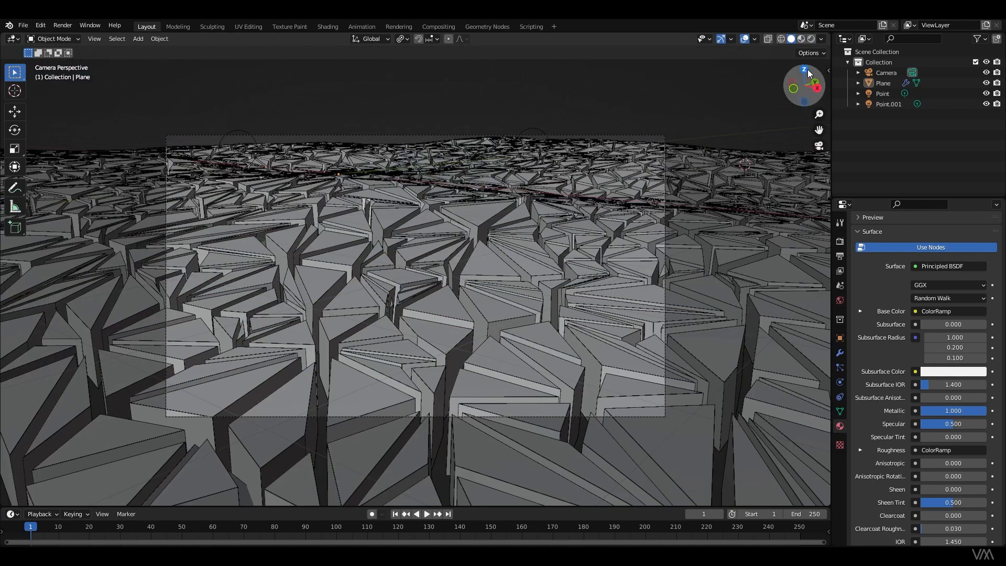
pyautogui.click(807, 71)
pyautogui.scroll(-5, 568, 301)
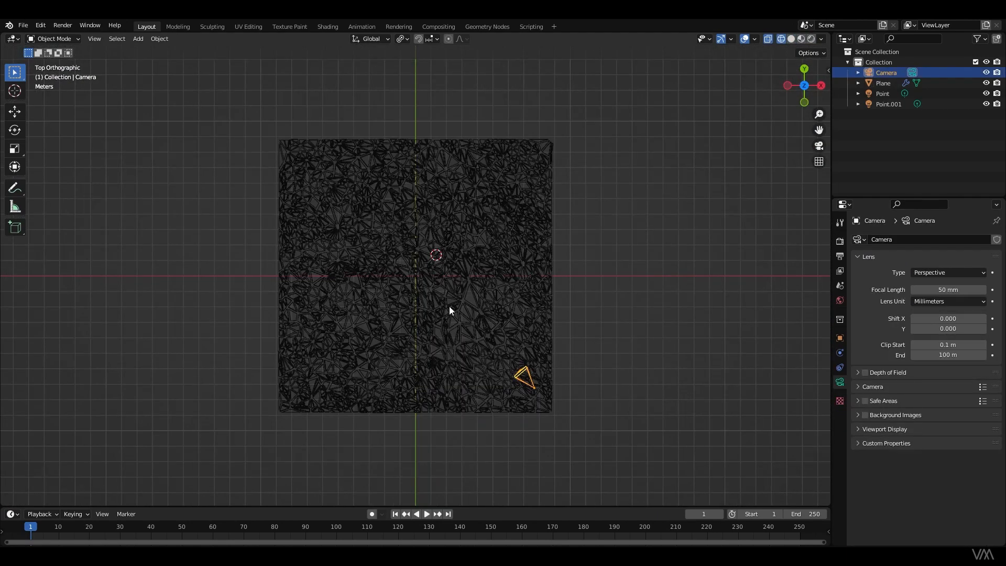
pyautogui.hotkey('shift', 'a')
pyautogui.moveTo(427, 317)
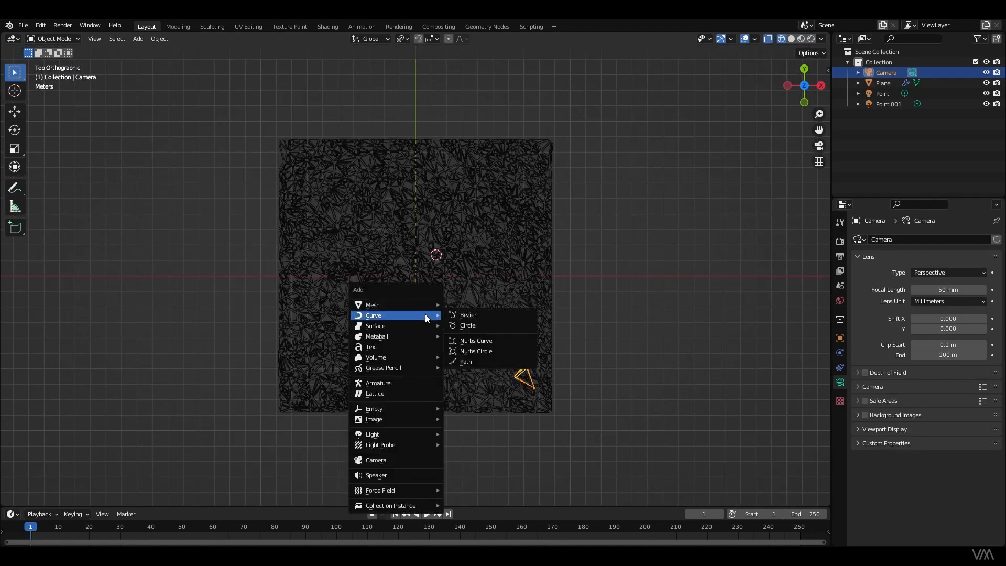
pyautogui.click(477, 327)
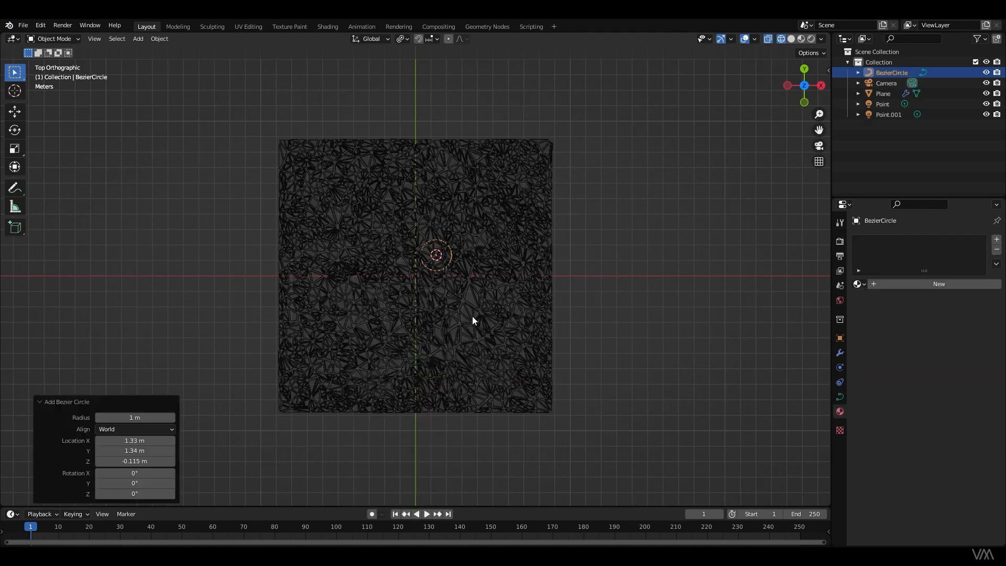
# - Centre the Bezier circle near the middle of the plane and scale it up by about 3.92
pyautogui.press('g')
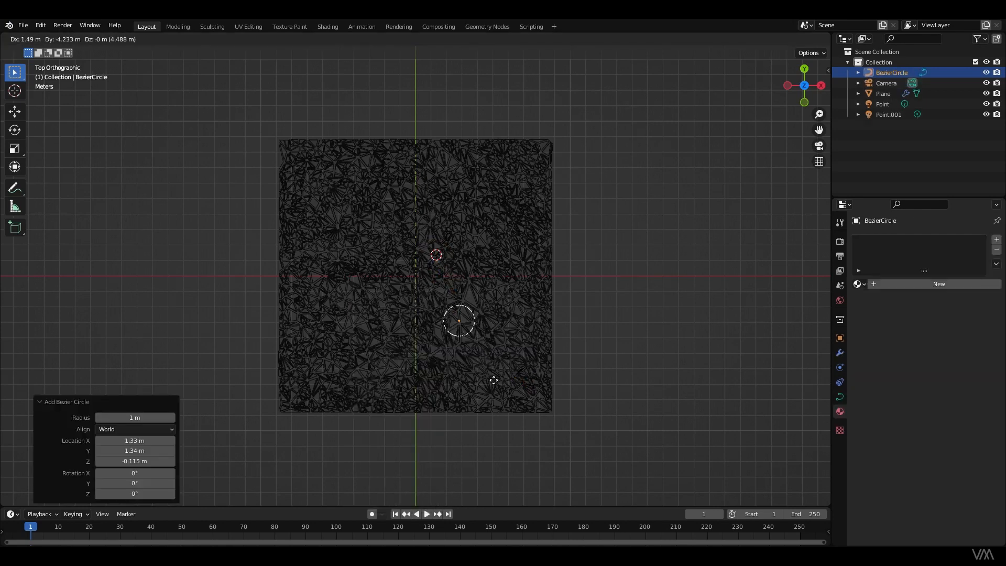
pyautogui.click(473, 337)
pyautogui.click(435, 276)
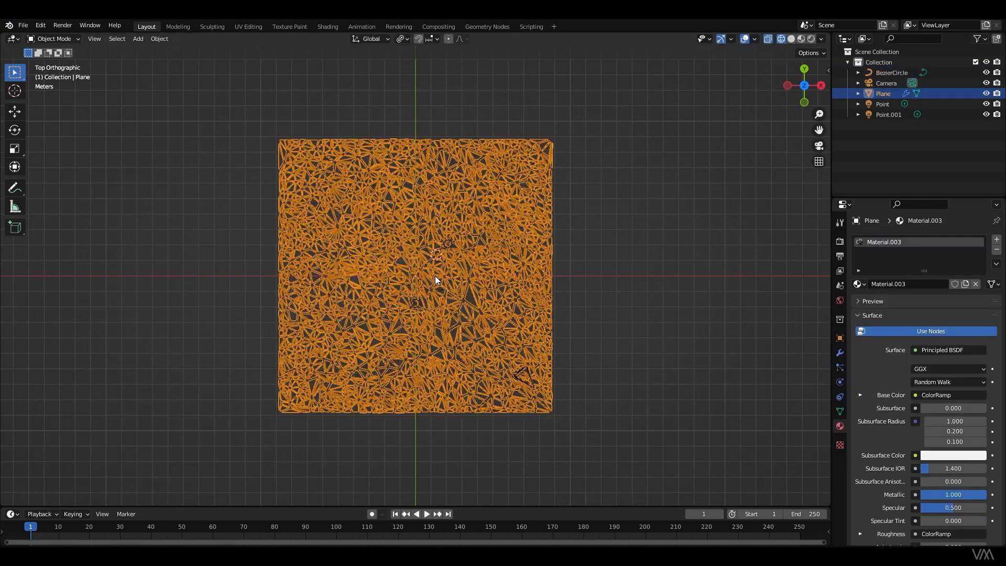
pyautogui.click(639, 265)
pyautogui.click(895, 75)
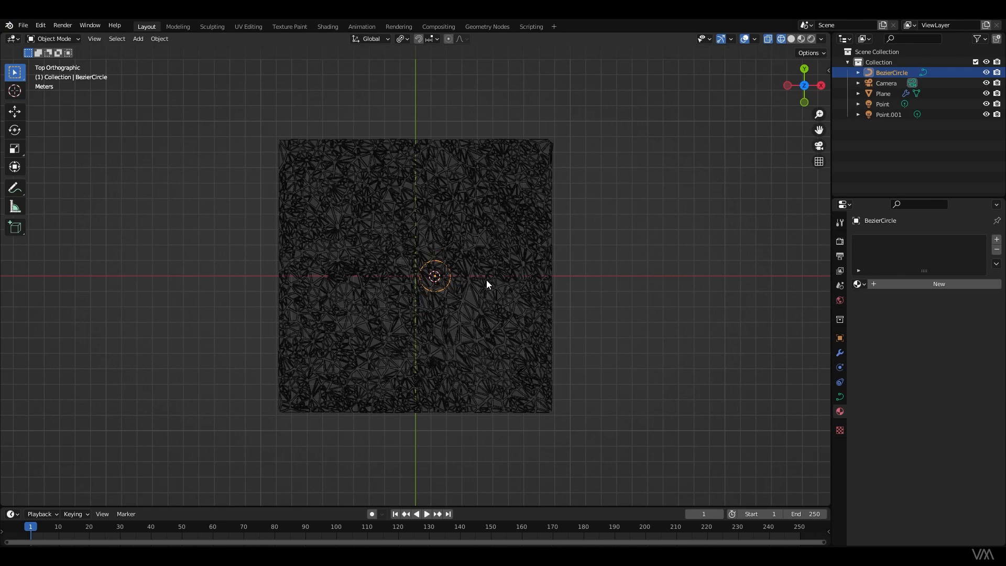
pyautogui.press('s')
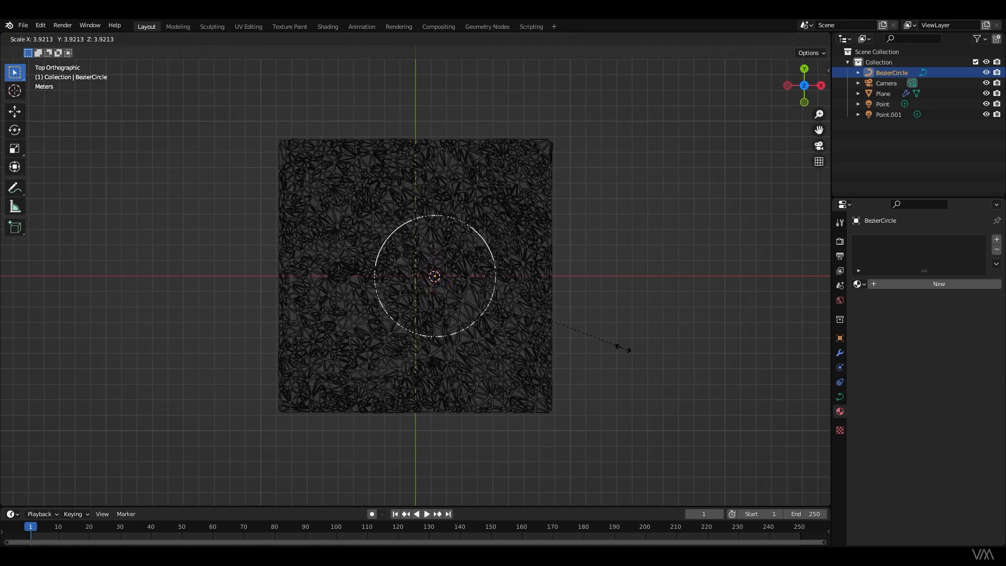
pyautogui.click(624, 348)
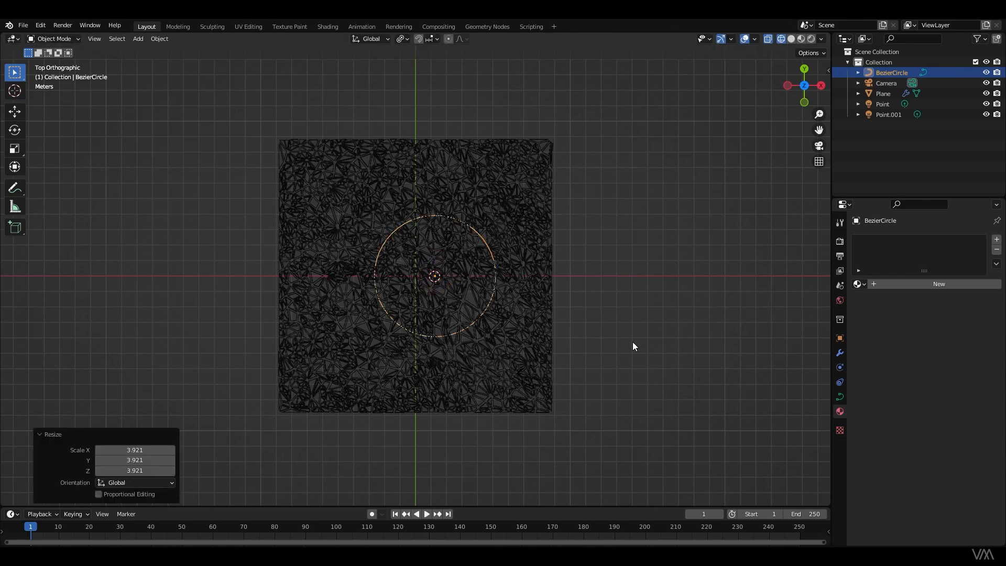
# - Add a Plain Axes empty at the centre of the Bezier circle
pyautogui.hotkey('shift', 'a')
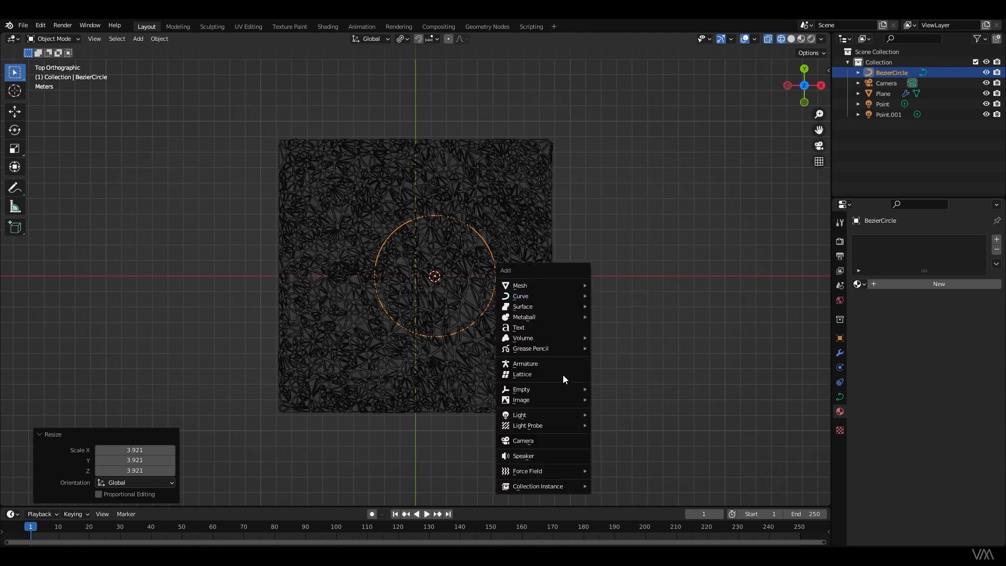
pyautogui.moveTo(573, 394)
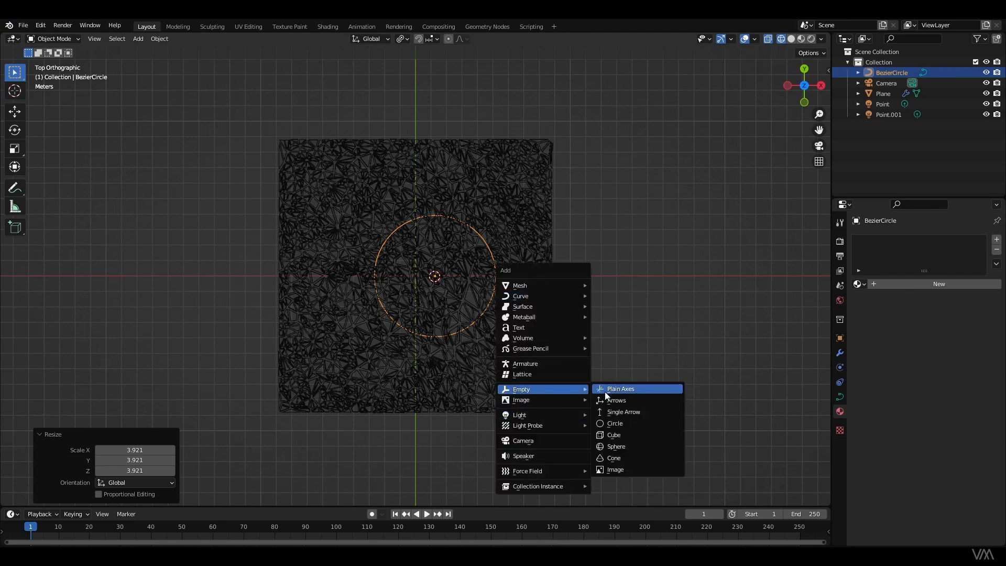
pyautogui.click(606, 390)
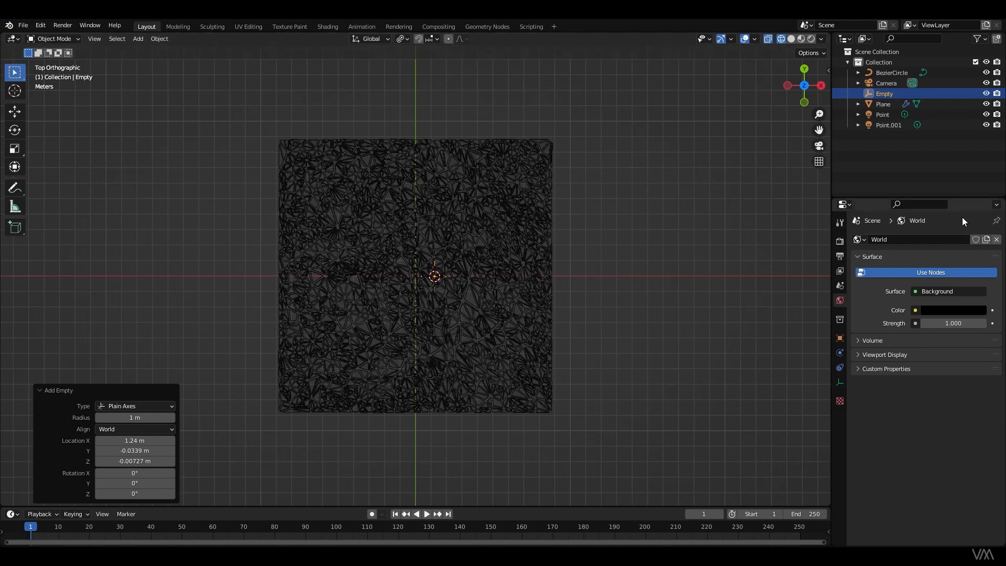
# - Give the empty a Follow Path constraint with BezierCircle as its target
pyautogui.click(892, 93)
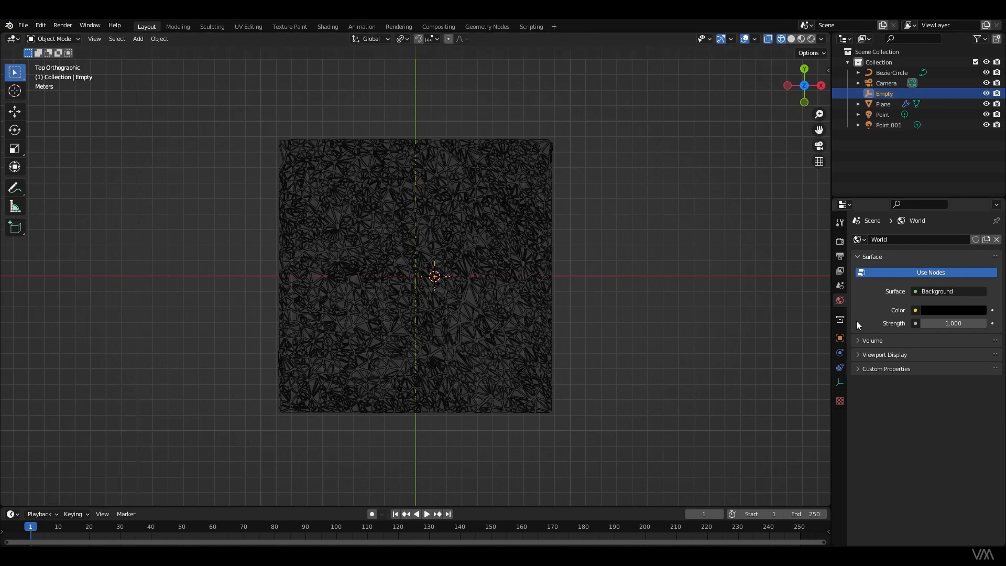
pyautogui.click(841, 366)
pyautogui.click(892, 238)
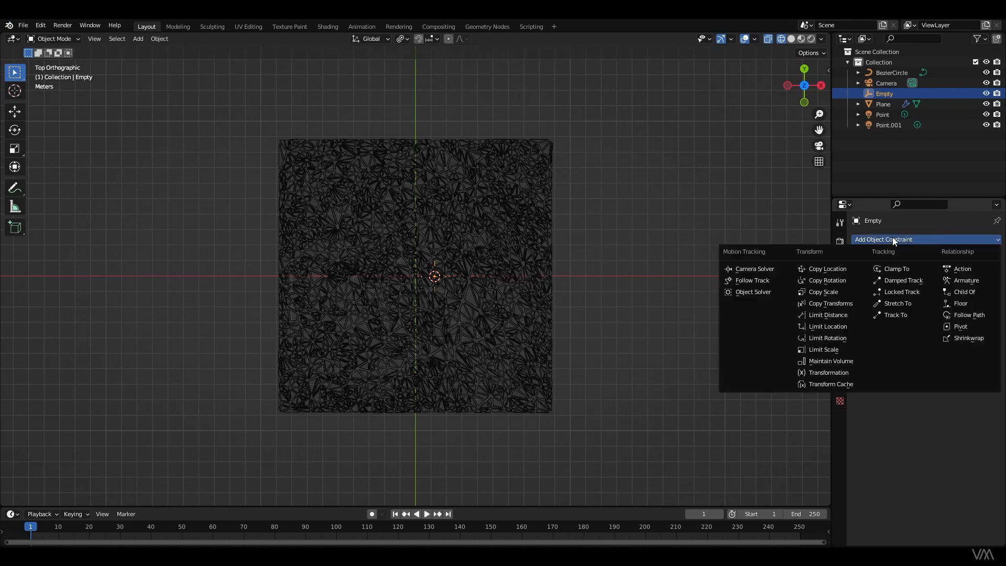
pyautogui.click(970, 316)
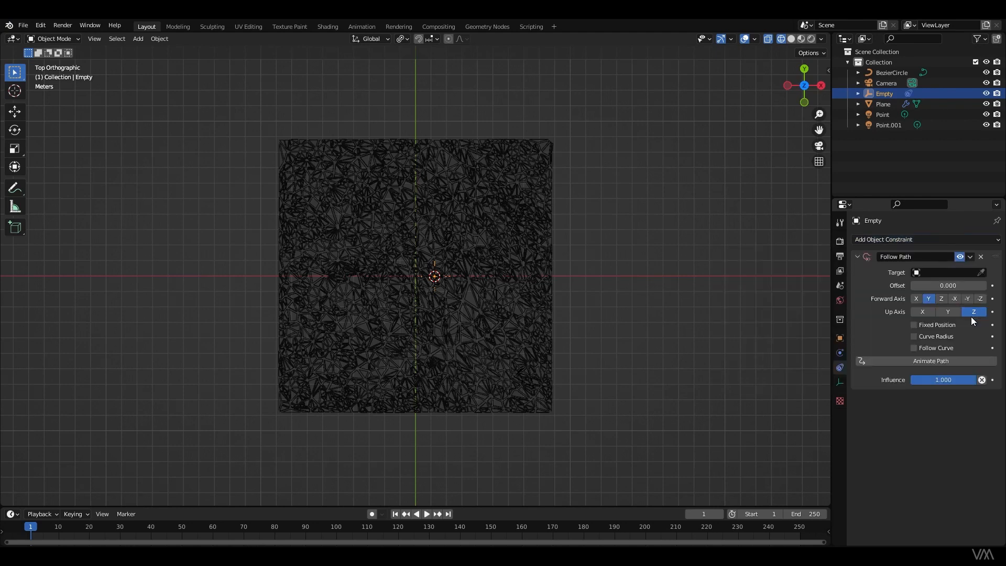
pyautogui.click(931, 272)
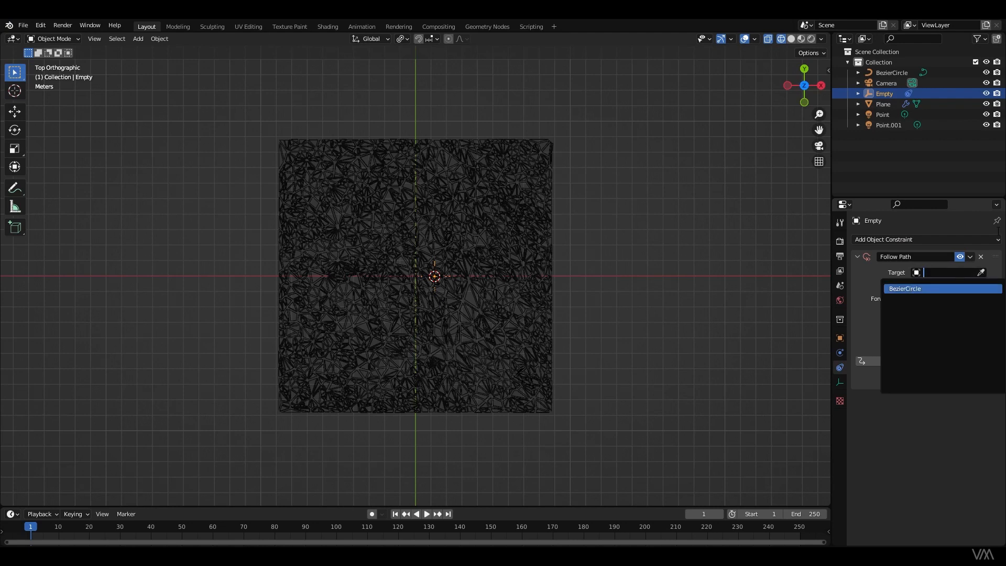
pyautogui.click(910, 289)
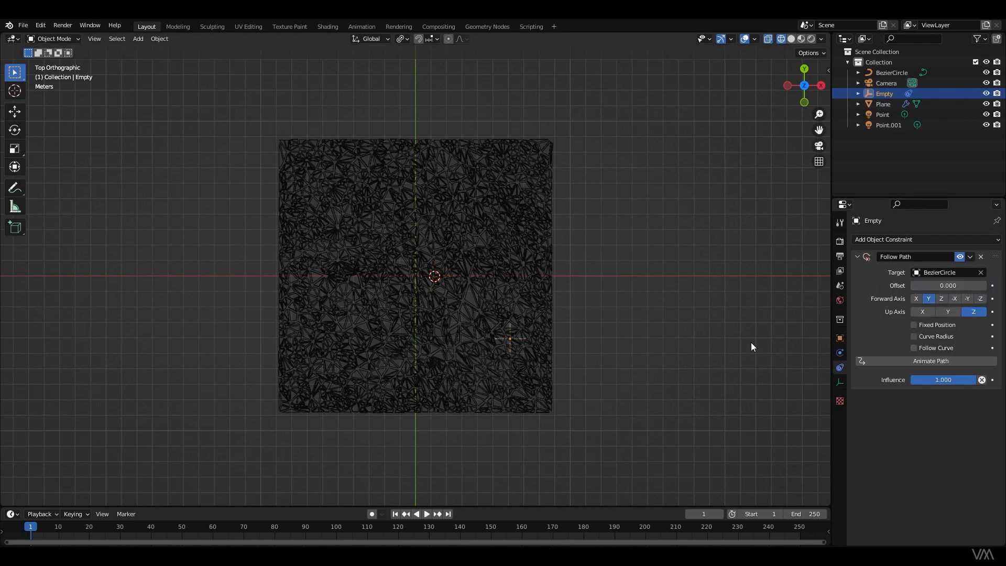
# - Check the default F-curve interpolation in the Animation preferences and close them
pyautogui.click(23, 26)
pyautogui.moveTo(40, 25)
pyautogui.click(59, 175)
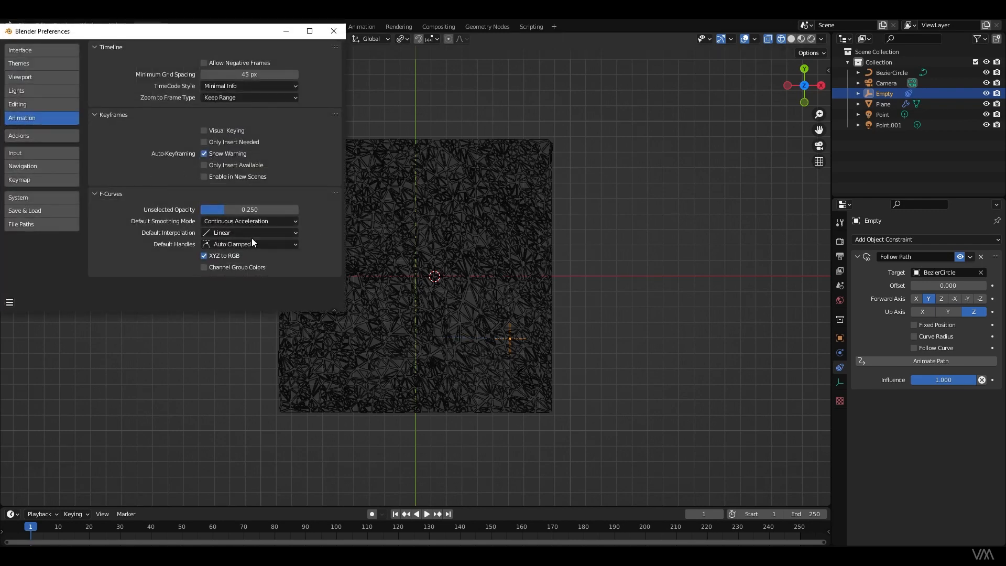
pyautogui.click(333, 31)
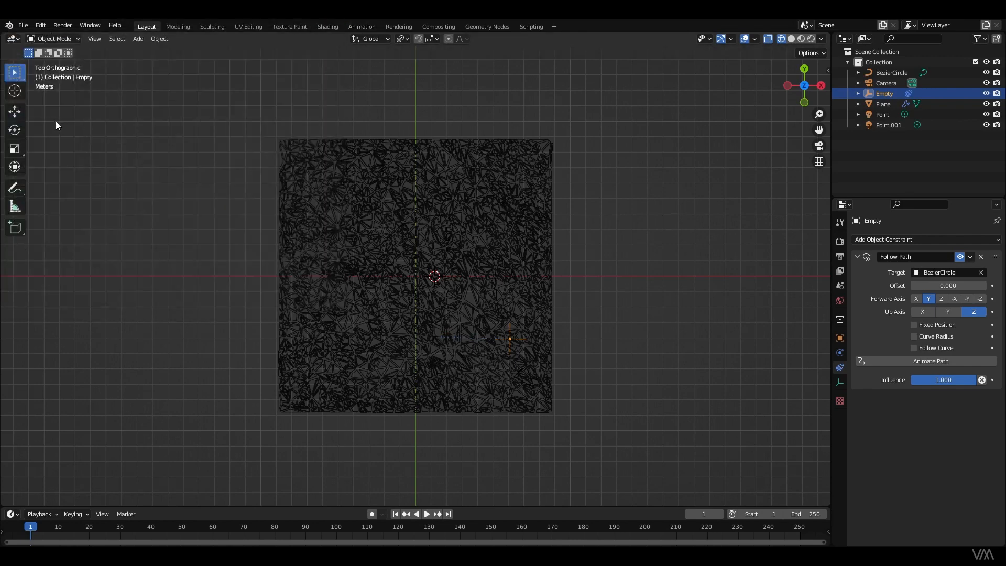
# - Set the animation's end frame to 120 and enlarge the timeline area
pyautogui.click(807, 513)
pyautogui.write('120')
pyautogui.press('Return')
pyautogui.moveTo(225, 507); pyautogui.dragTo(250, 412)
# - Keyframe the empty's Follow Path Offset at 0 on frame 1
pyautogui.moveTo(30, 429)
pyautogui.mouseDown()
pyautogui.moveTo(21, 430)
pyautogui.moveTo(32, 437)
pyautogui.mouseUp()
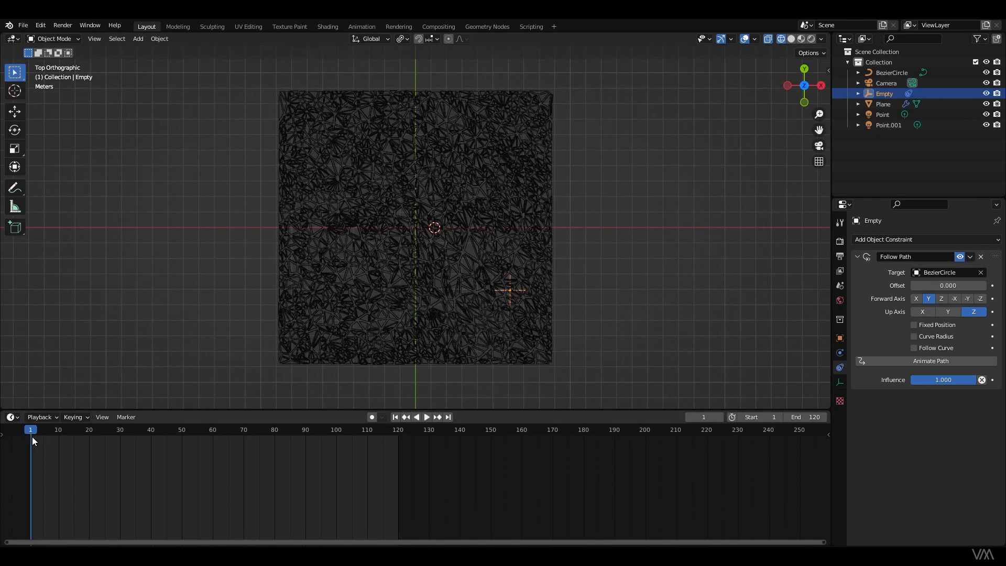
pyautogui.click(948, 286)
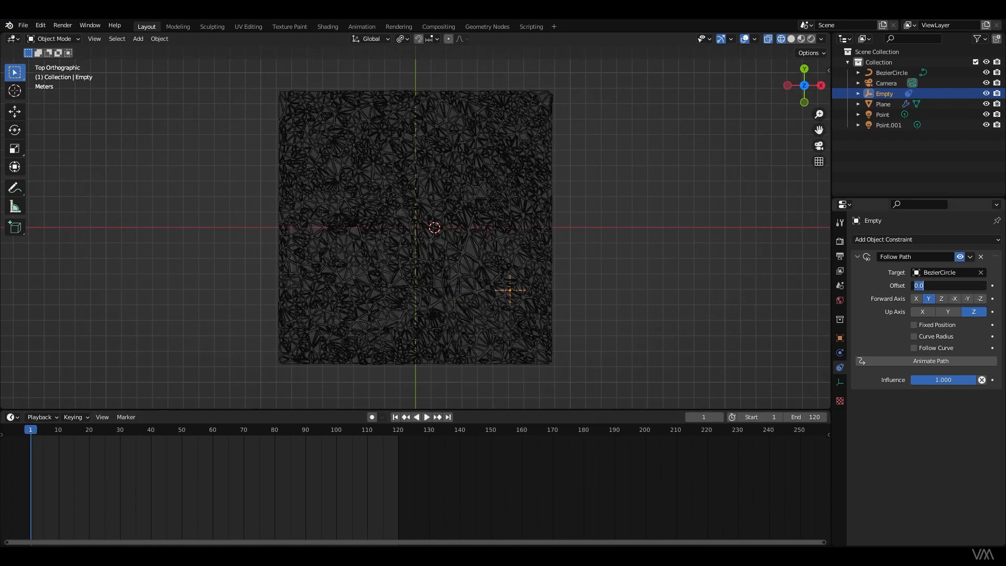
pyautogui.press('Escape')
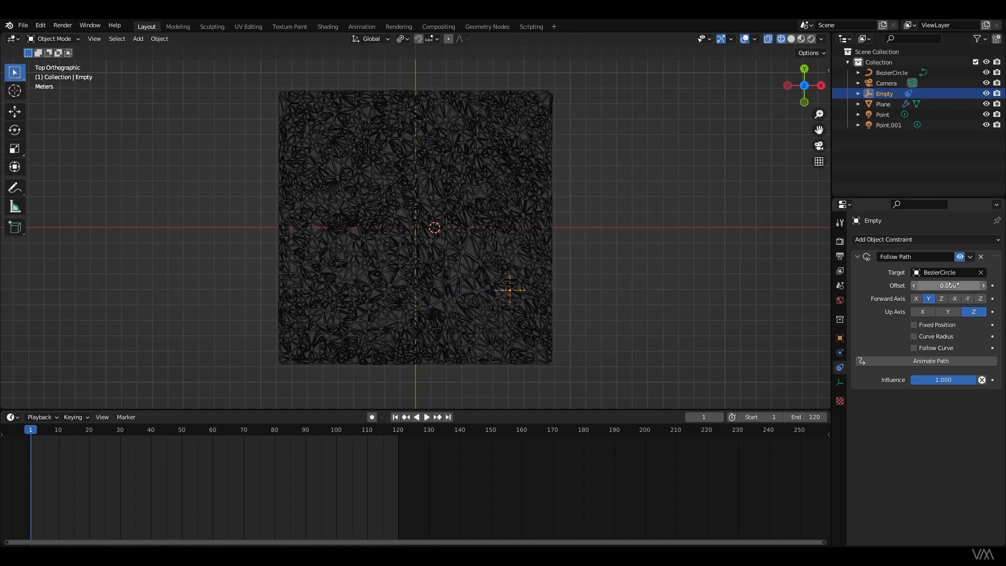
pyautogui.rightClick(943, 286)
pyautogui.click(891, 286)
# - On frame 120, set the empty's Follow Path Offset to 100 and insert a keyframe for it
pyautogui.moveTo(48, 429); pyautogui.dragTo(400, 545)
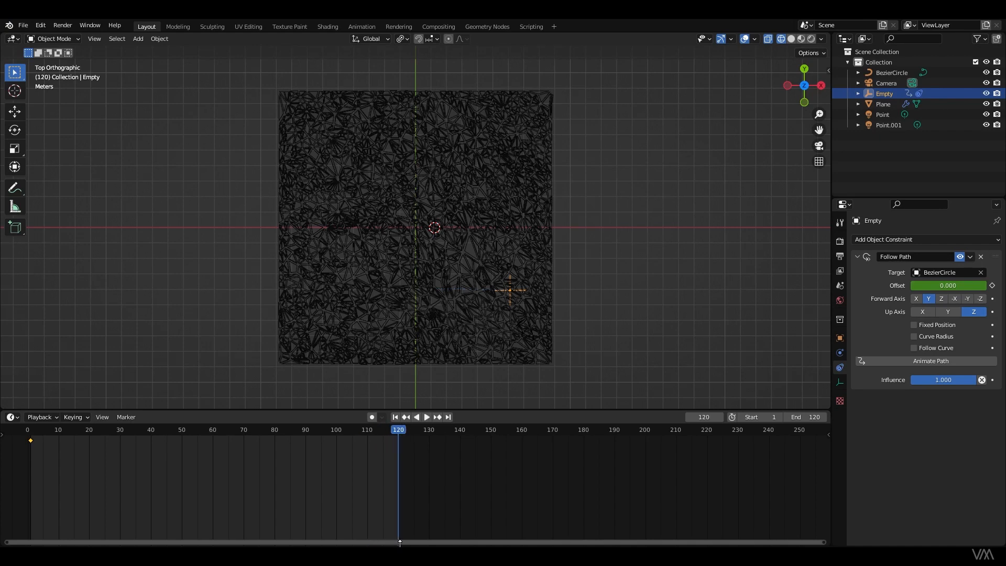
pyautogui.click(950, 285)
pyautogui.write('100')
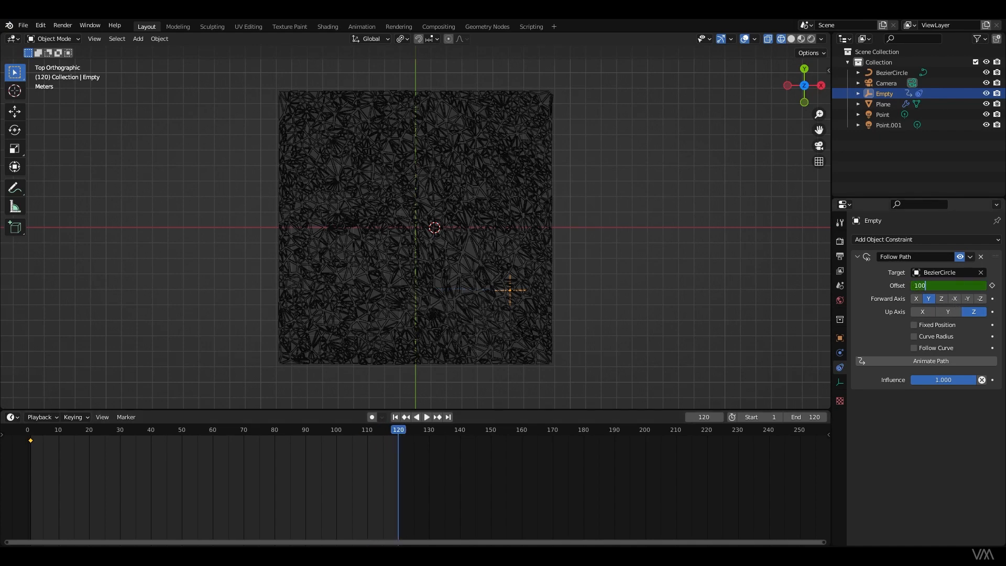
pyautogui.press('Return')
pyautogui.rightClick(944, 288)
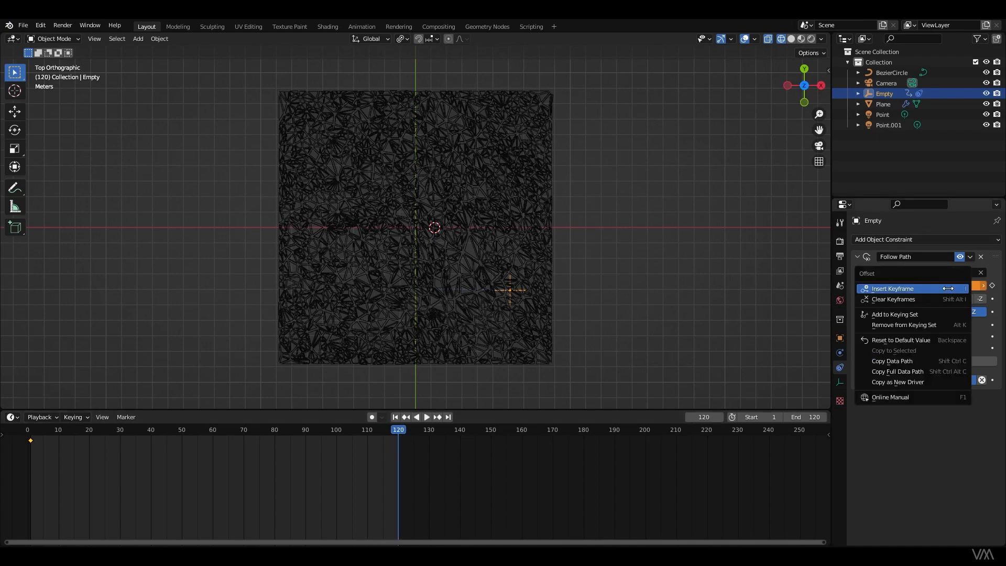
pyautogui.click(883, 289)
# - Play the animation from frame 1 to check the empty's motion around the circle
pyautogui.moveTo(396, 429); pyautogui.dragTo(28, 445)
pyautogui.press('space')
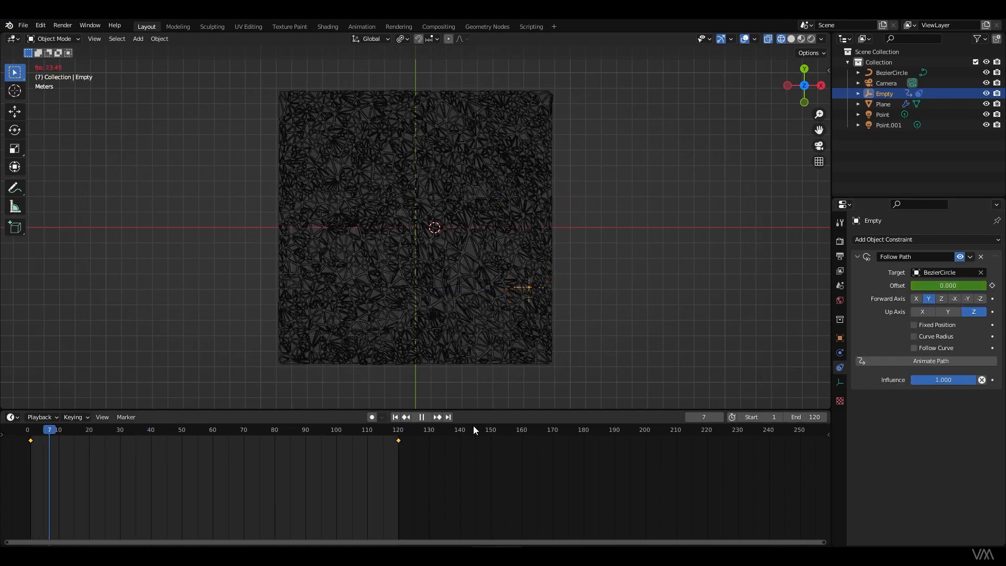
# - Stop the playback and set the plane's Displace modifier coordinates to Object, using the Empty as the object
pyautogui.press('space')
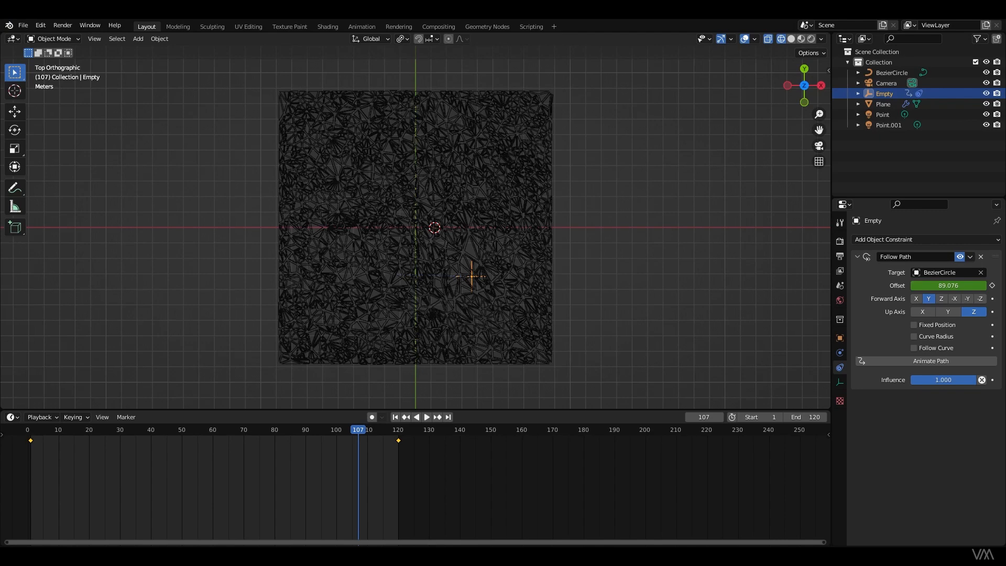
pyautogui.click(886, 104)
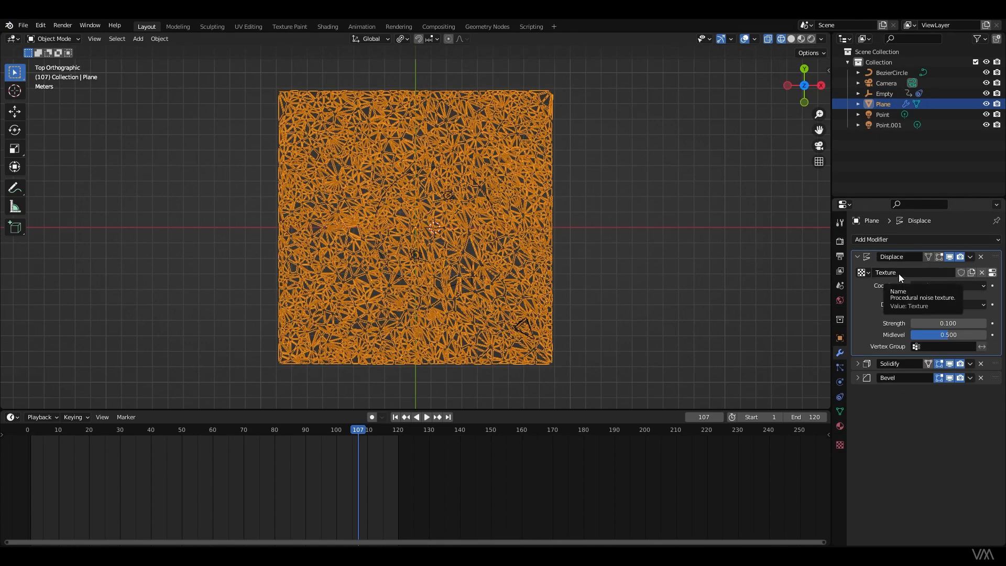
pyautogui.click(899, 274)
pyautogui.click(948, 287)
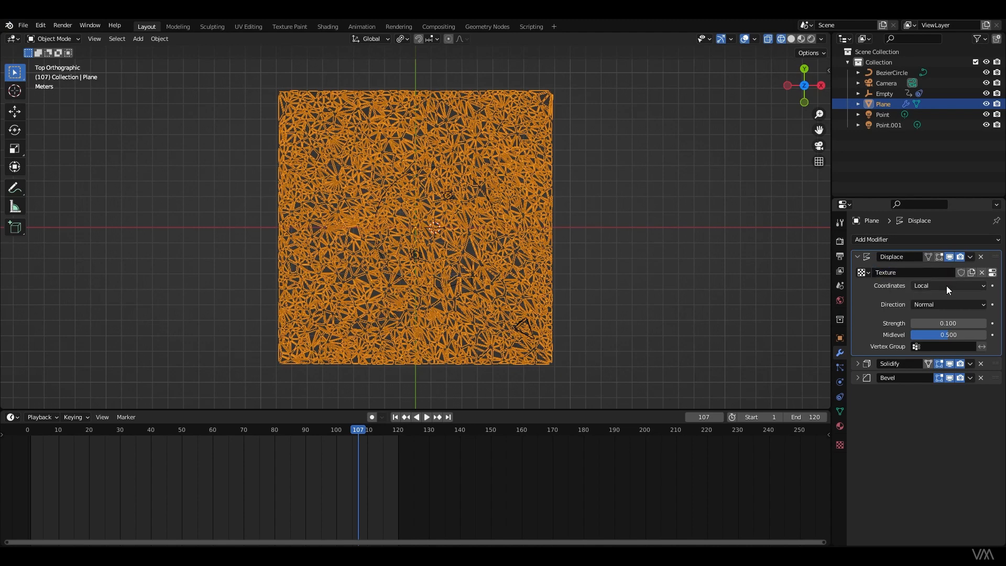
pyautogui.click(946, 285)
pyautogui.click(939, 320)
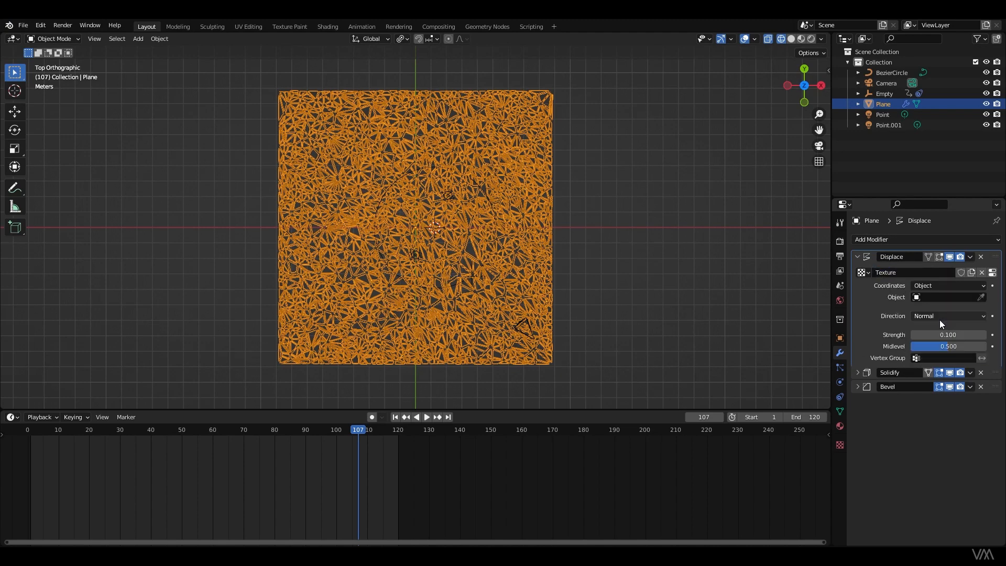
pyautogui.click(942, 297)
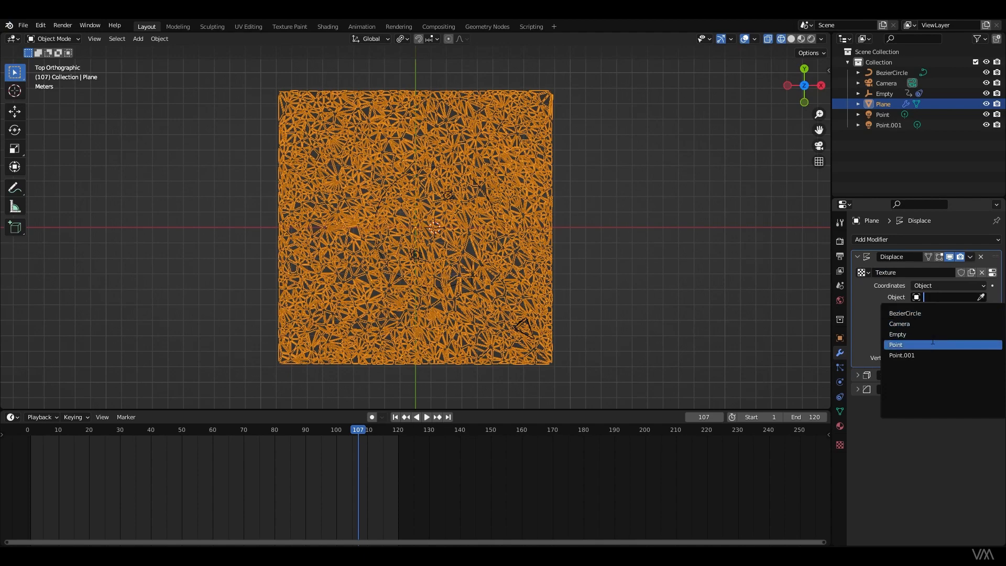
pyautogui.click(933, 336)
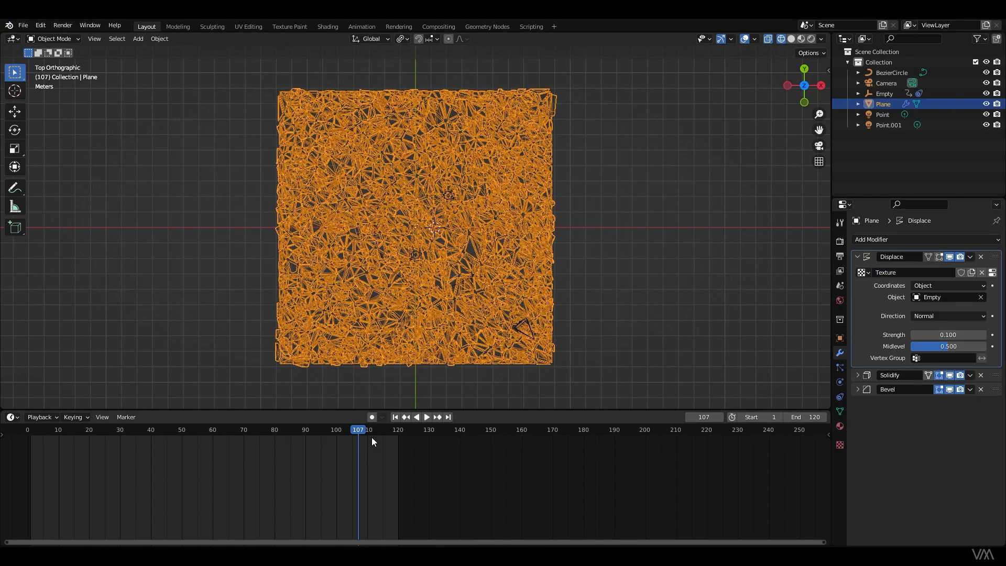
# - Preview the displacement animation, switching to the camera view in rendered shading and hiding the viewport overlays
pyautogui.hotkey('ctrl', 'shift', 'space')
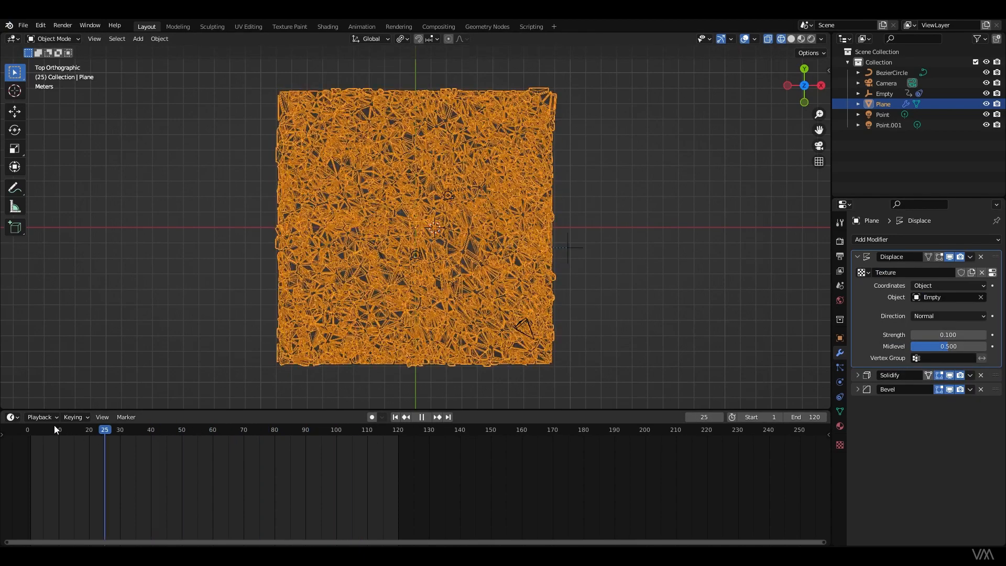
pyautogui.press('space')
pyautogui.click(818, 145)
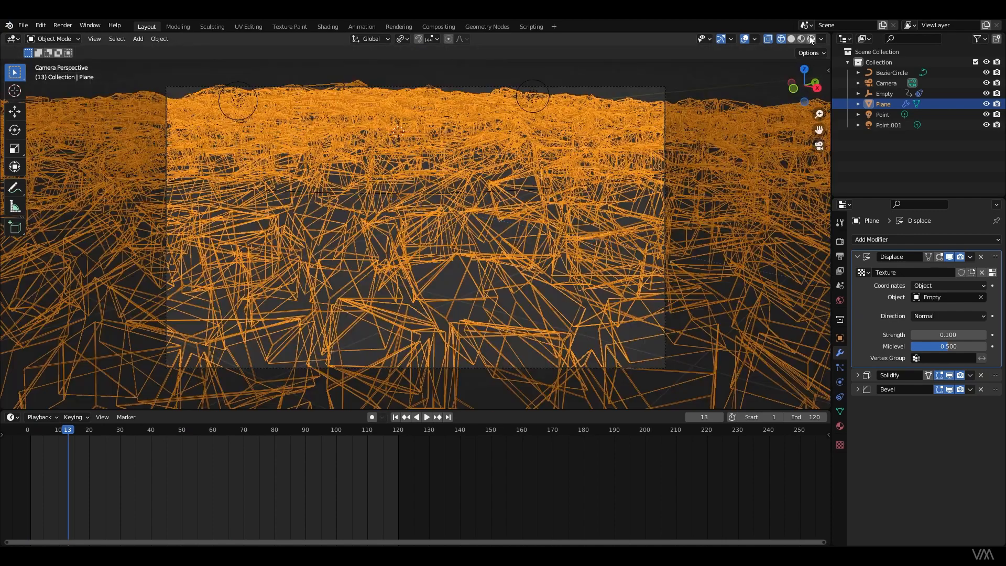
pyautogui.click(812, 38)
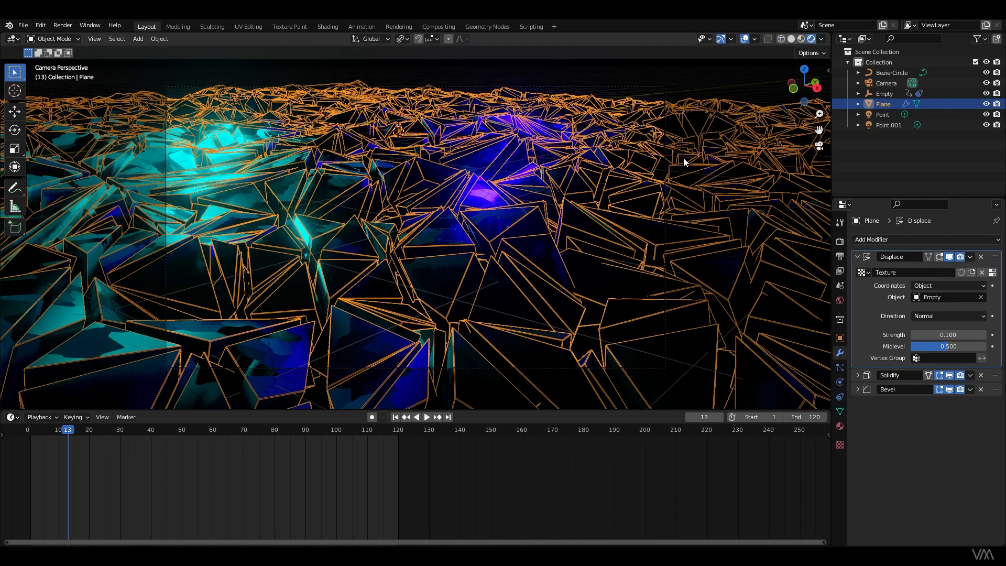
pyautogui.press('space')
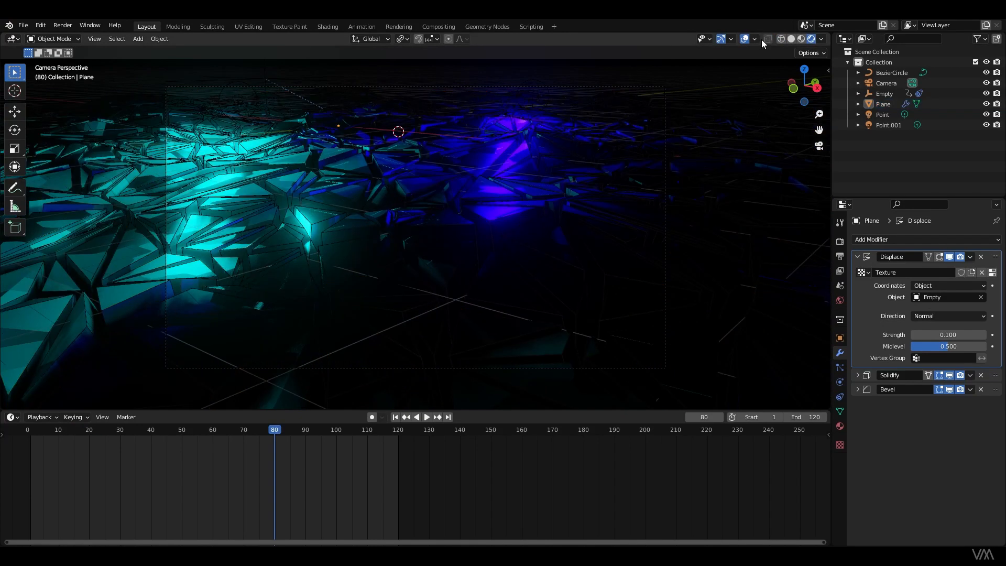
pyautogui.click(746, 38)
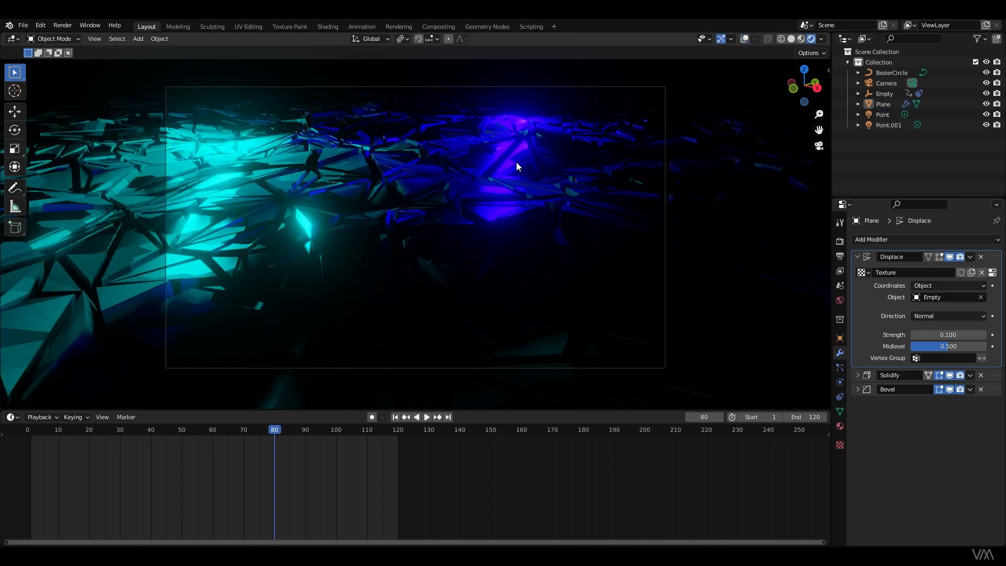
# - Reframe the camera lower over the shard surface and enable its depth of field
pyautogui.hotkey('shift', '`')
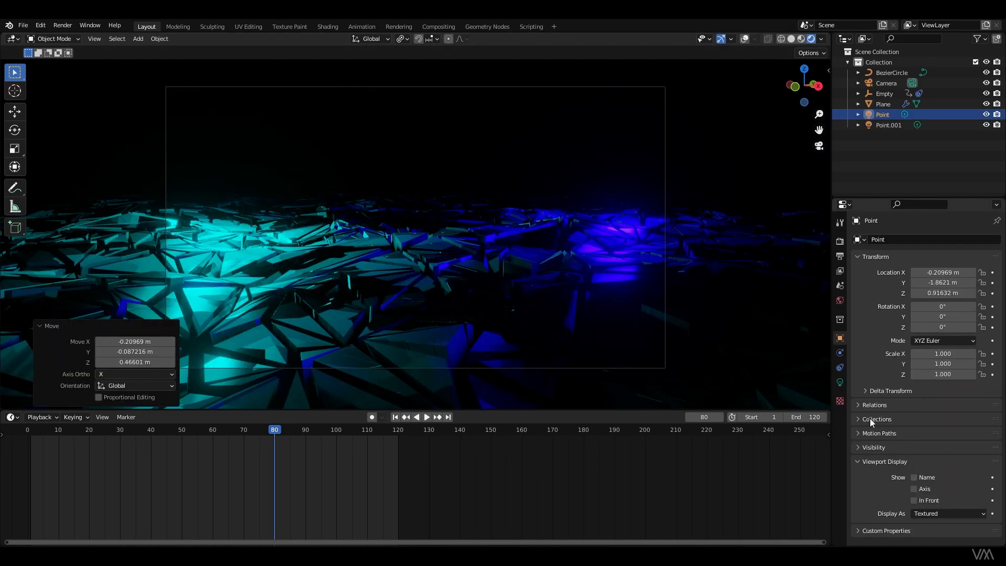
pyautogui.click(888, 84)
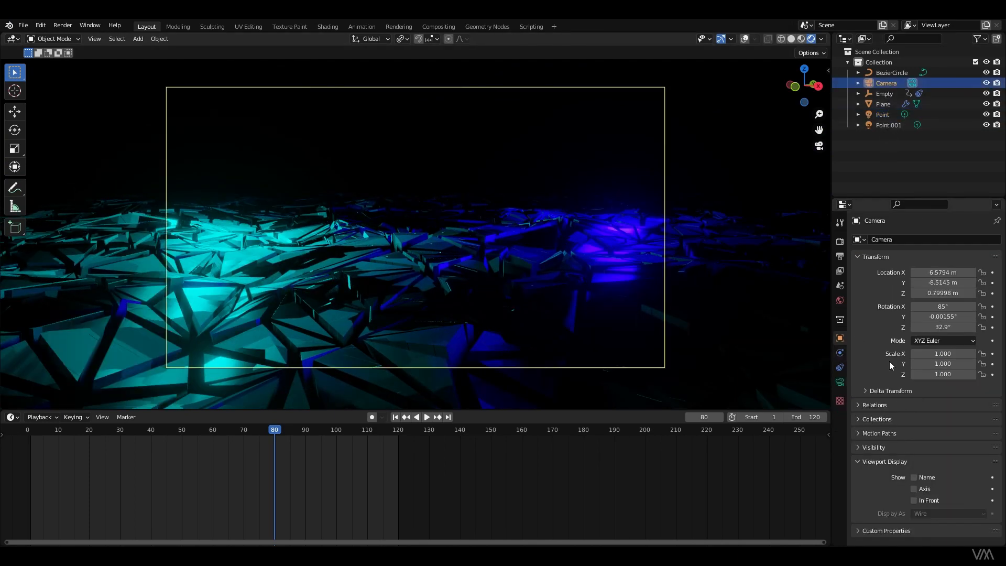
pyautogui.click(839, 382)
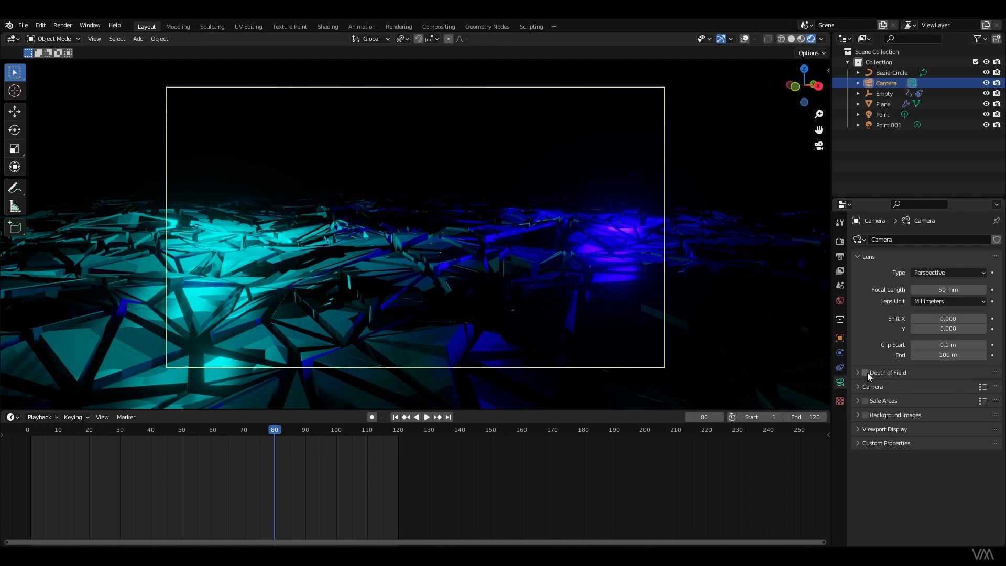
pyautogui.click(865, 373)
pyautogui.click(857, 374)
# - Set the camera's depth-of-field focus distance to about 4.1 m and its f-stop to 0.8
pyautogui.moveTo(943, 400); pyautogui.dragTo(880, 400)
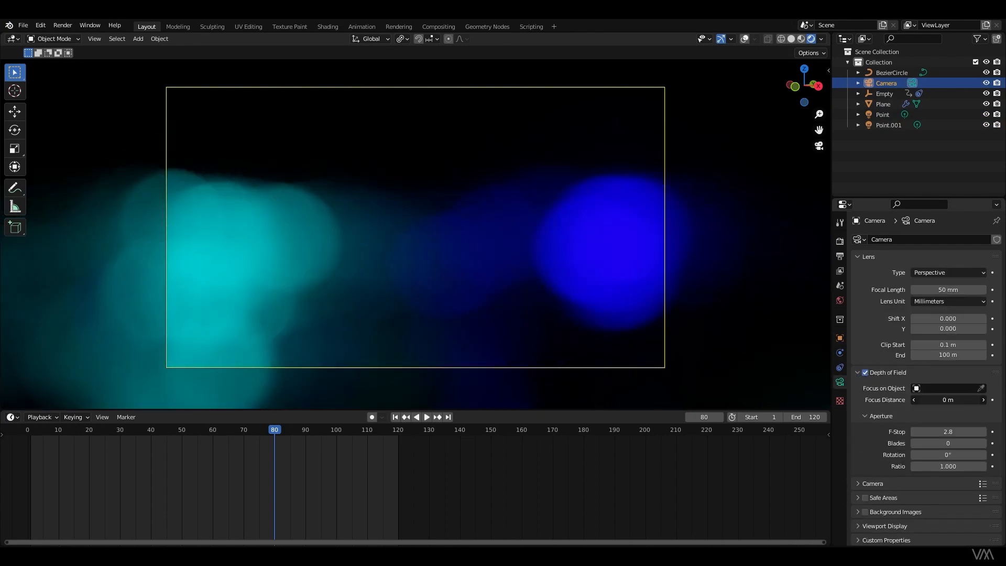
pyautogui.moveTo(948, 431); pyautogui.dragTo(912, 432)
pyautogui.moveTo(949, 400); pyautogui.dragTo(984, 400)
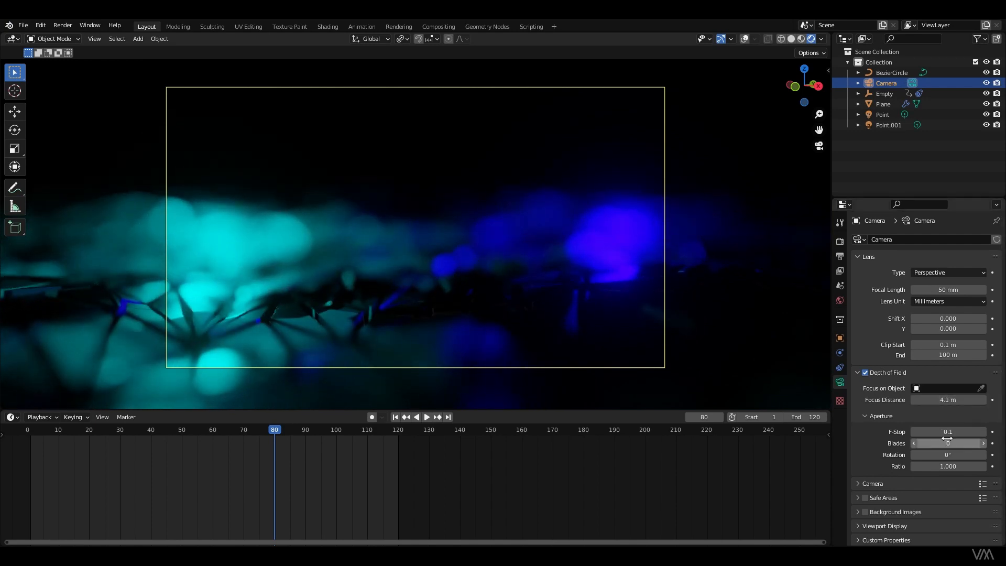
pyautogui.click(947, 432)
pyautogui.write('0.8')
pyautogui.press('Return')
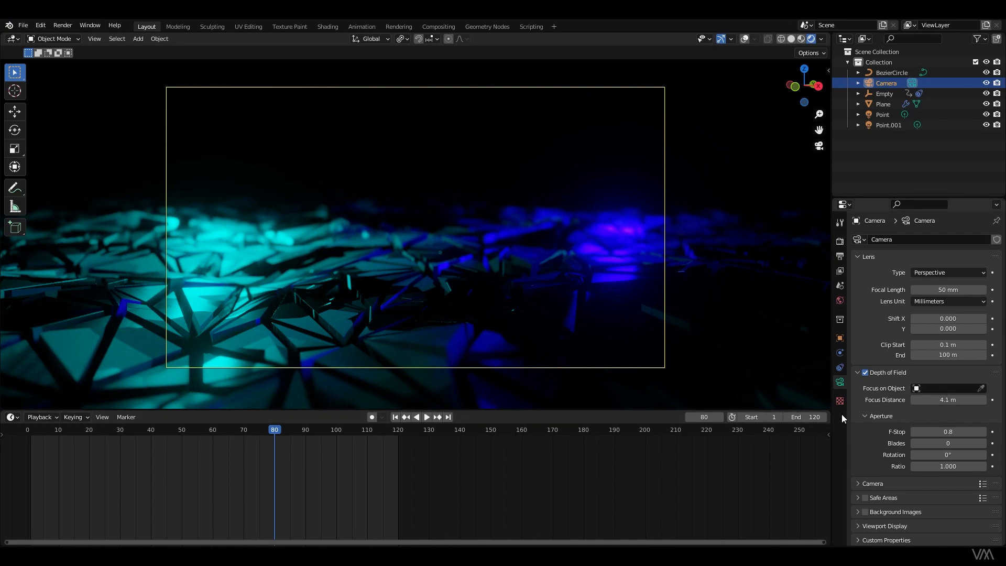
# - Move the camera slightly back and up with walk navigation and readjust its focus distance
pyautogui.hotkey('shift', '`')
pyautogui.press('s')
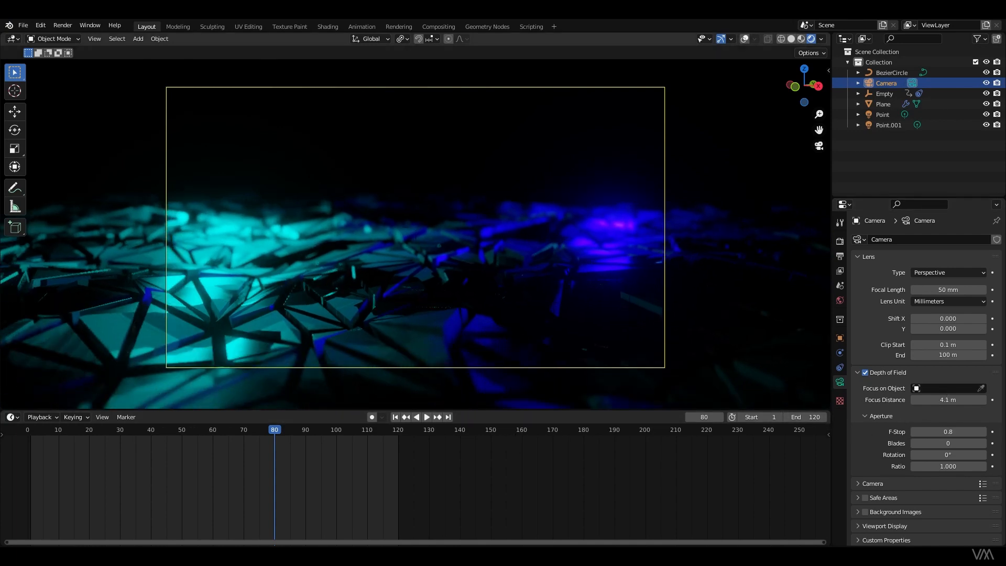
pyautogui.press('e')
pyautogui.click(420, 228)
pyautogui.moveTo(944, 400); pyautogui.dragTo(959, 431)
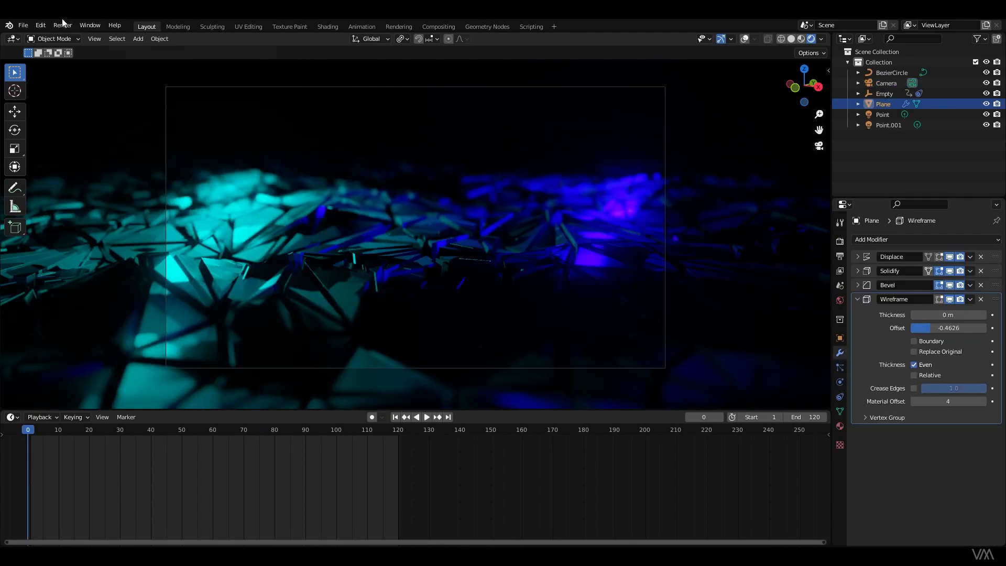
# - Render a still image of frame 0 to check the shot, and close the render result
pyautogui.click(63, 25)
pyautogui.click(81, 37)
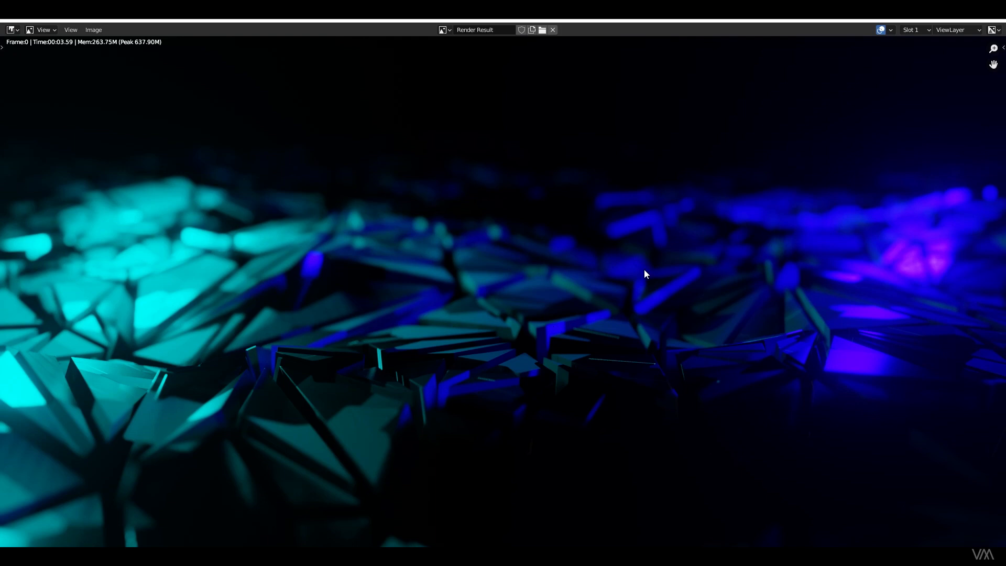
pyautogui.press('Escape')
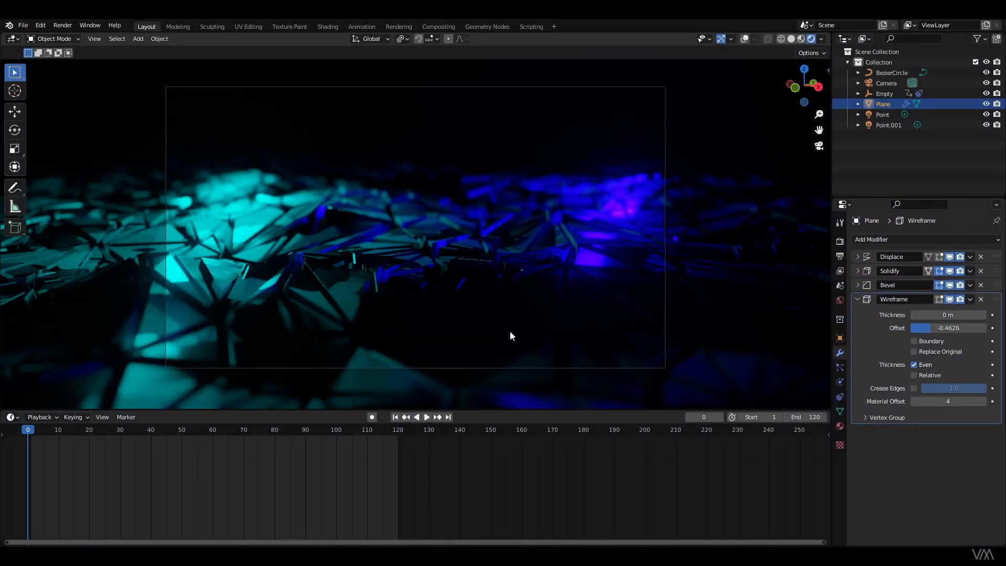
# - Back the camera off slightly and aim it a little lower, and render another test image to check the lighting
pyautogui.hotkey('shift', '`')
pyautogui.press('s')
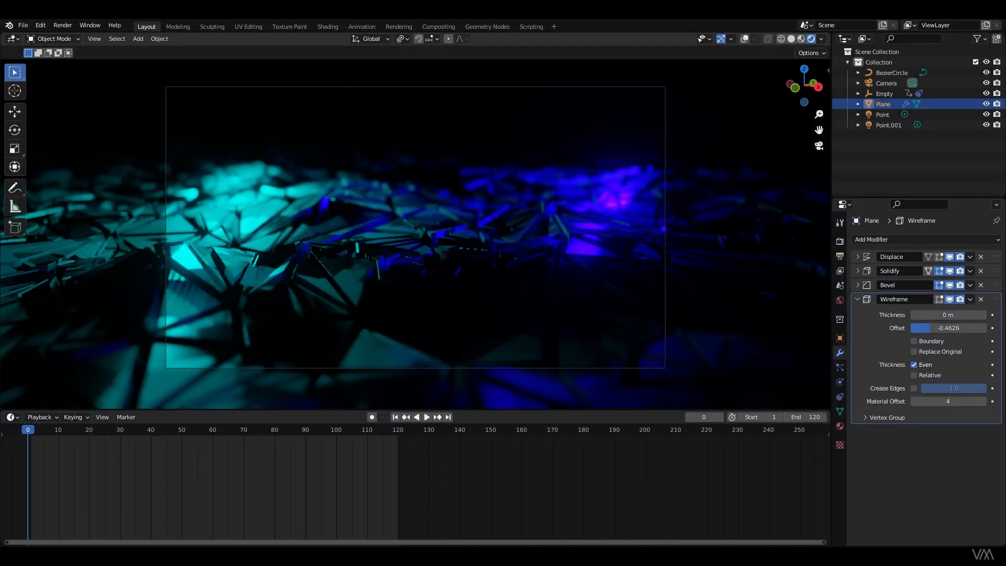
pyautogui.click(416, 228)
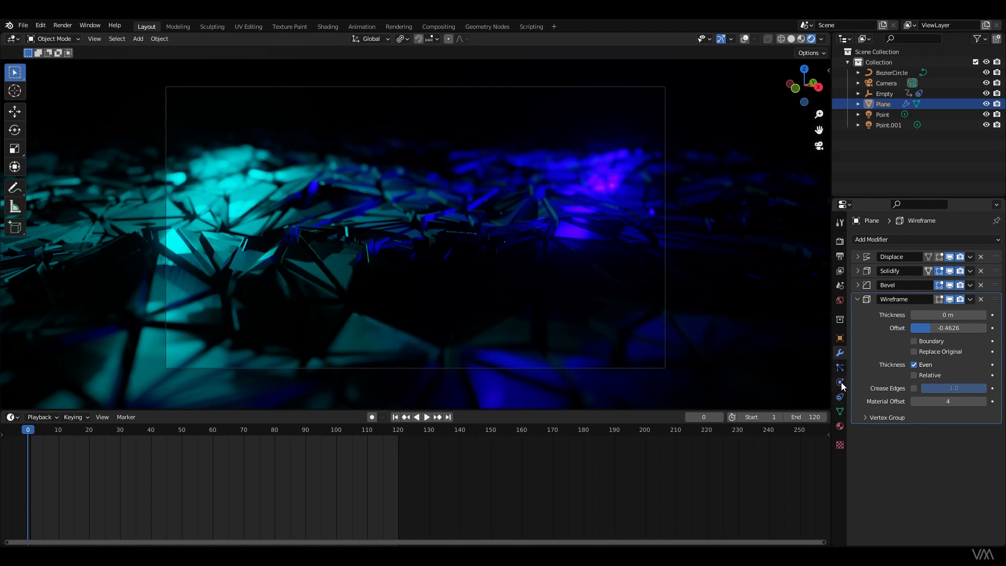
pyautogui.press('F12')
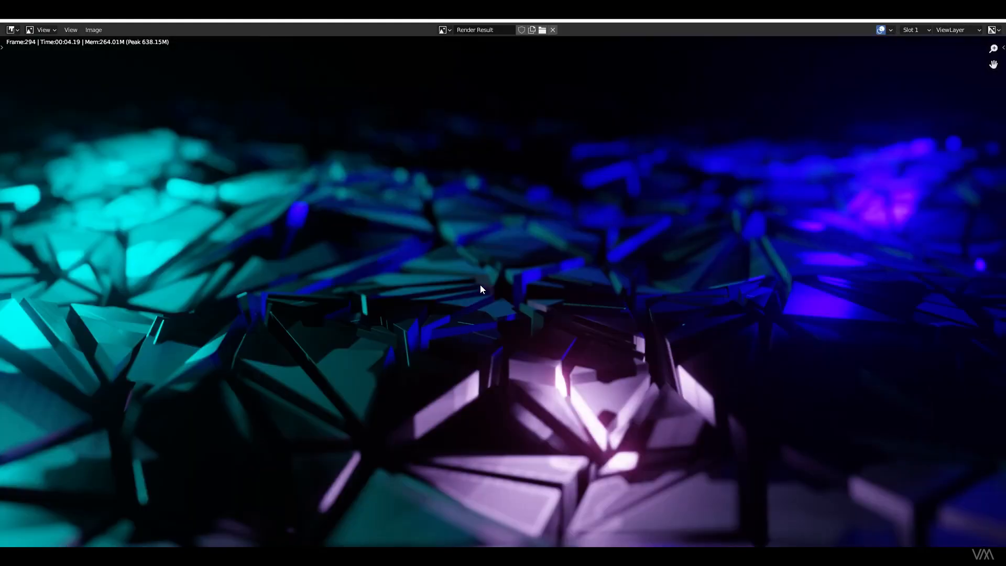
pyautogui.press('Escape')
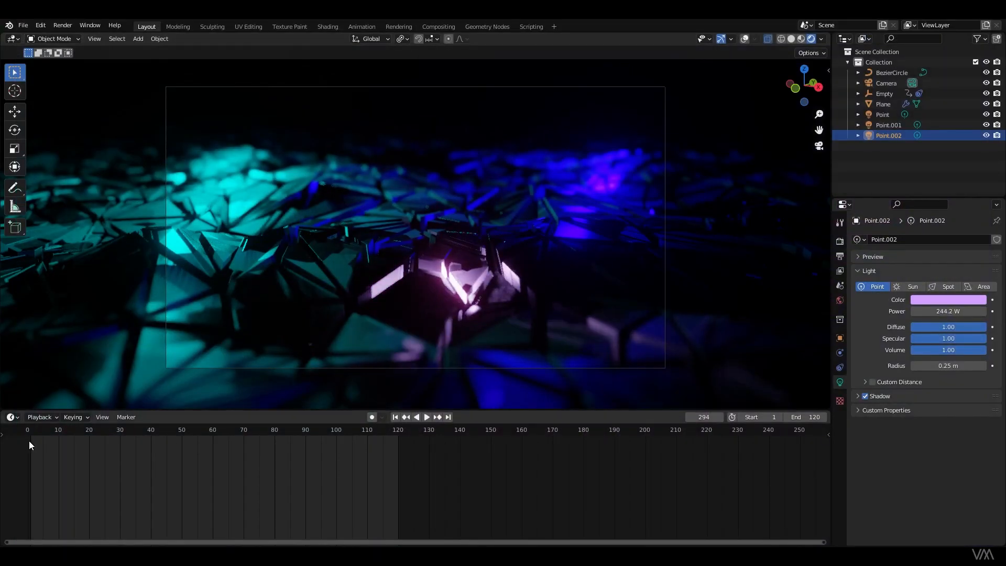